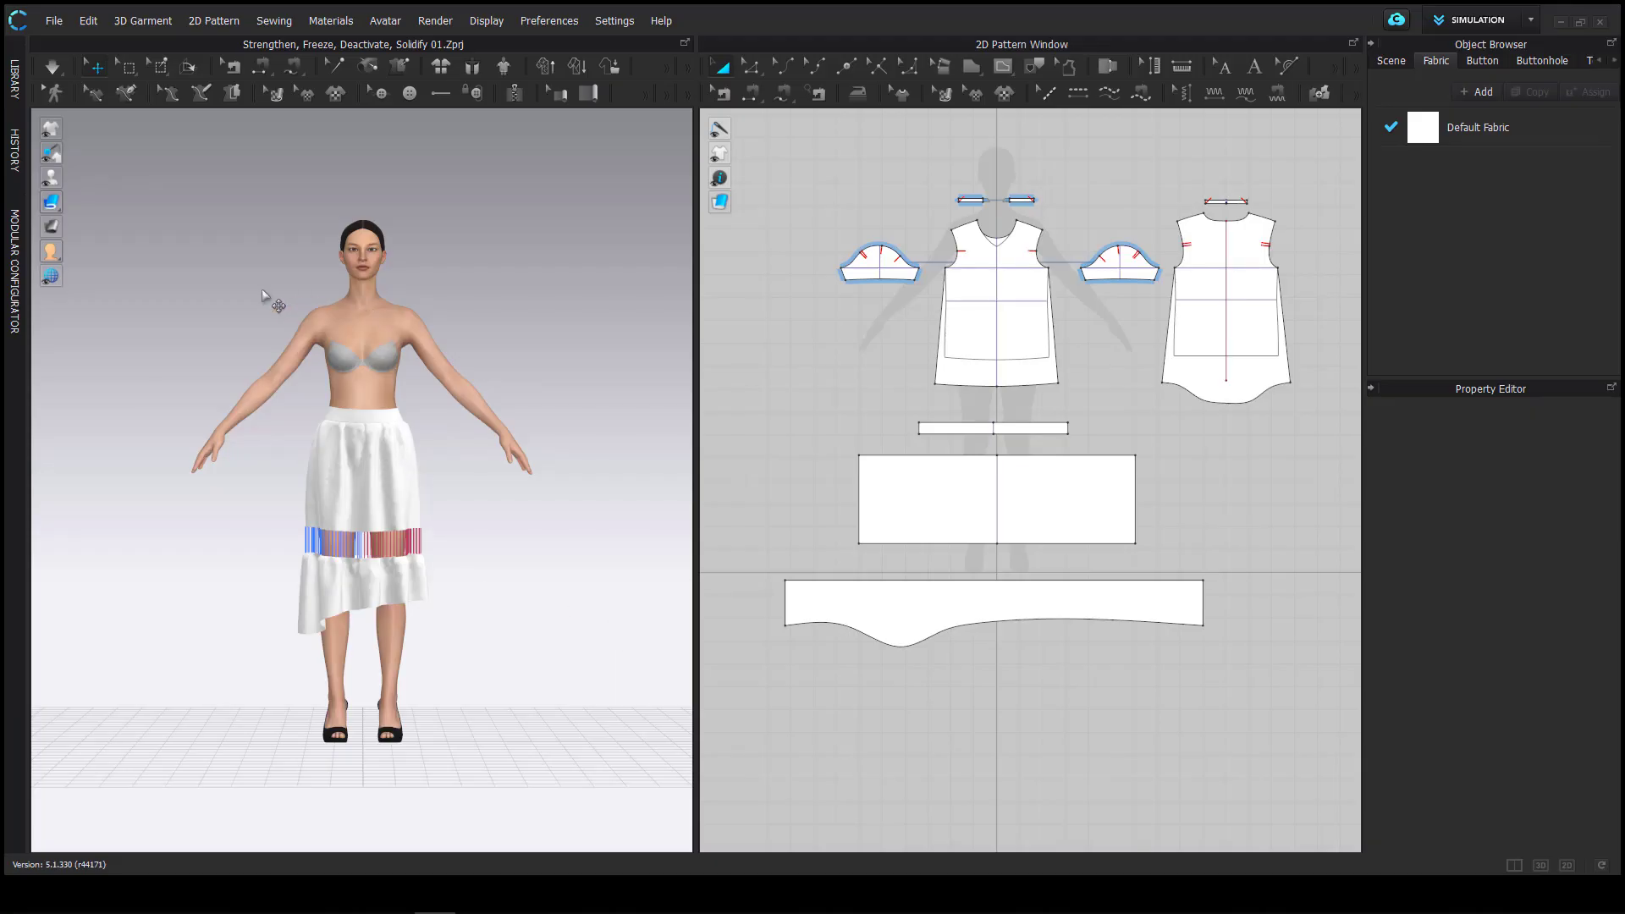
# Deactivate the skirt's bottom ruffle in the 3D view with the Pattern Only option
pyautogui.scroll(5, 410, 548)
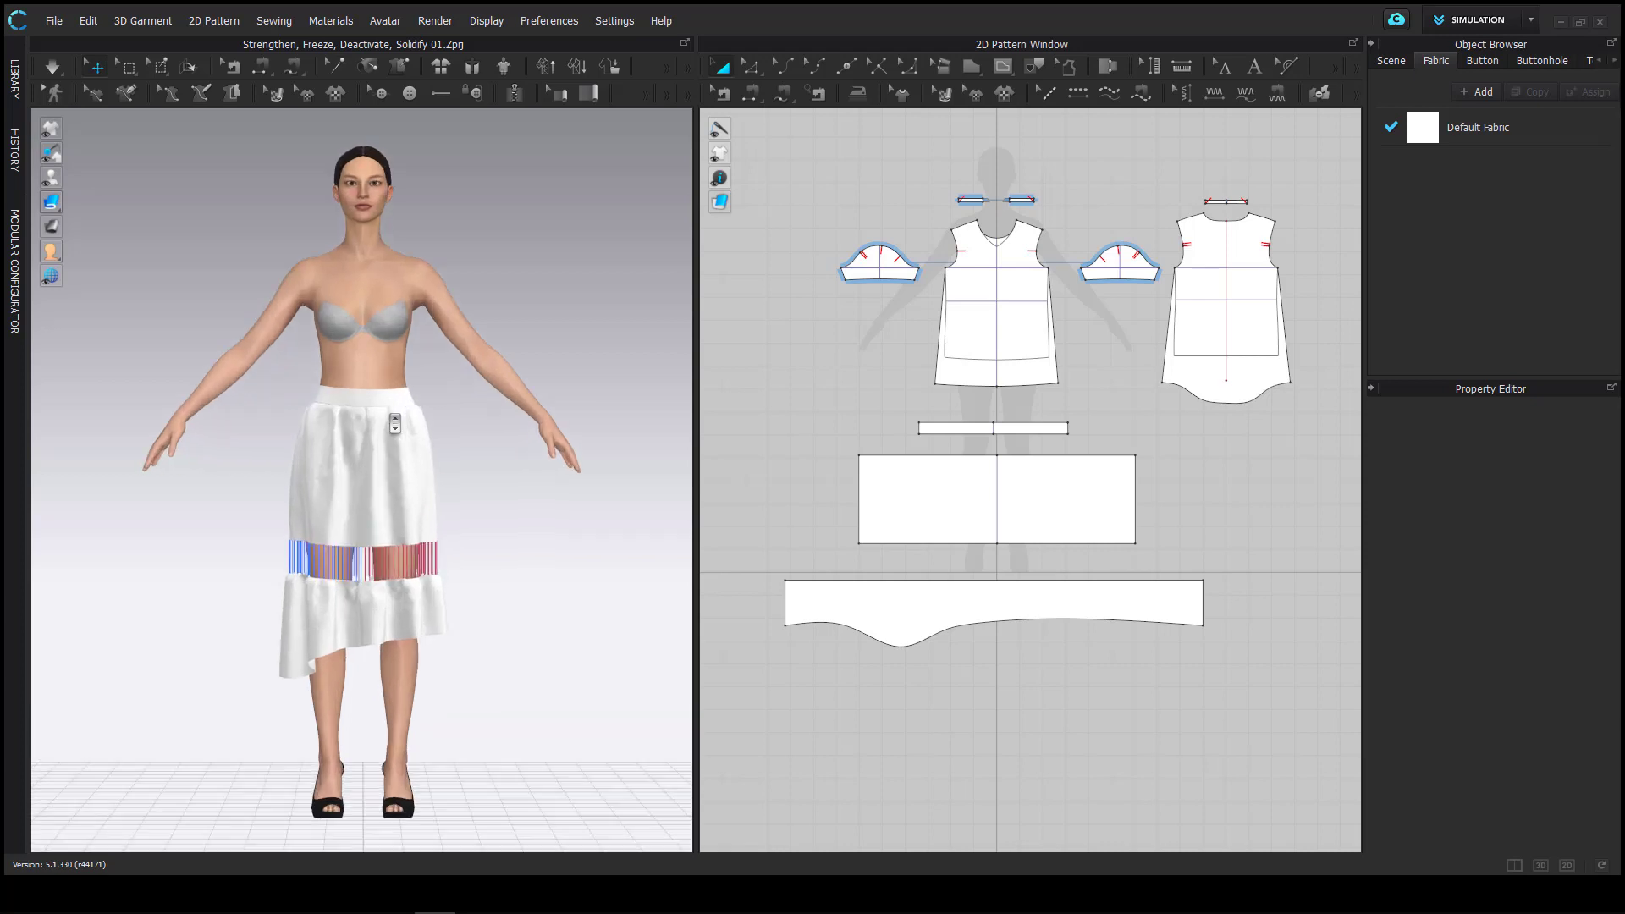
pyautogui.moveTo(475, 646); pyautogui.dragTo(552, 648, button='right')
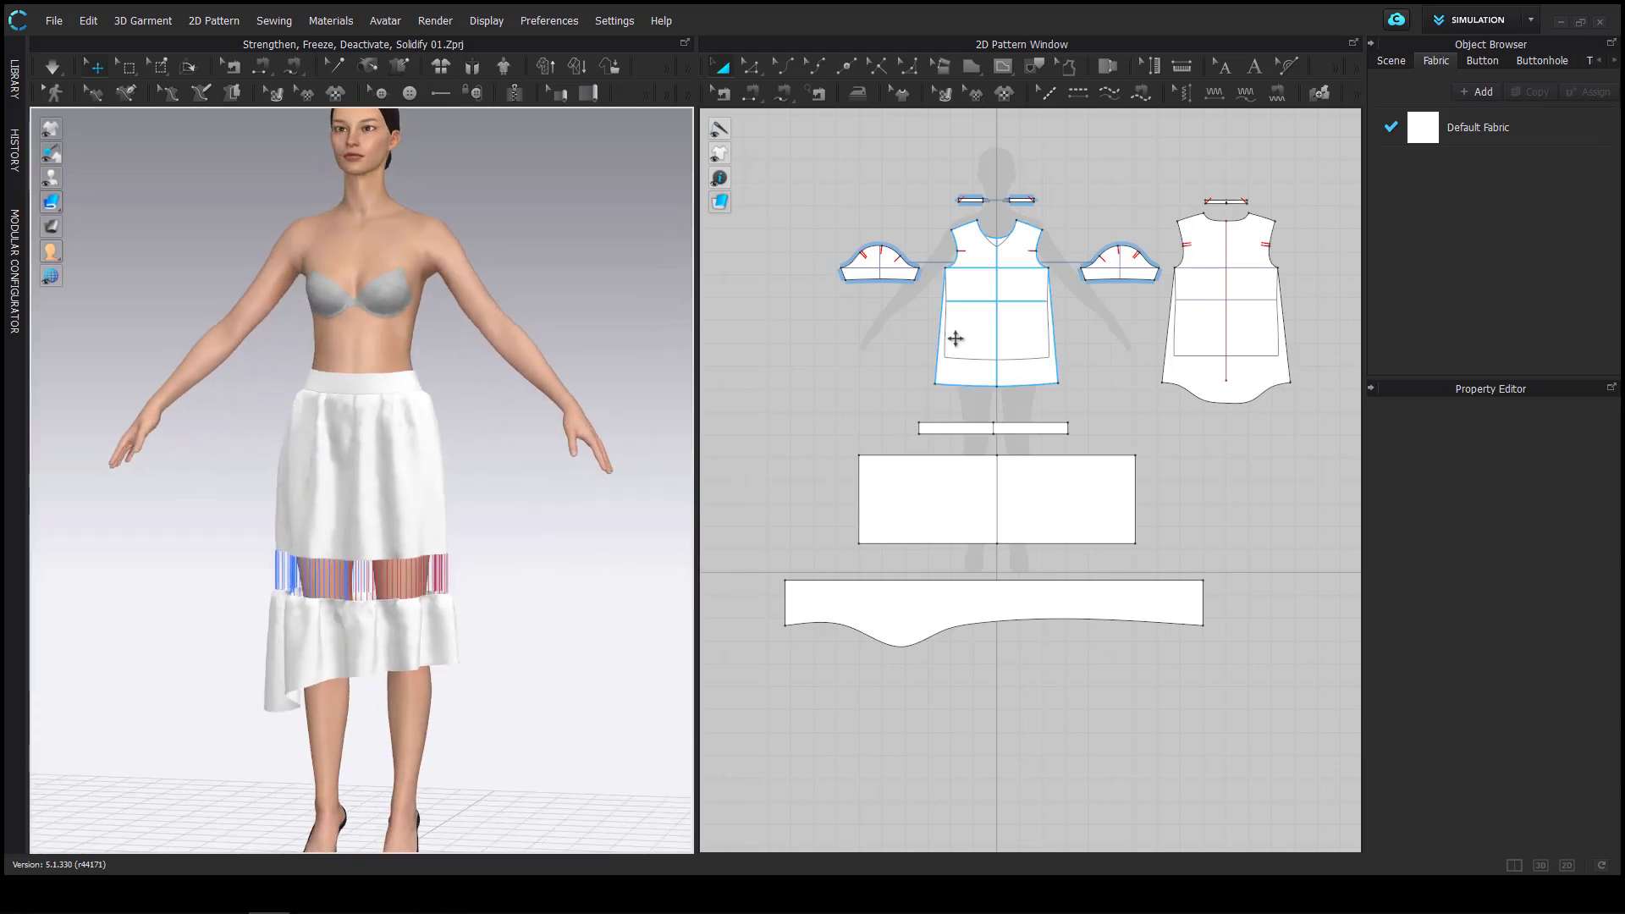
pyautogui.click(954, 337)
pyautogui.click(850, 292)
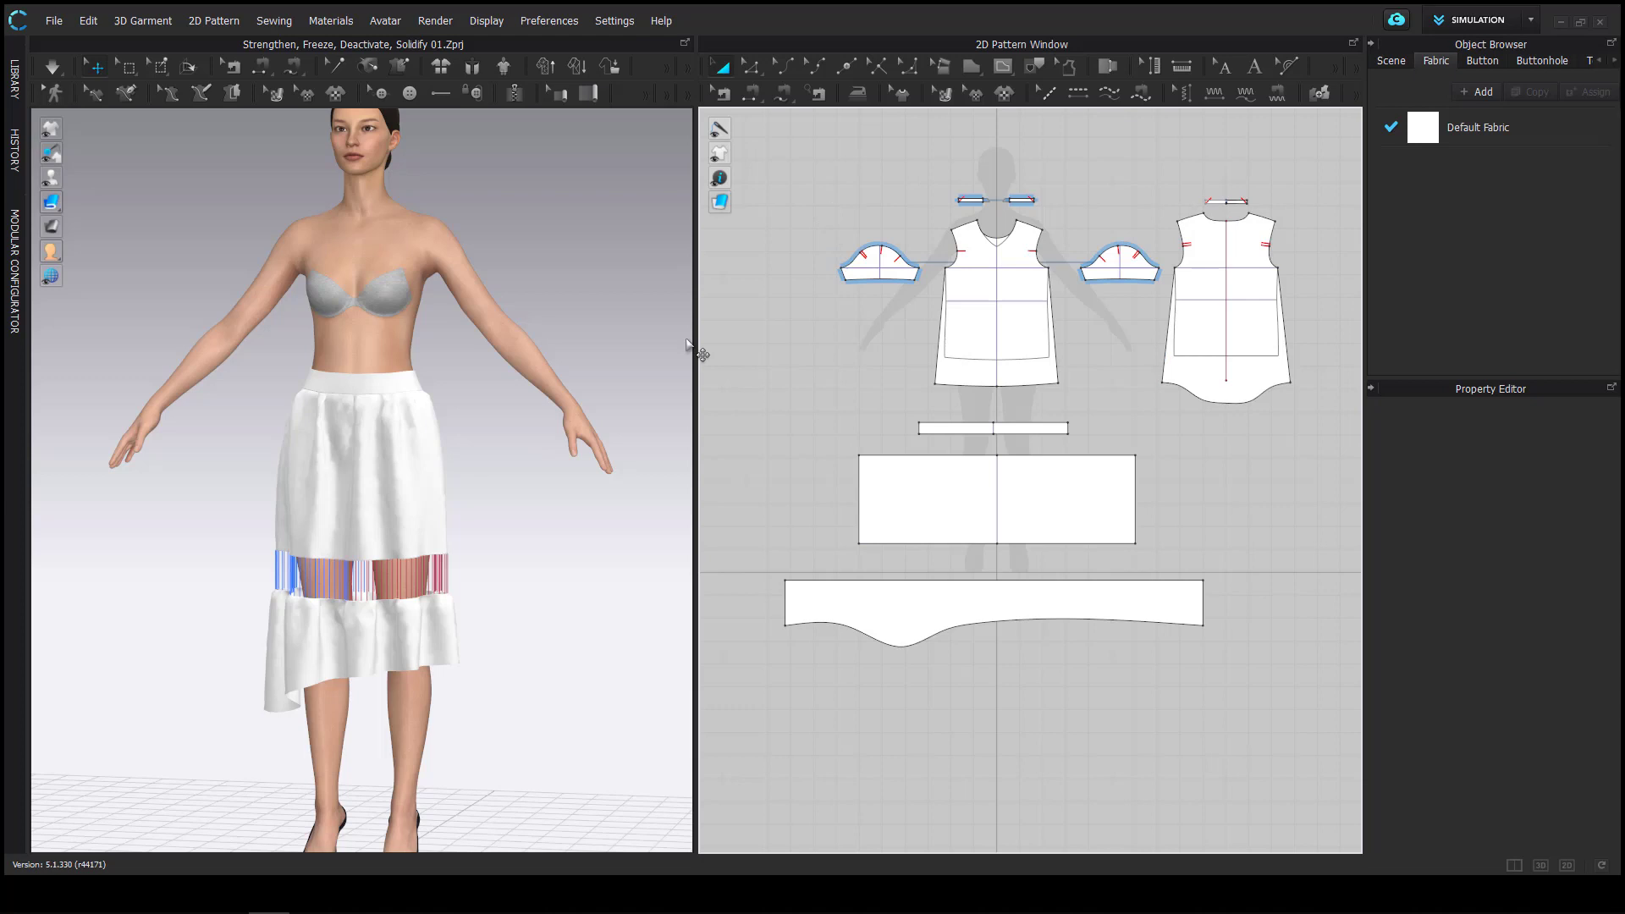
pyautogui.moveTo(472, 587); pyautogui.dragTo(471, 581, button='right')
pyautogui.scroll(1, 357, 568)
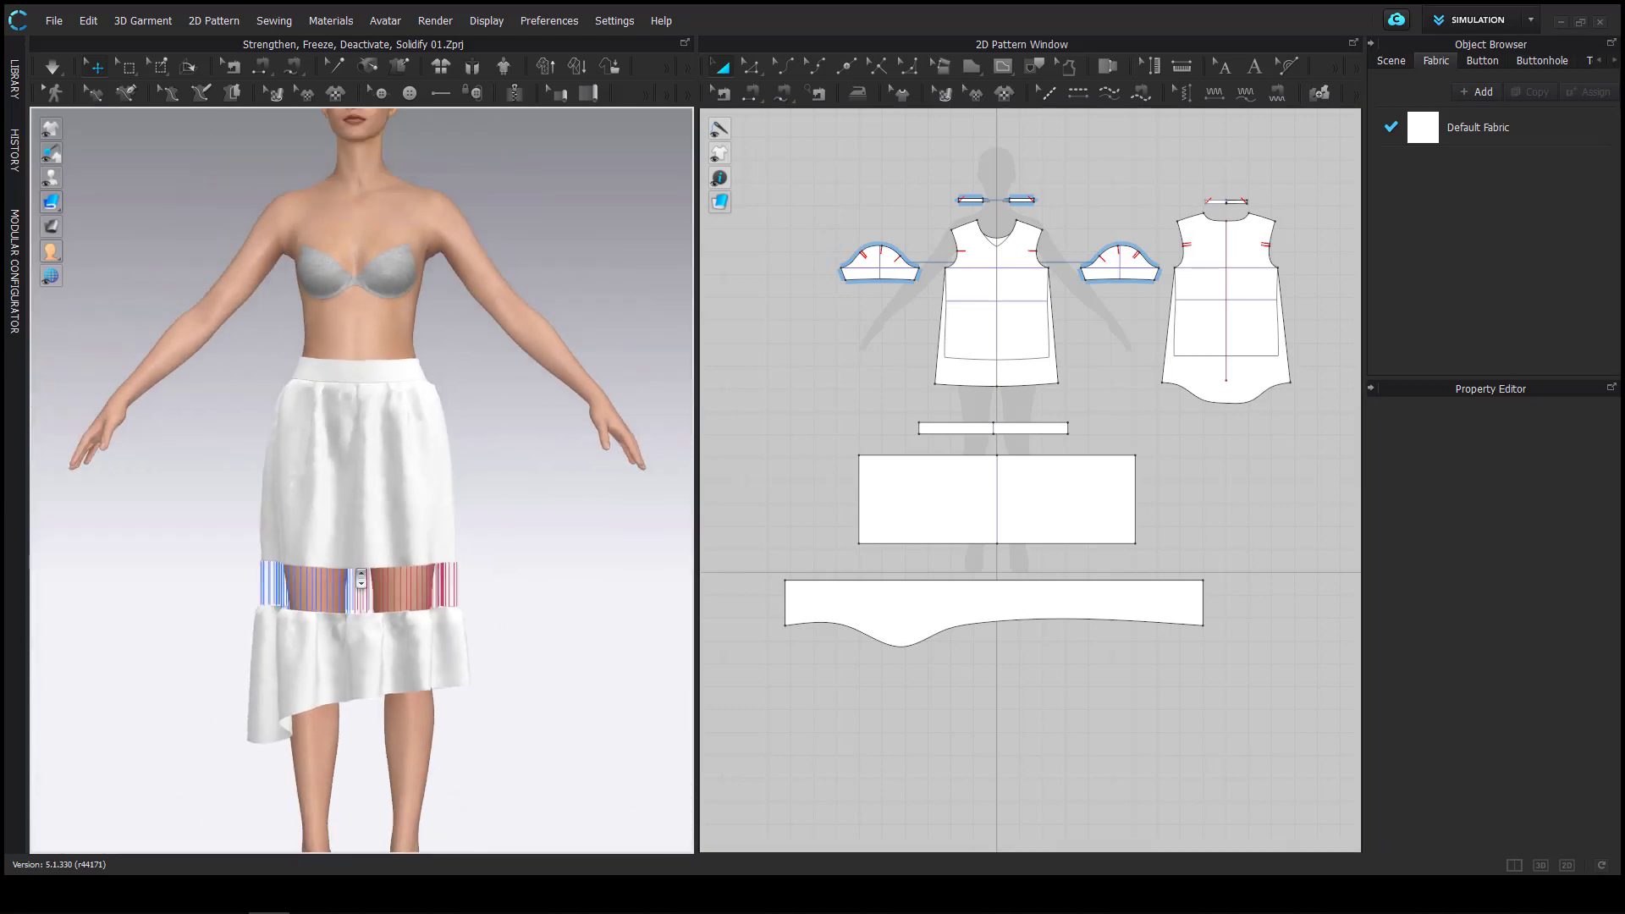
pyautogui.moveTo(367, 513); pyautogui.dragTo(367, 470, button='middle')
pyautogui.click(360, 579)
pyautogui.moveTo(361, 582); pyautogui.dragTo(377, 627, button='right')
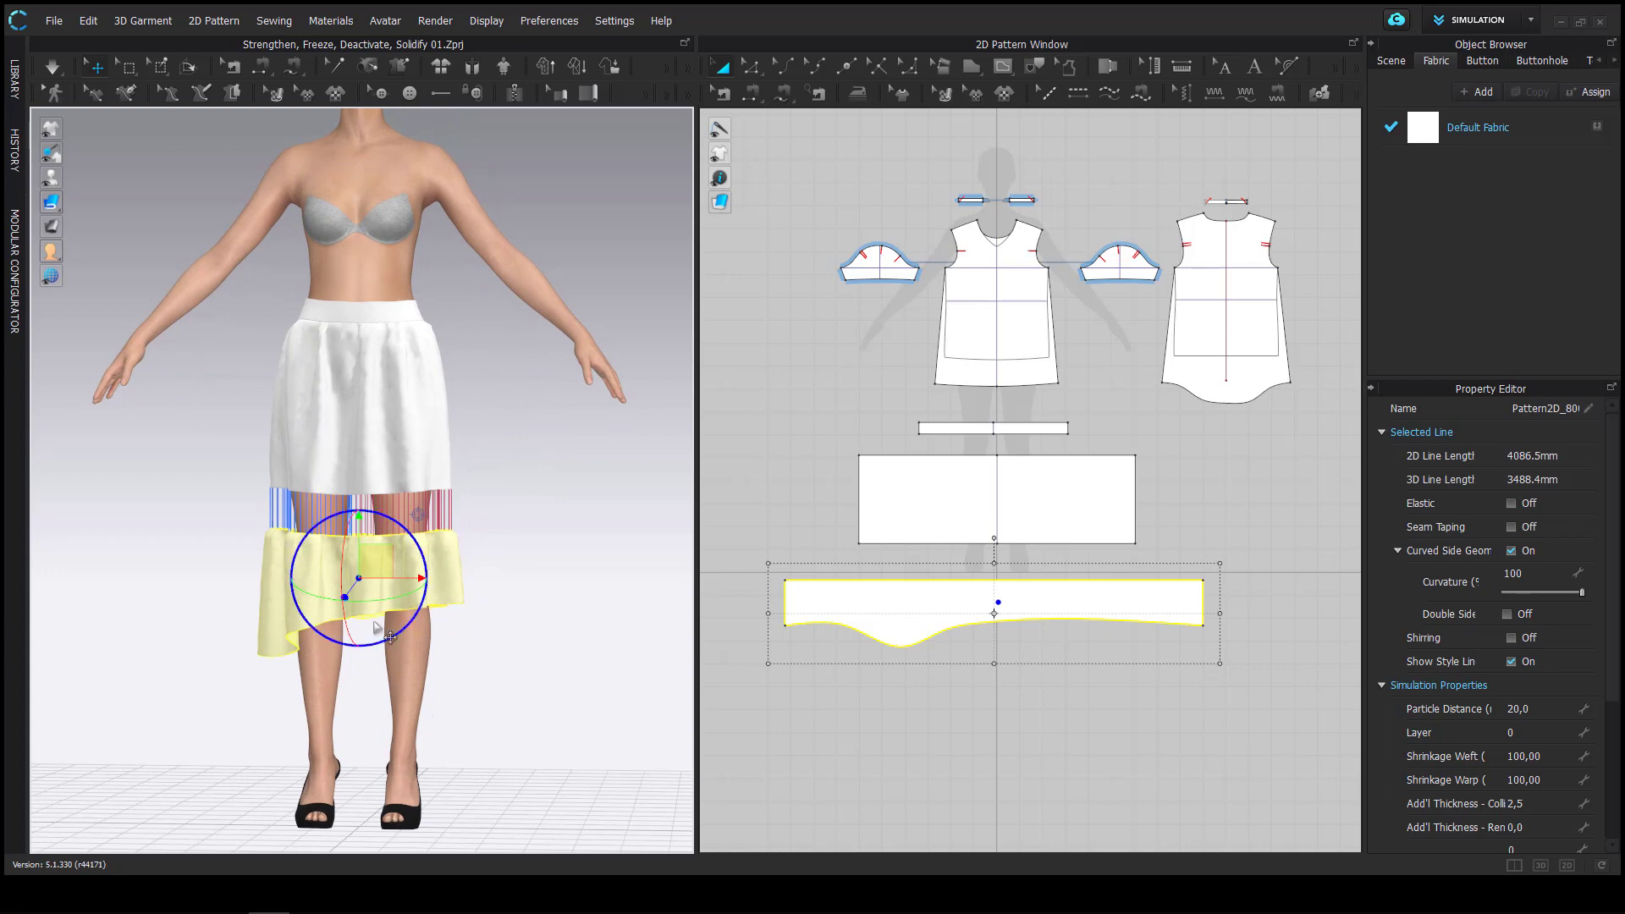
pyautogui.rightClick(368, 567)
pyautogui.click(449, 115)
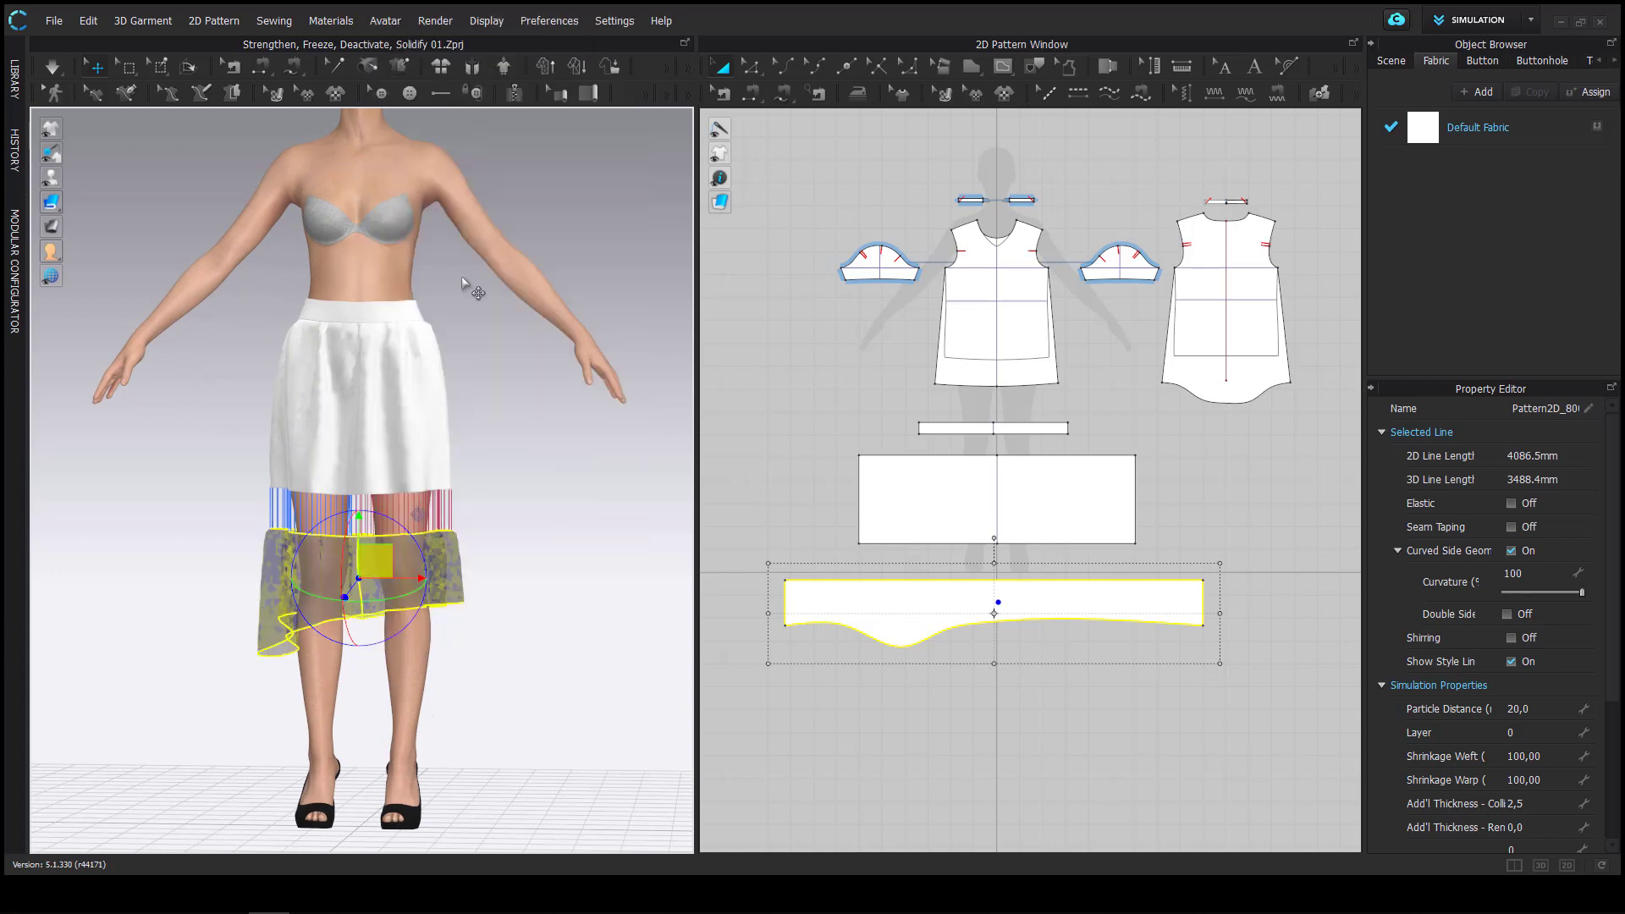
pyautogui.click(526, 563)
# Inspect the deactivated ruffle and its sewing lines up close, and start simulating the garment
pyautogui.moveTo(526, 562); pyautogui.dragTo(506, 645, button='right')
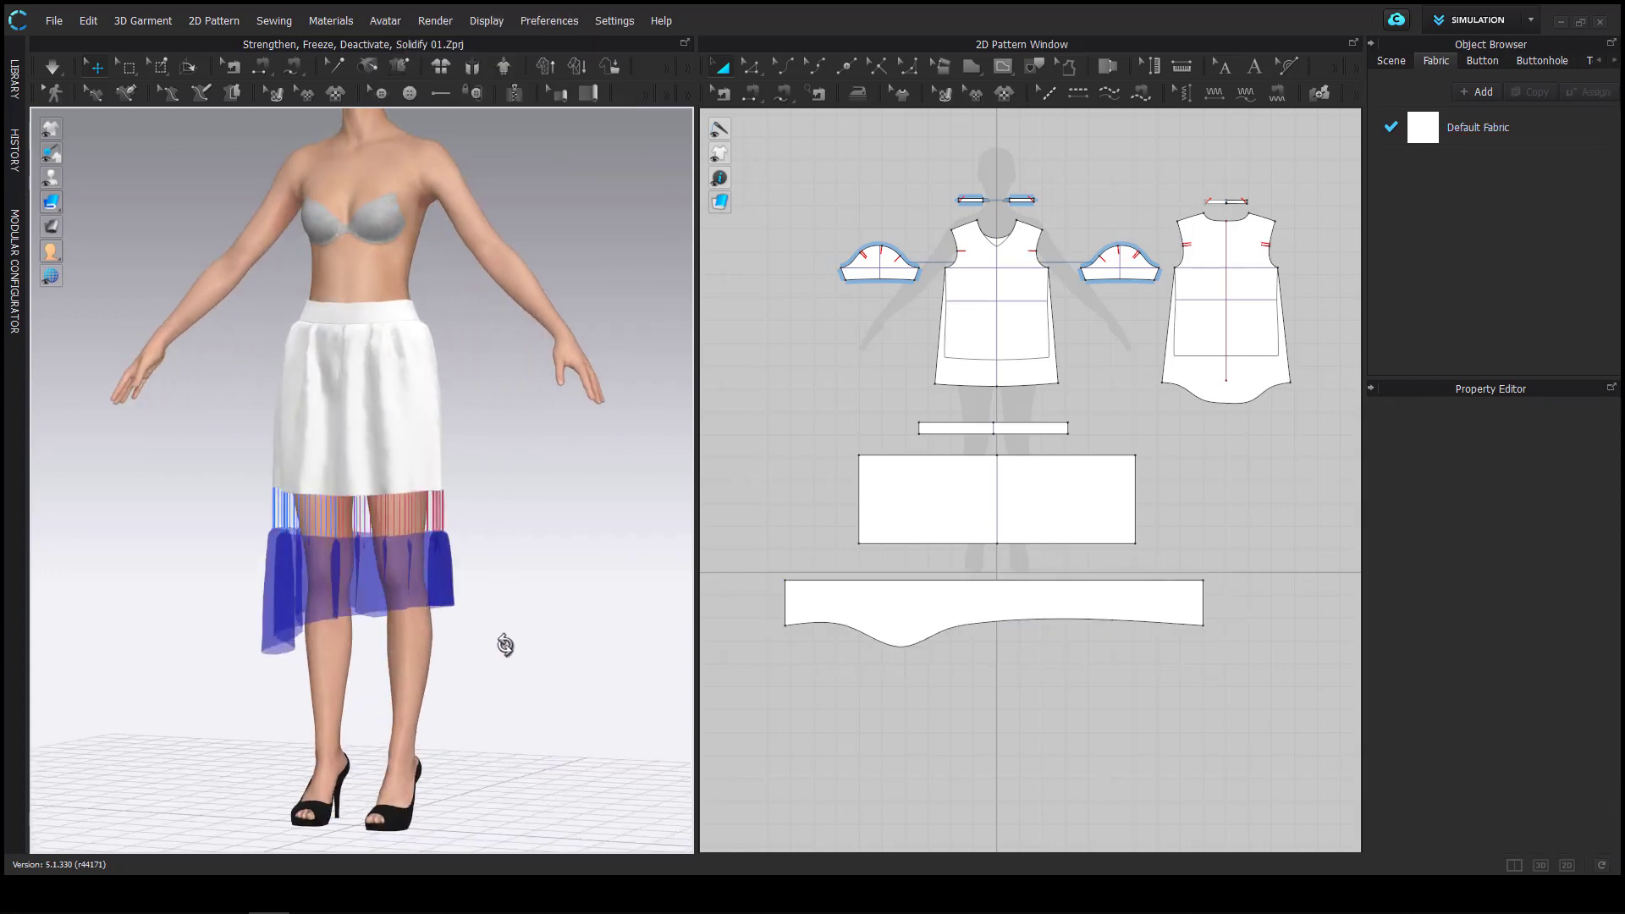
pyautogui.scroll(8, 505, 645)
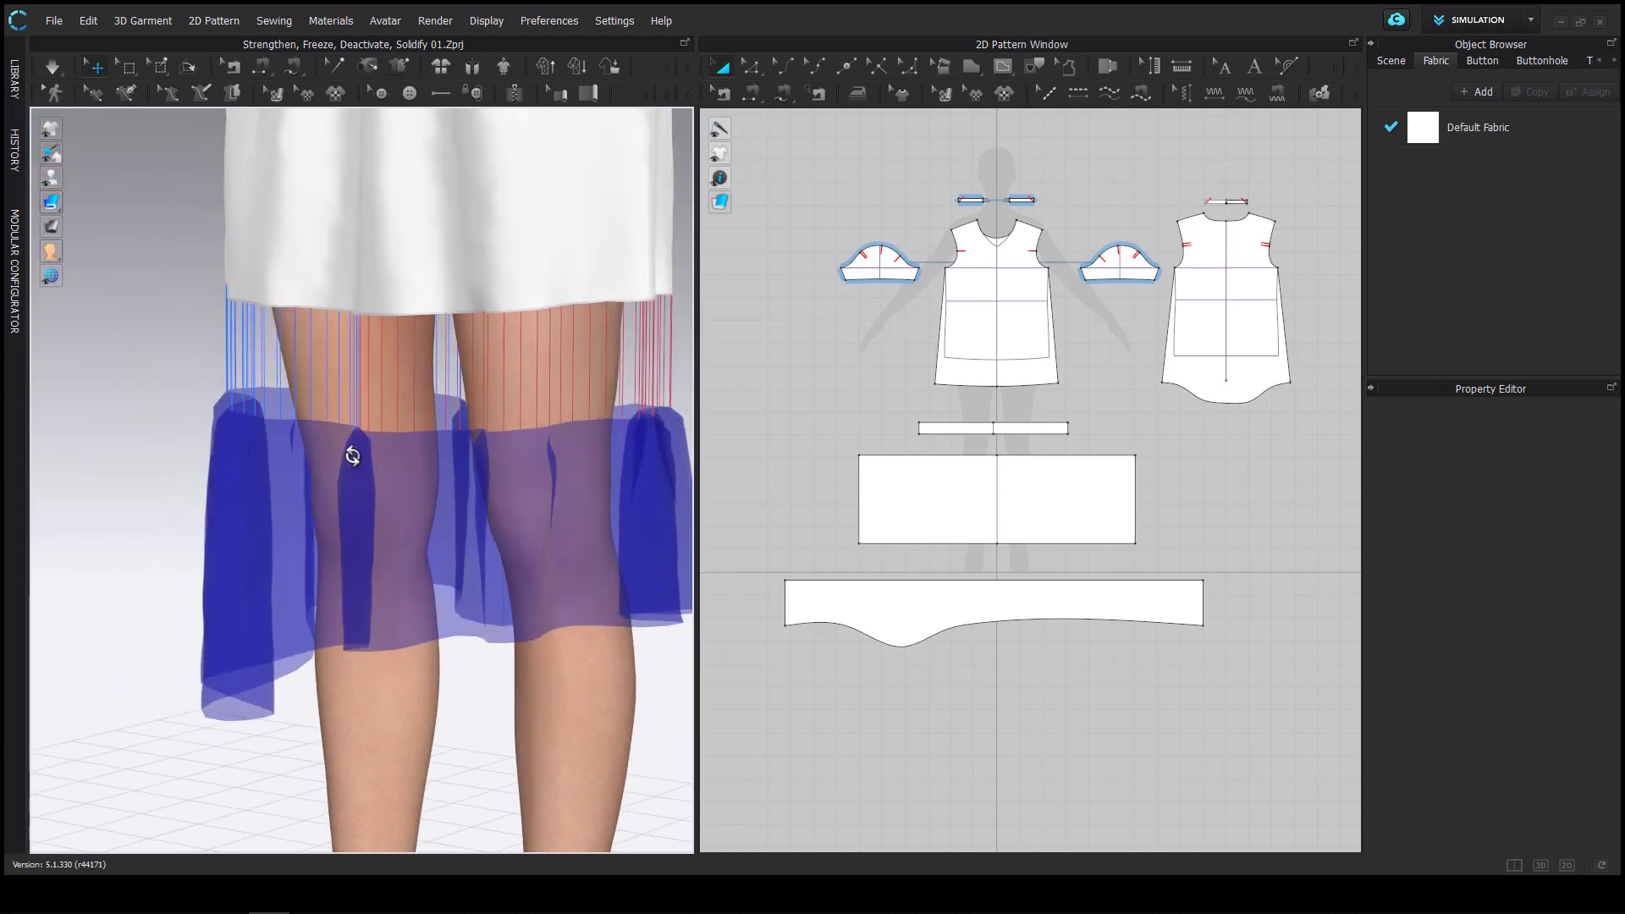
pyautogui.moveTo(353, 456); pyautogui.dragTo(403, 450, button='right')
pyautogui.scroll(-3, 403, 450)
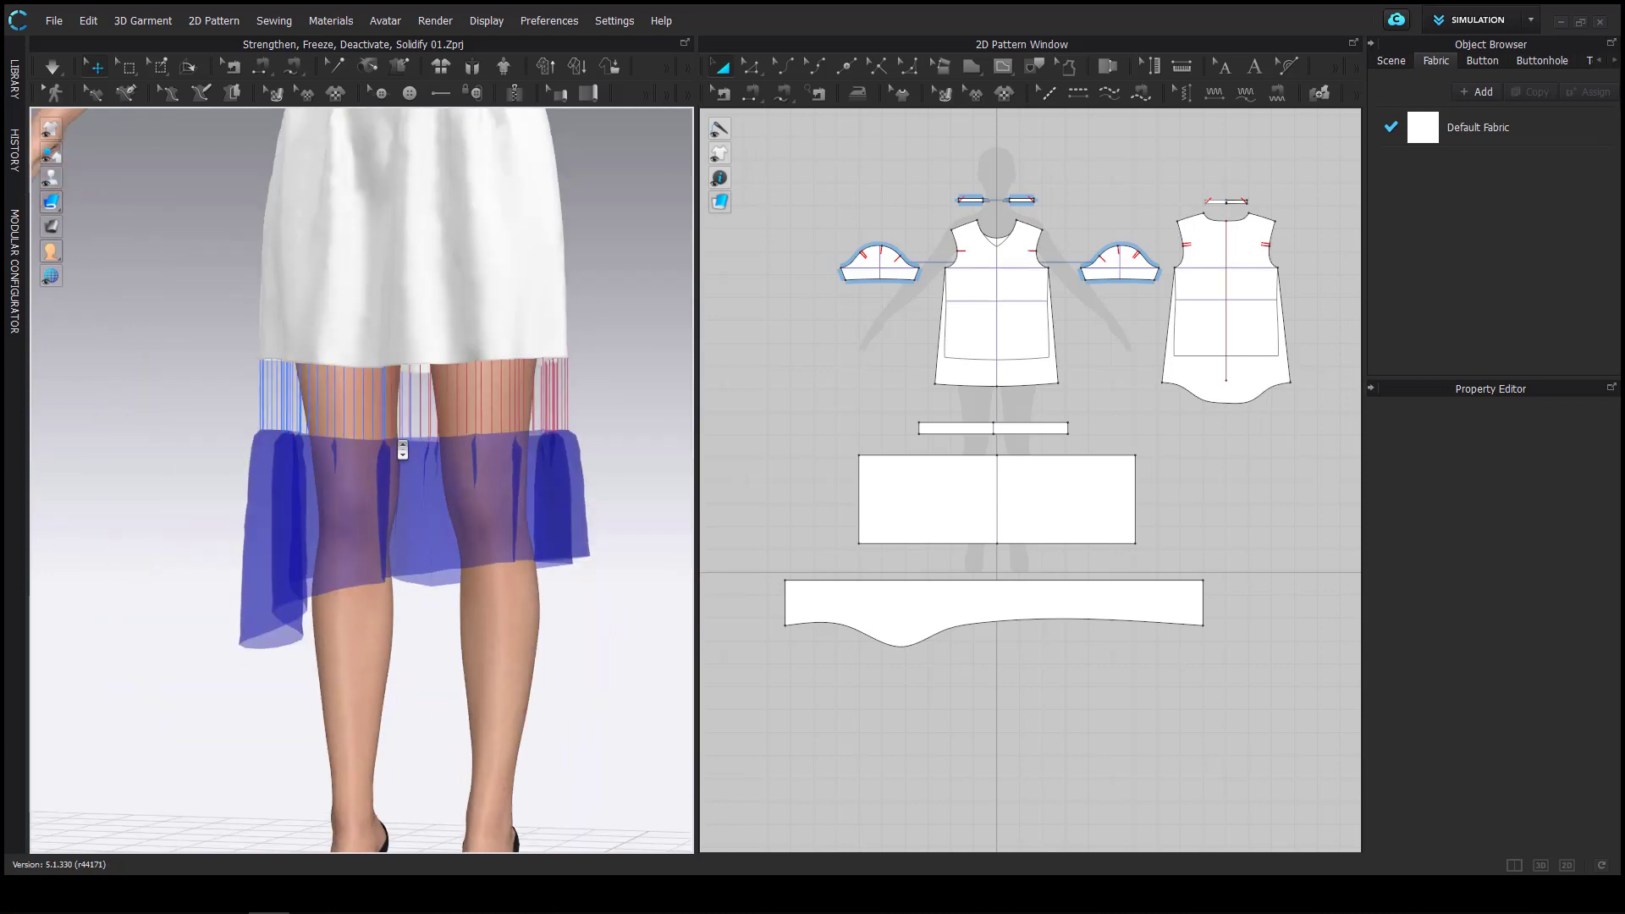
pyautogui.scroll(-5, 402, 449)
pyautogui.moveTo(392, 587); pyautogui.dragTo(400, 615, button='right')
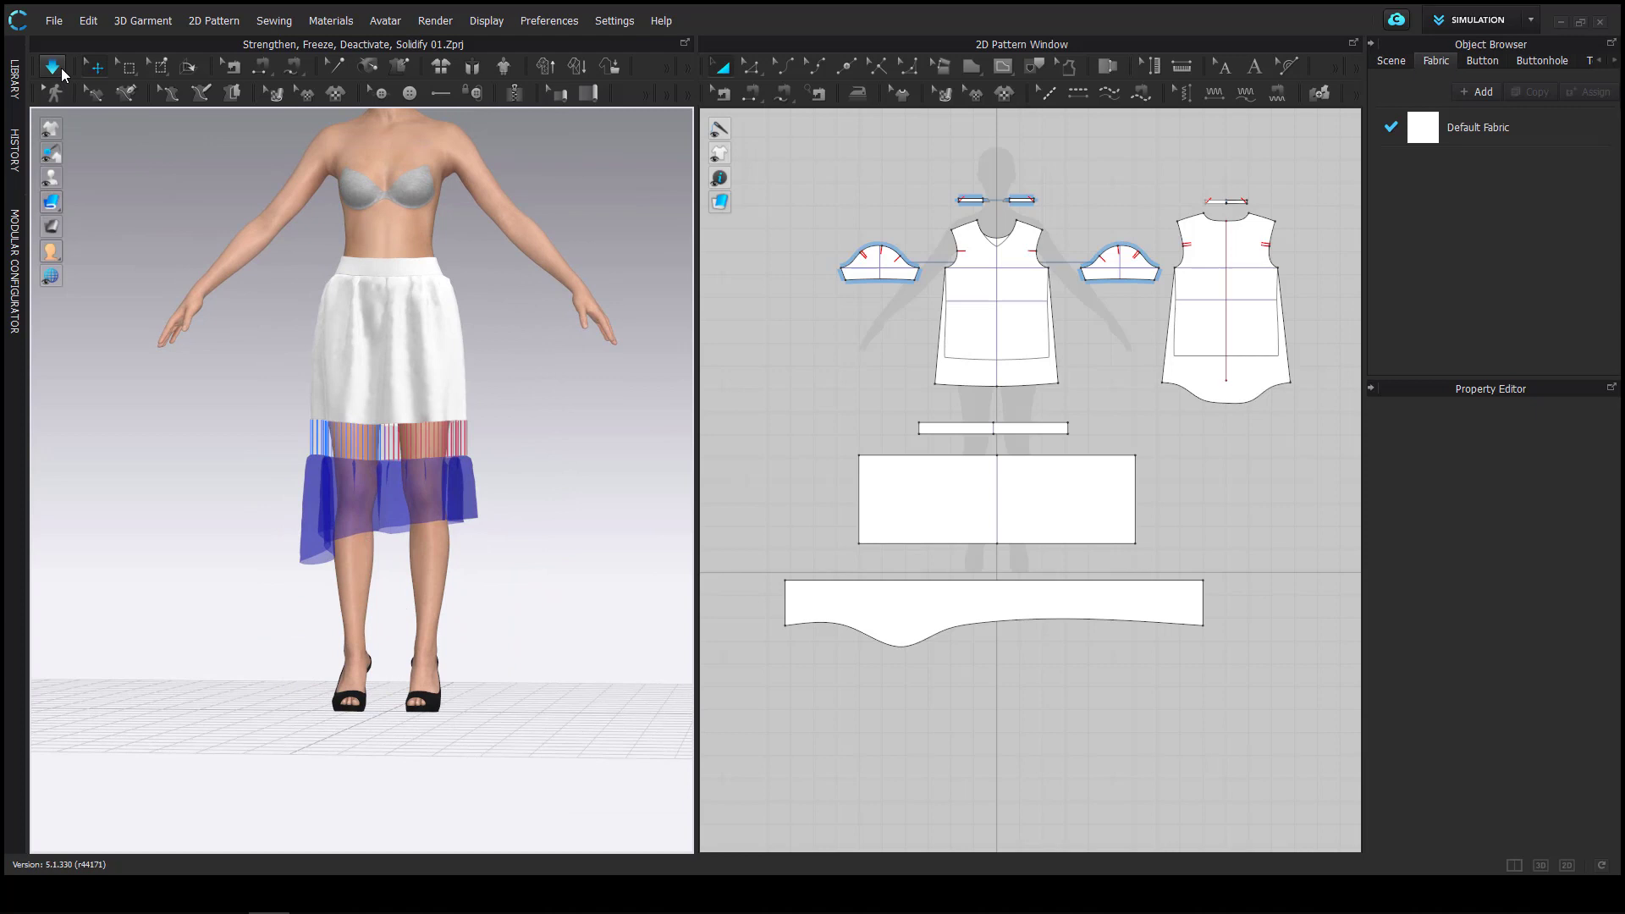
pyautogui.press('space')
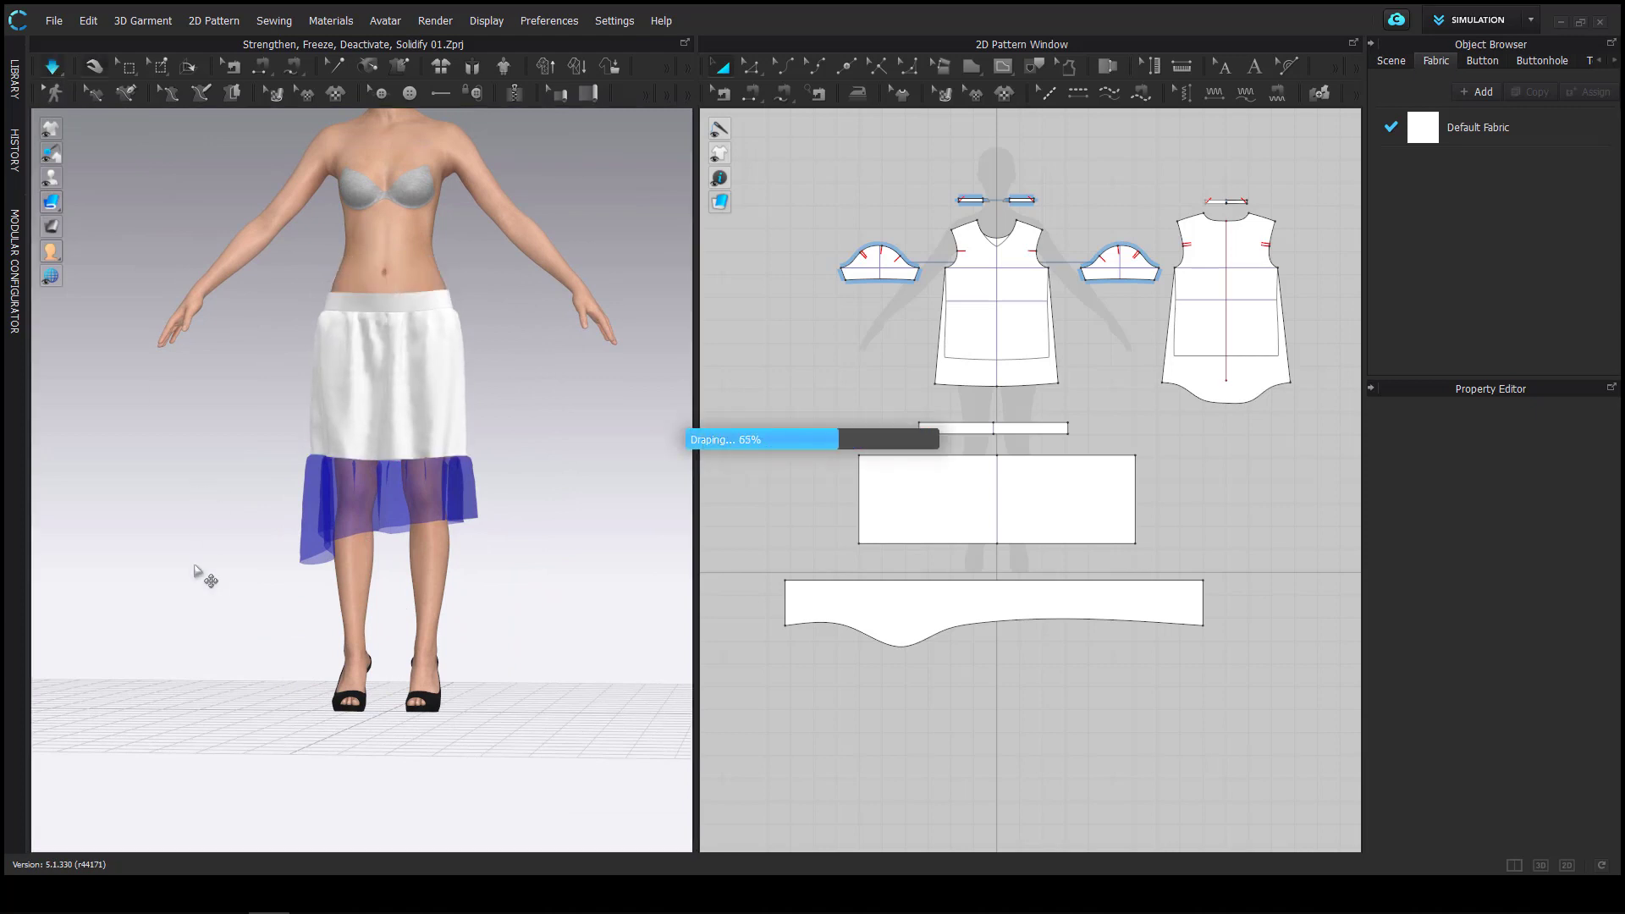
# Undo the last drape and reactivate the bottom ruffle
pyautogui.hotkey('ctrl', 'z')
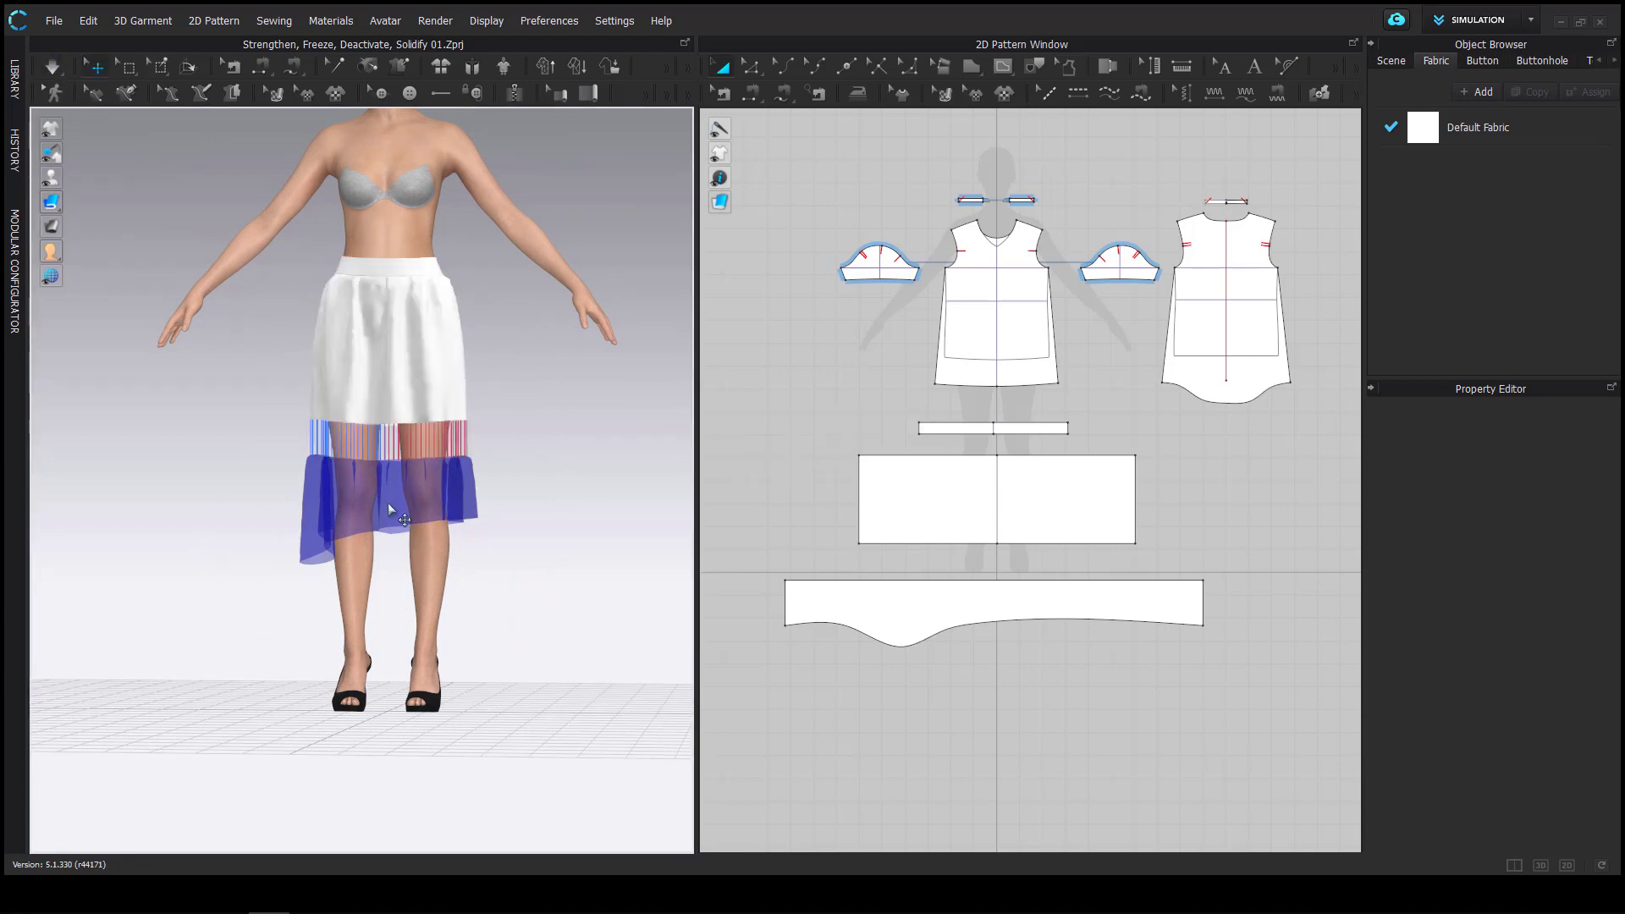
pyautogui.rightClick(387, 503)
pyautogui.click(453, 121)
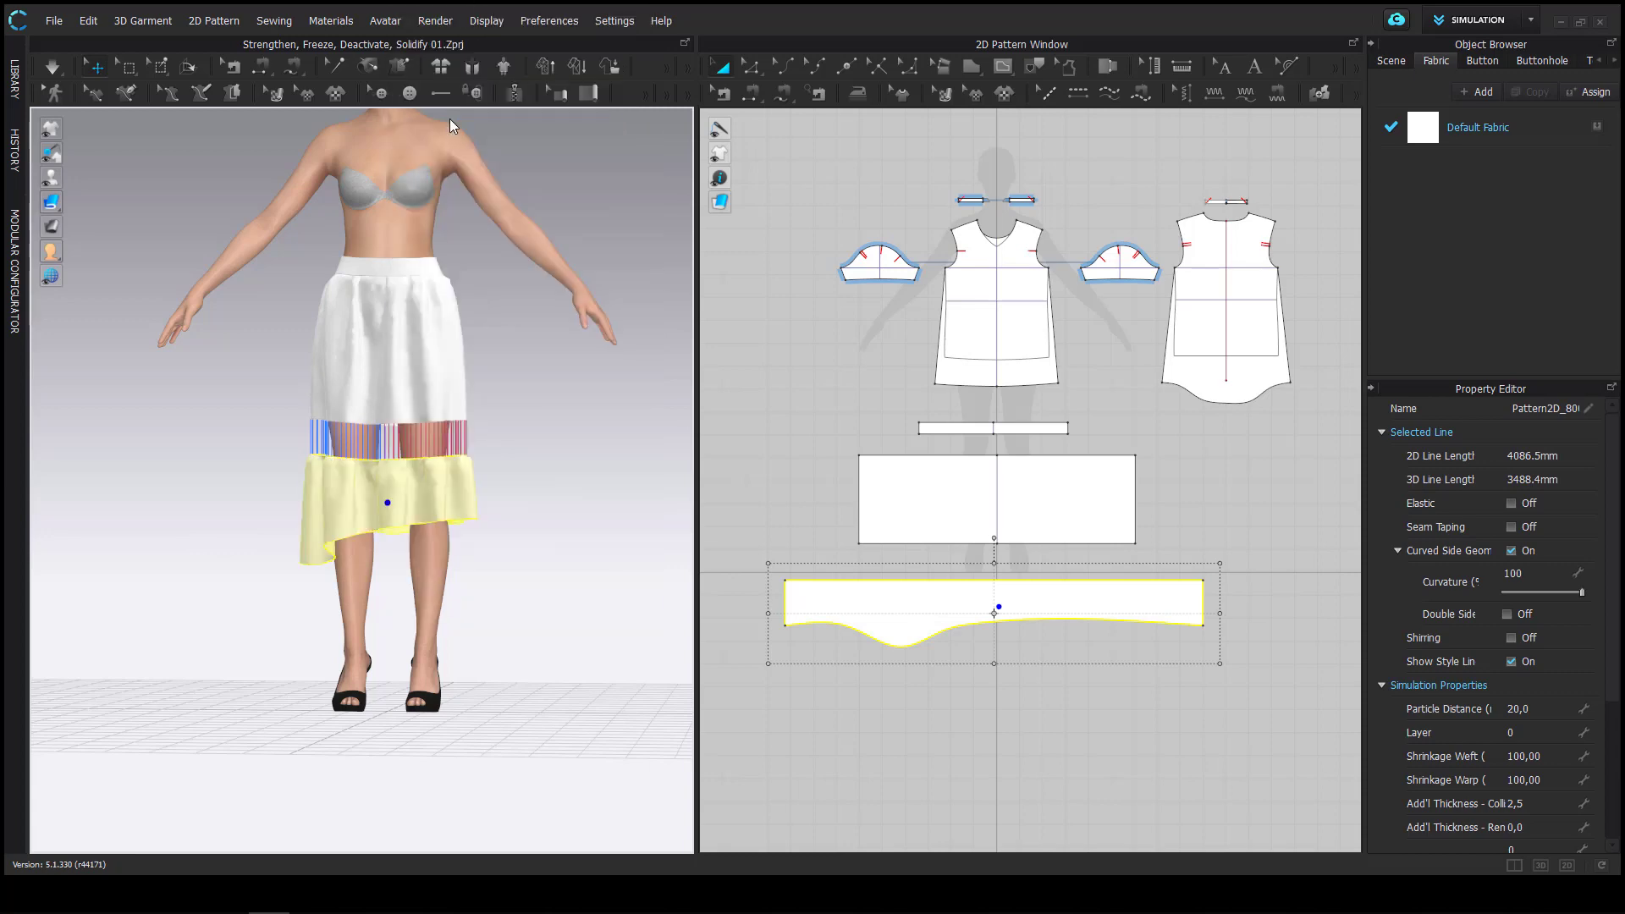
pyautogui.click(471, 618)
# Deactivate the bottom ruffle together with its seams using the Pattern & Sewing option
pyautogui.rightClick(383, 496)
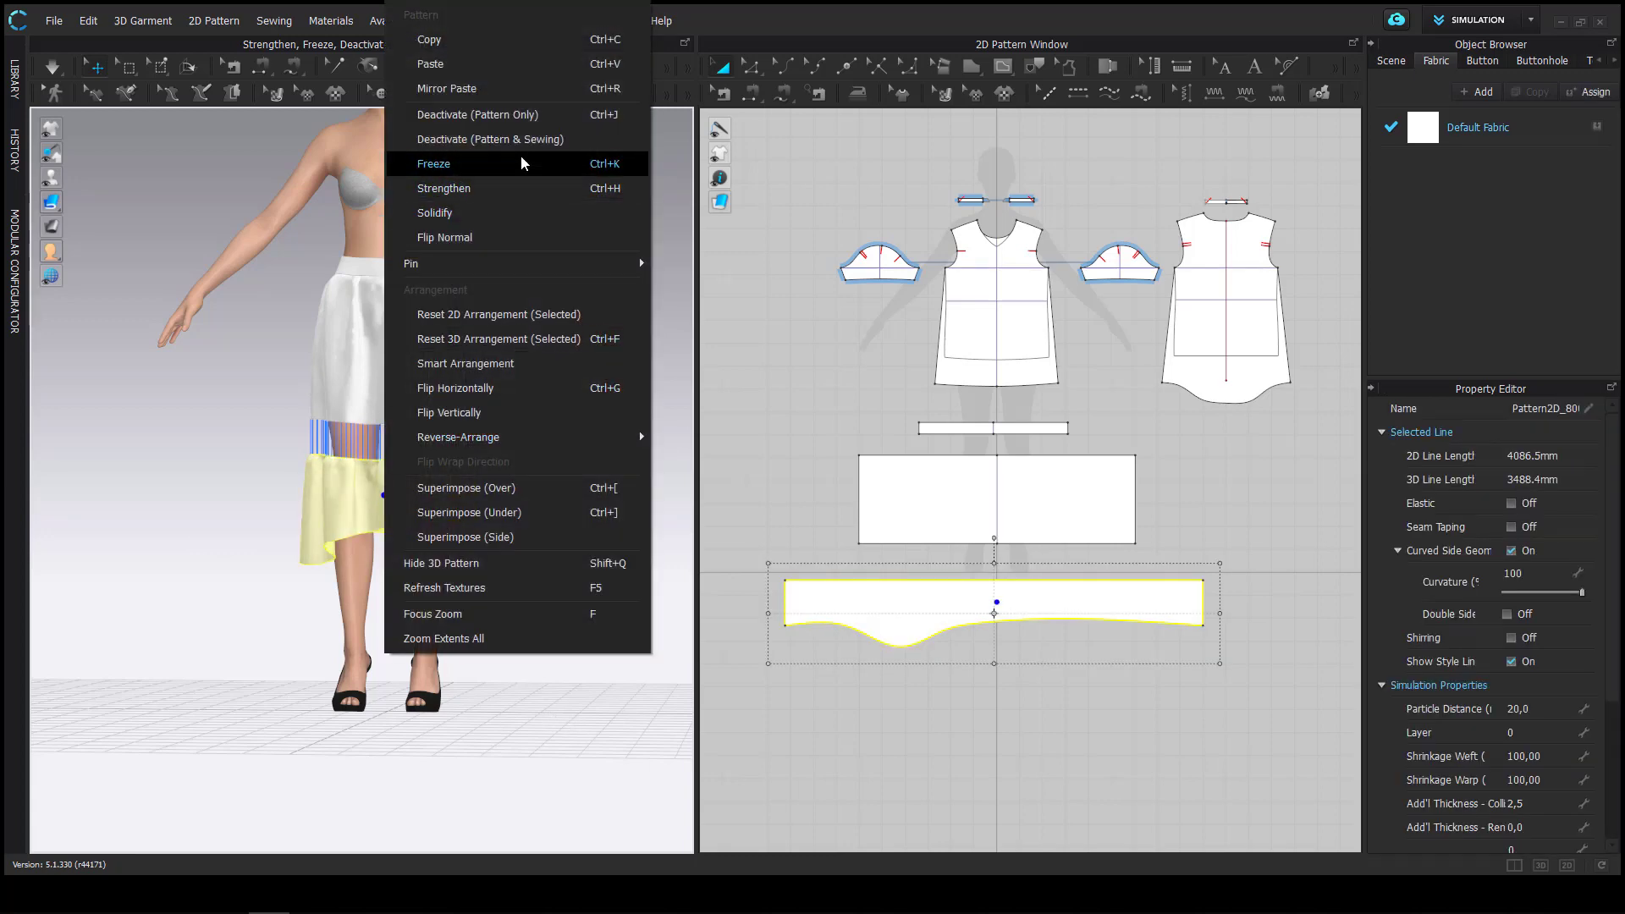
pyautogui.click(491, 140)
pyautogui.click(533, 563)
# Simulate the garment with the ruffle and its sewing deactivated, and tug the upper skirt's hem sideways
pyautogui.scroll(-5, 437, 513)
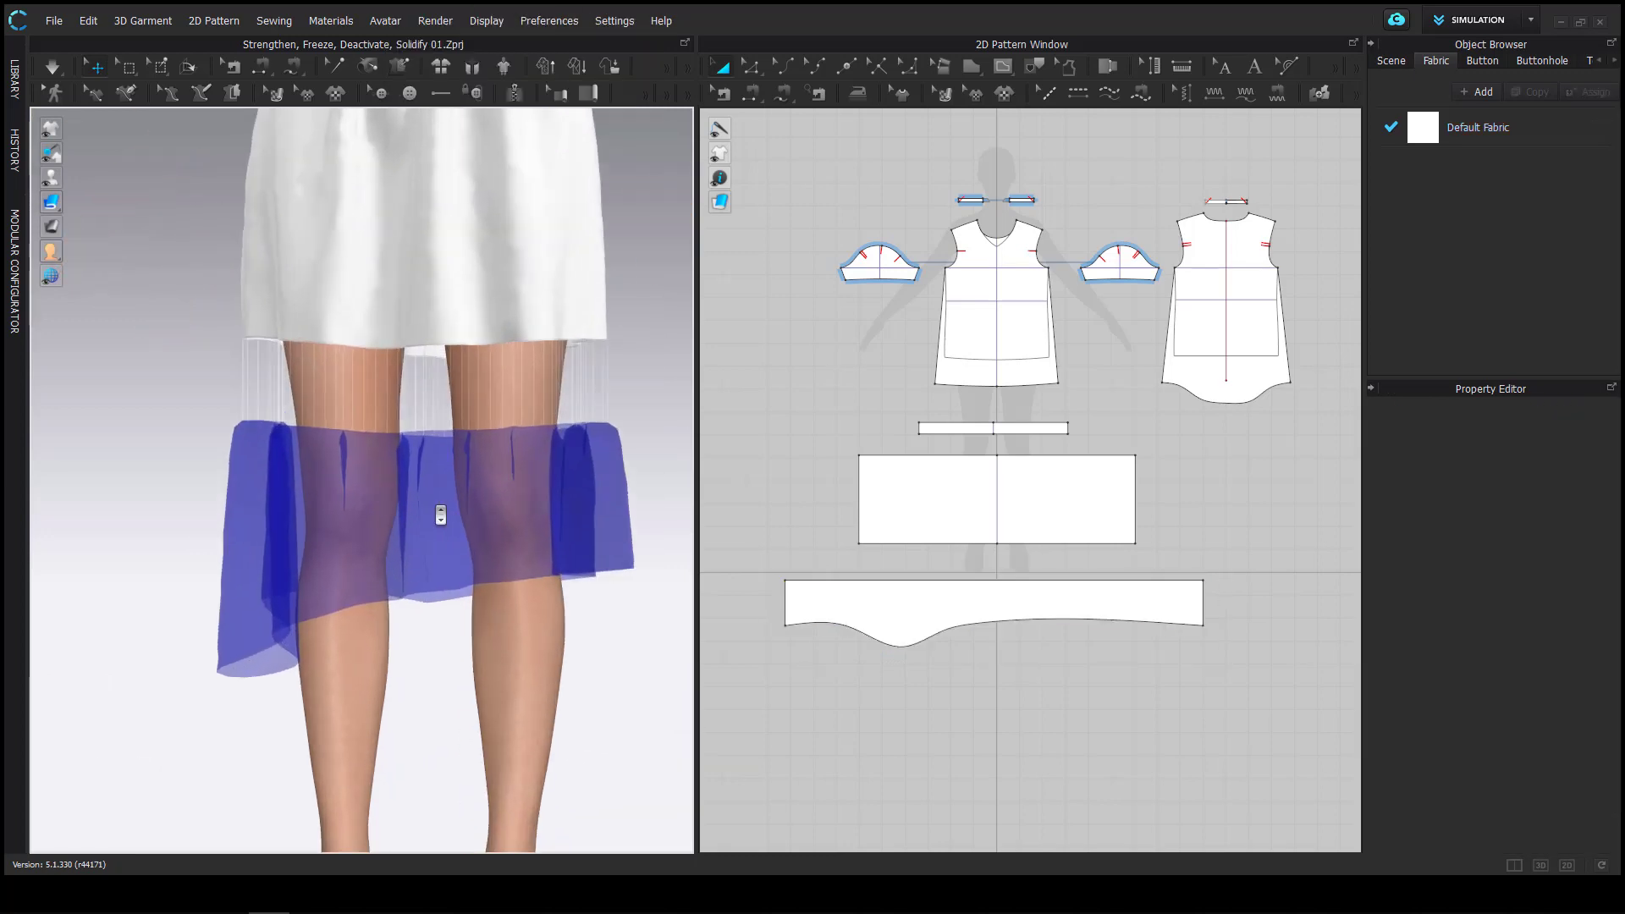
pyautogui.moveTo(439, 515); pyautogui.dragTo(454, 675, button='middle')
pyautogui.moveTo(454, 675)
pyautogui.mouseDown(button='right')
pyautogui.moveTo(362, 653)
pyautogui.moveTo(449, 657)
pyautogui.mouseUp(button='right')
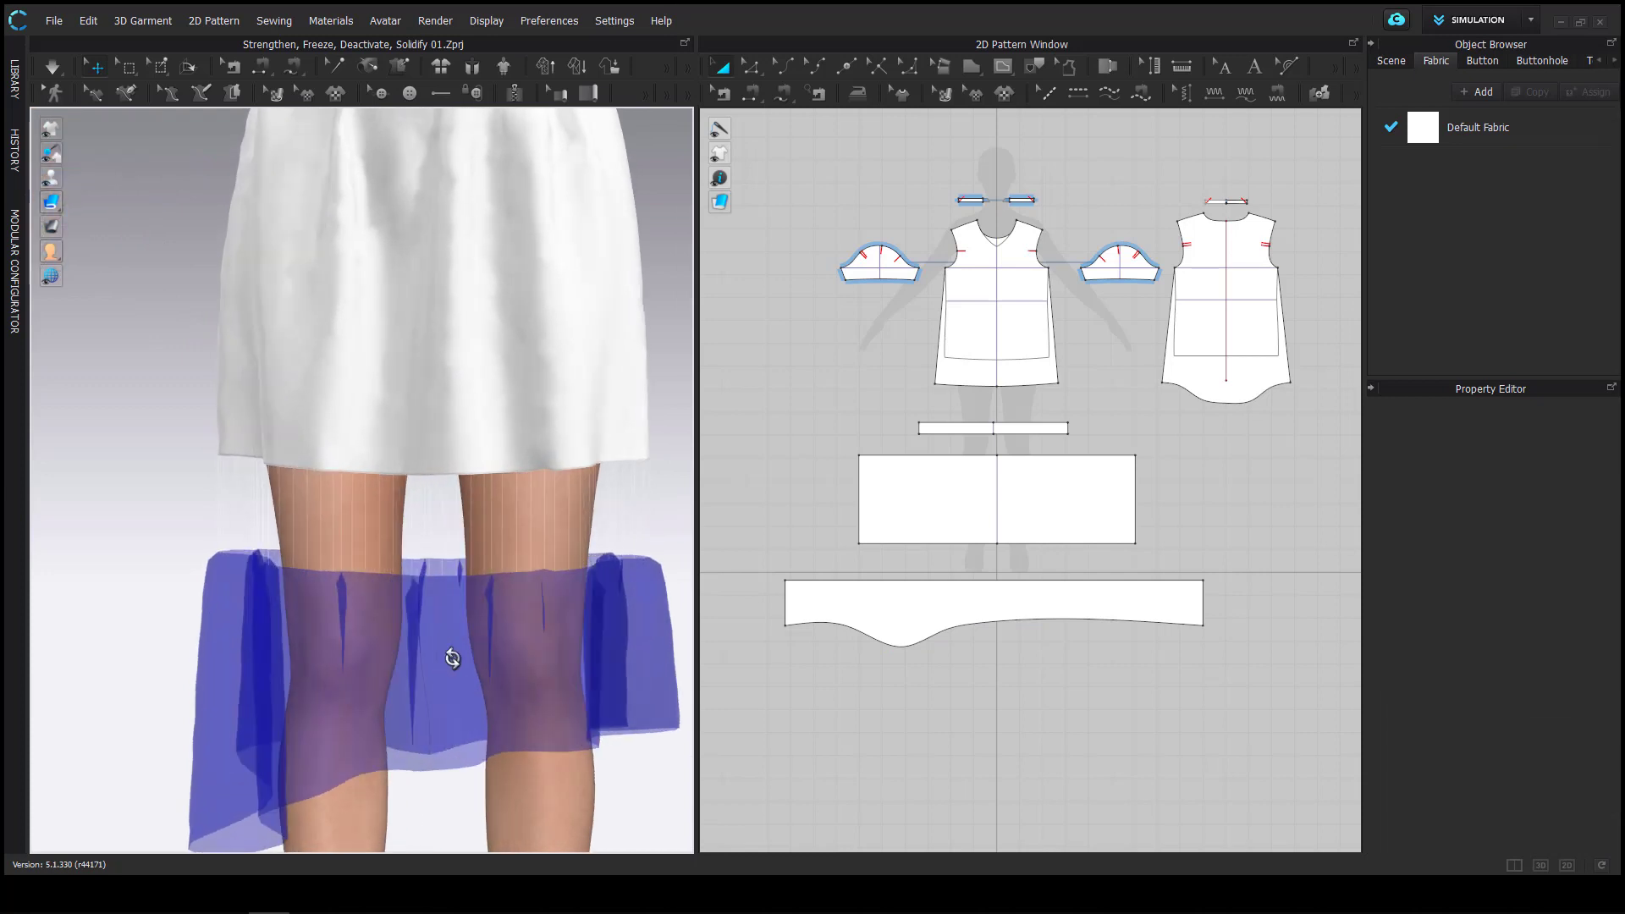
pyautogui.scroll(-5, 449, 669)
pyautogui.press('space')
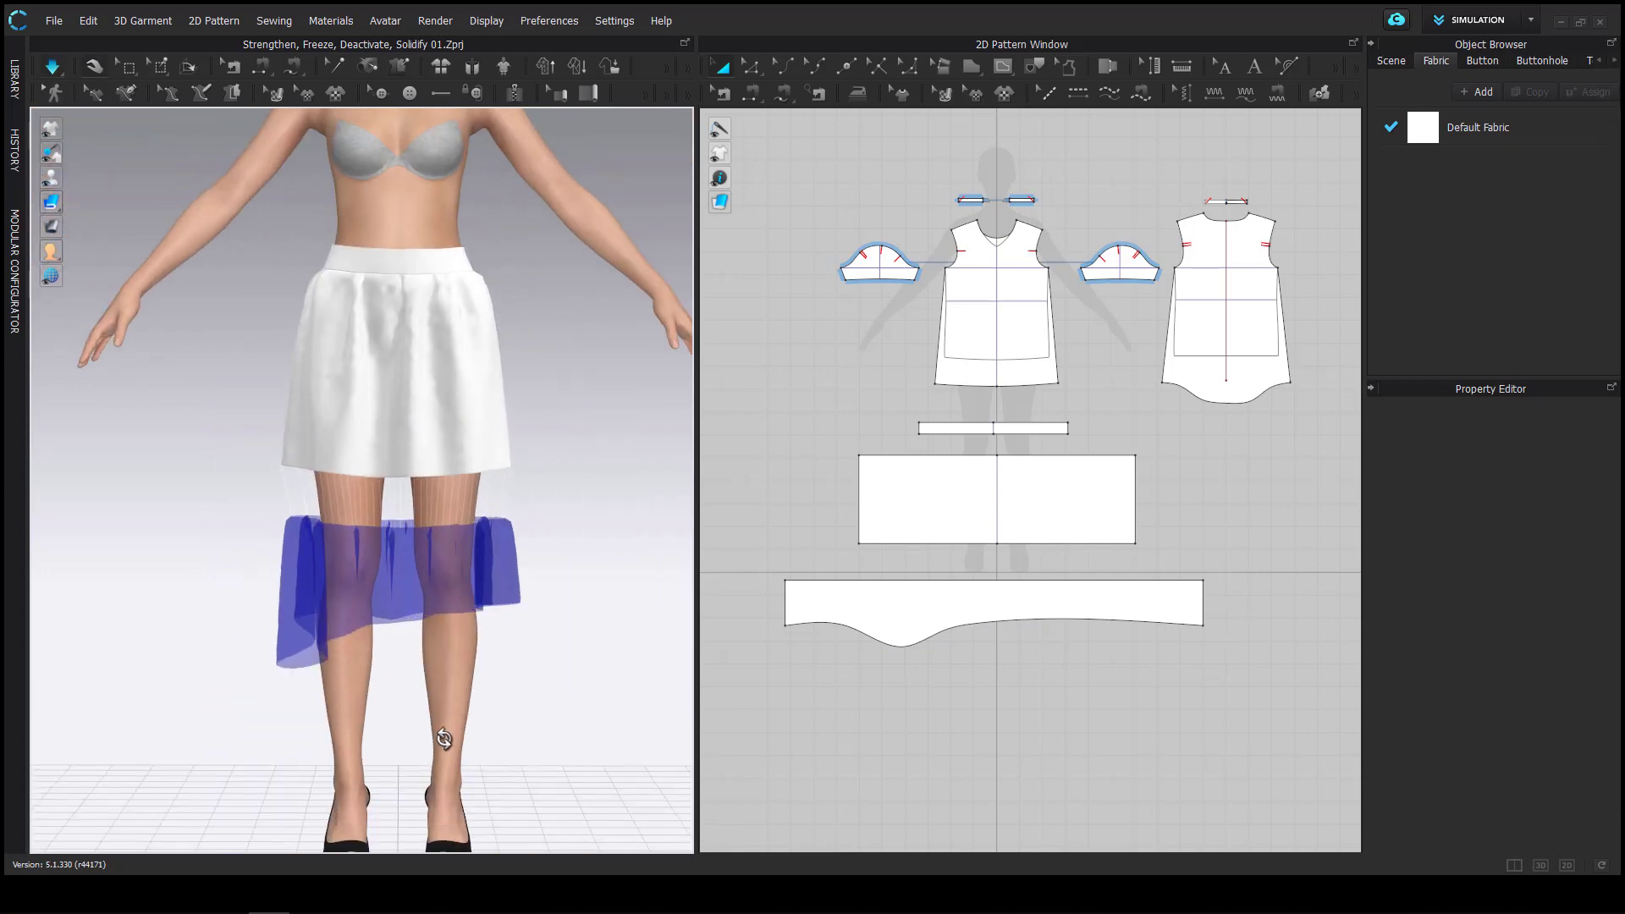
pyautogui.moveTo(298, 452); pyautogui.dragTo(580, 428)
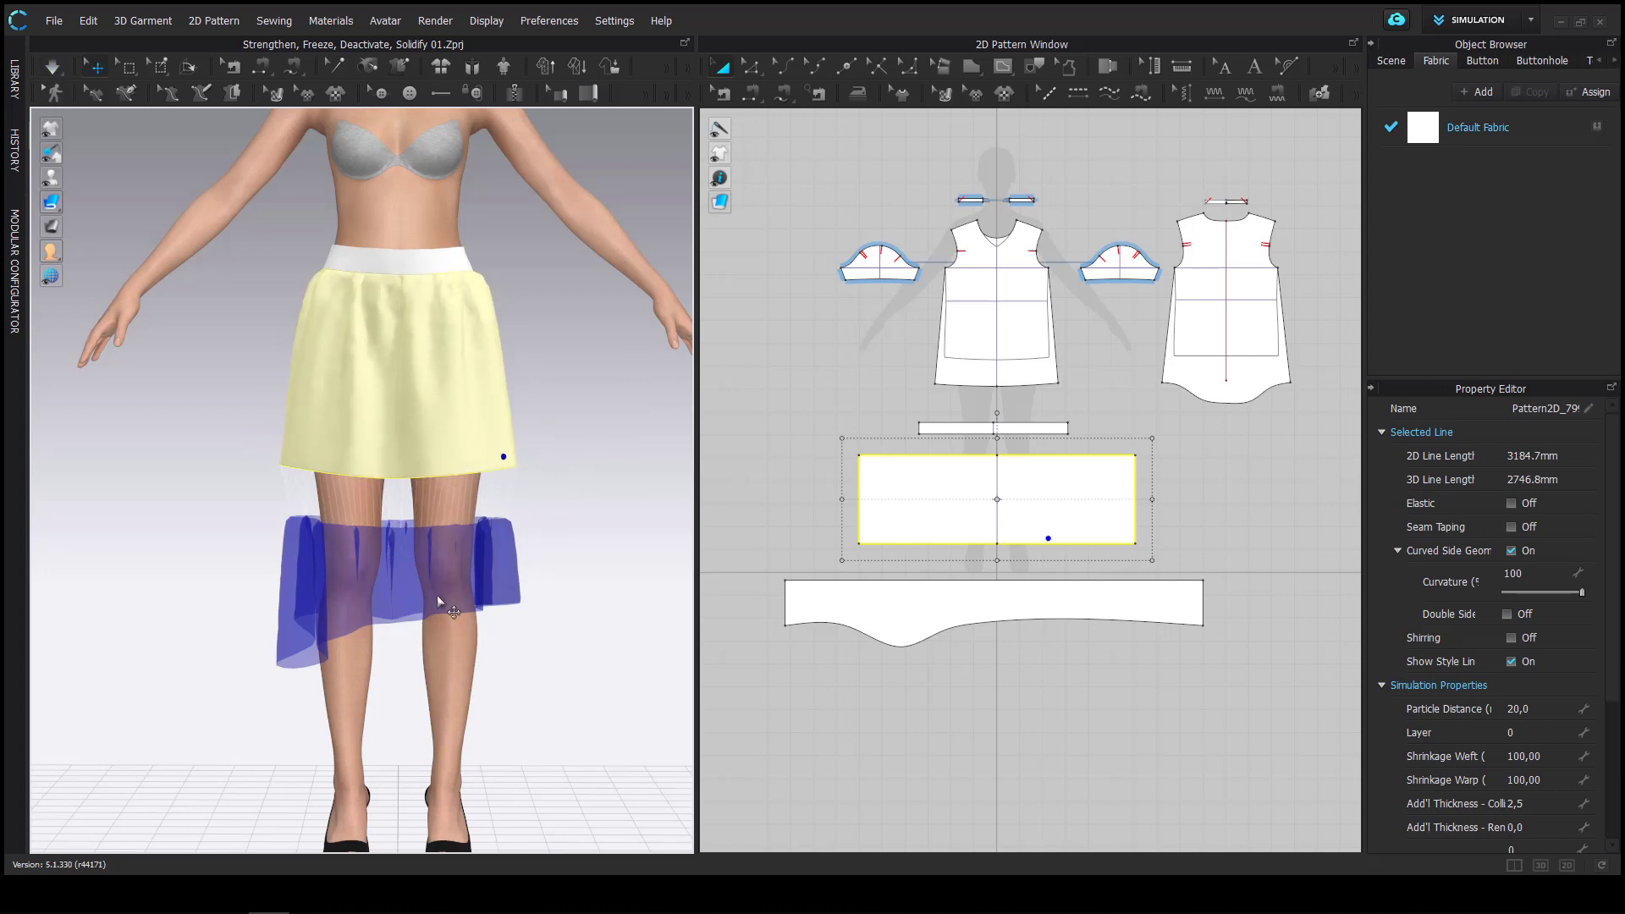
# Reactivate the bottom ruffle and simulate the garment to sew it onto the upper skirt
pyautogui.click(404, 575)
pyautogui.rightClick(404, 576)
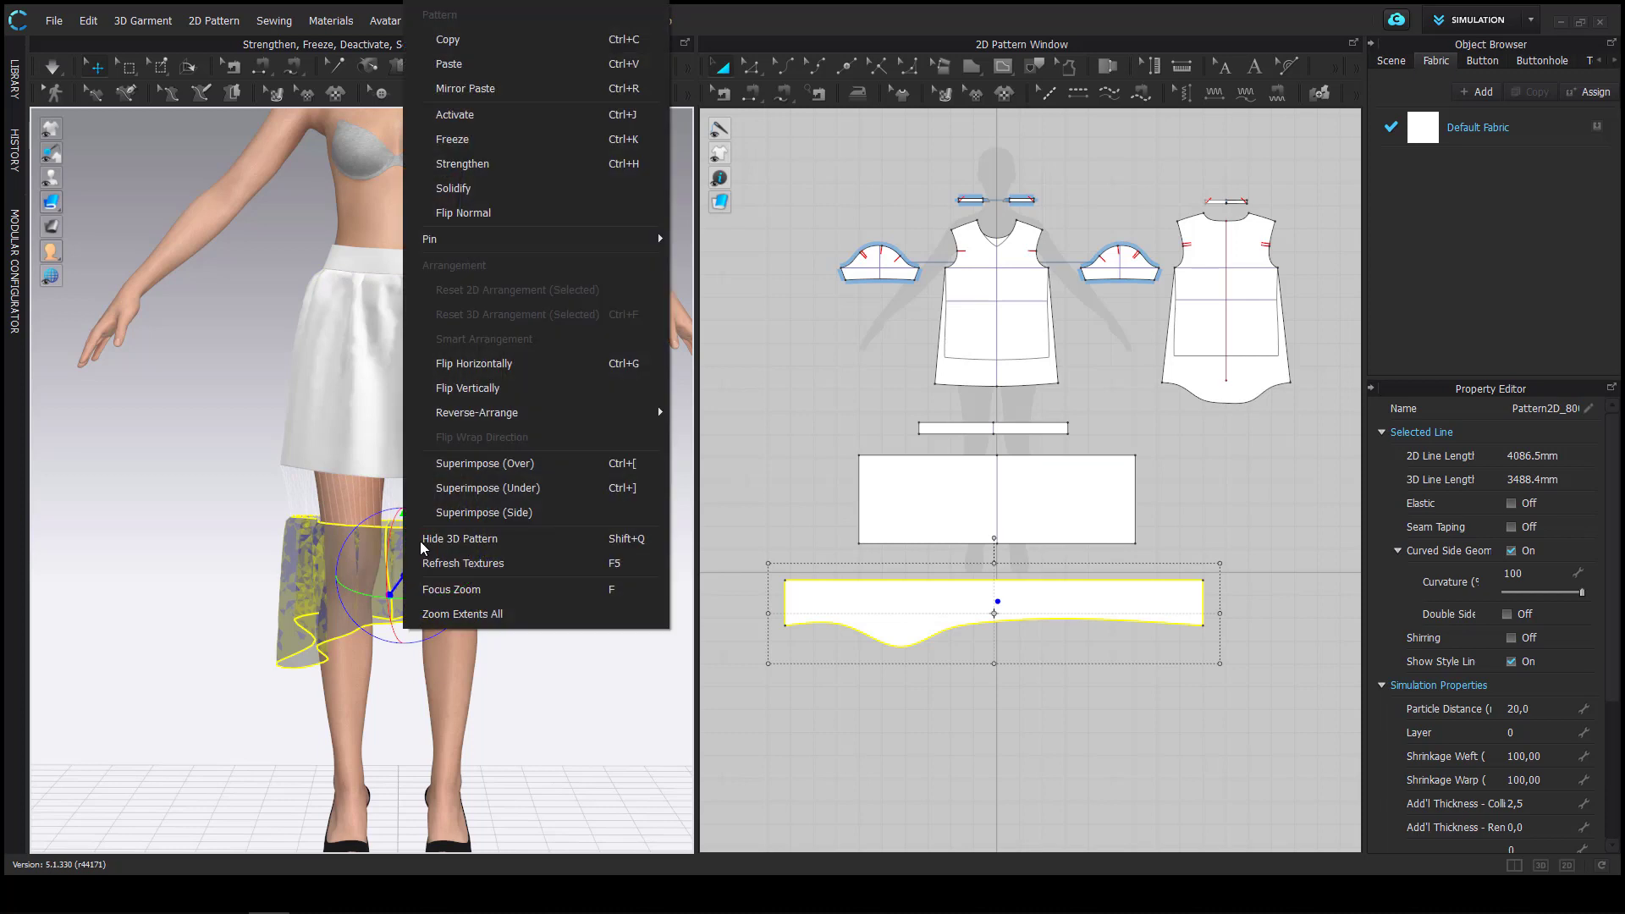
pyautogui.click(461, 114)
pyautogui.click(544, 713)
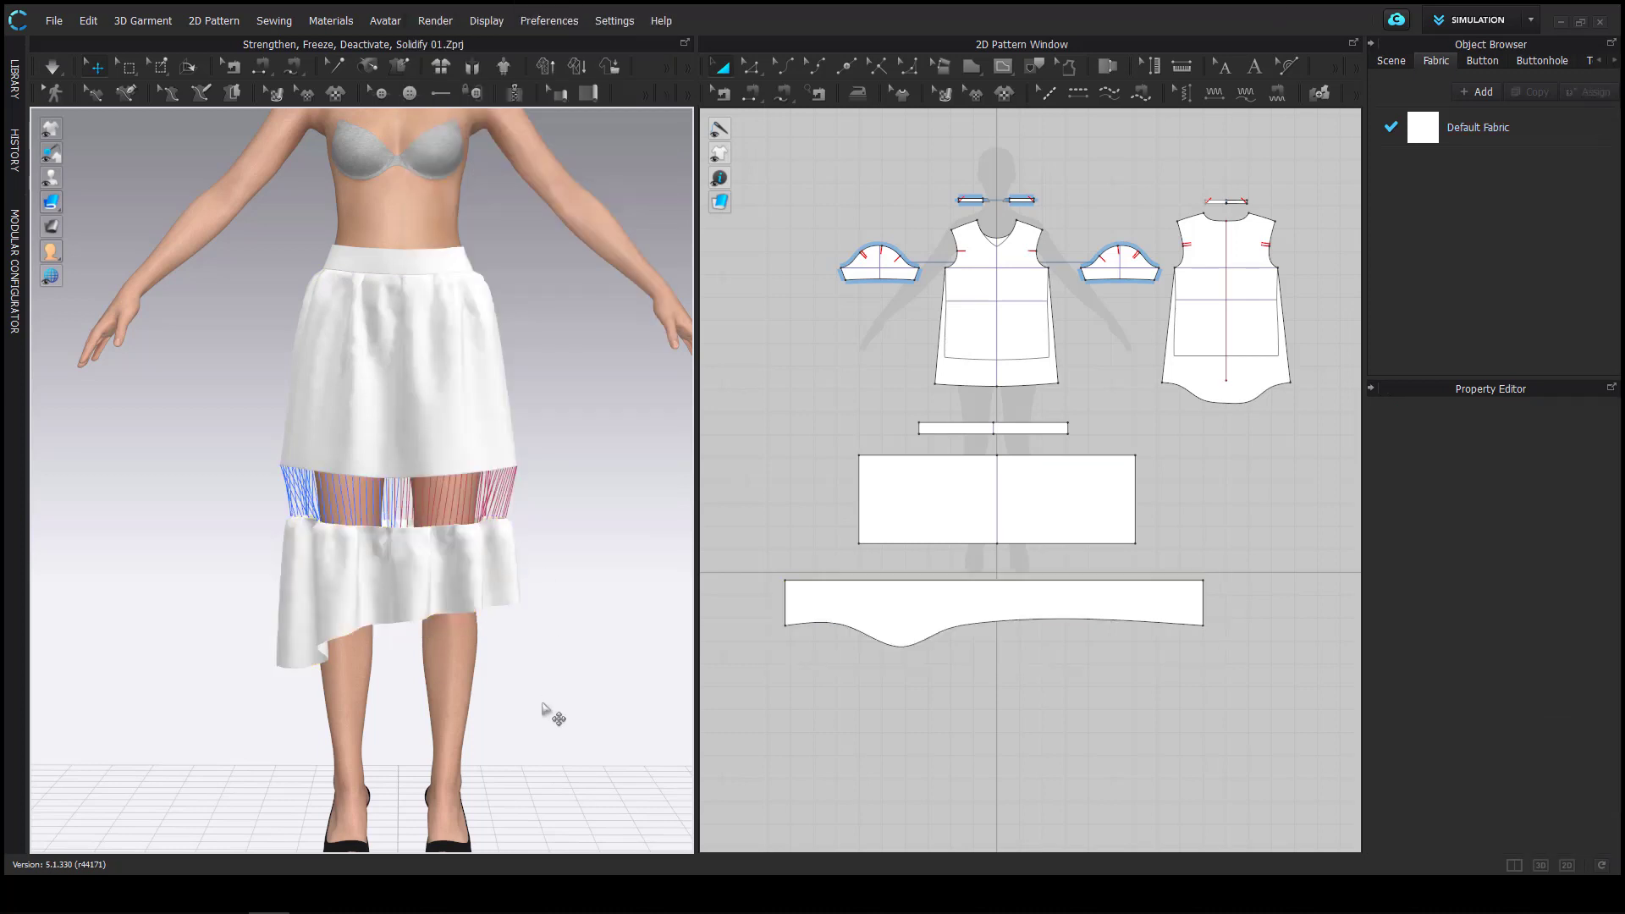
pyautogui.press('space')
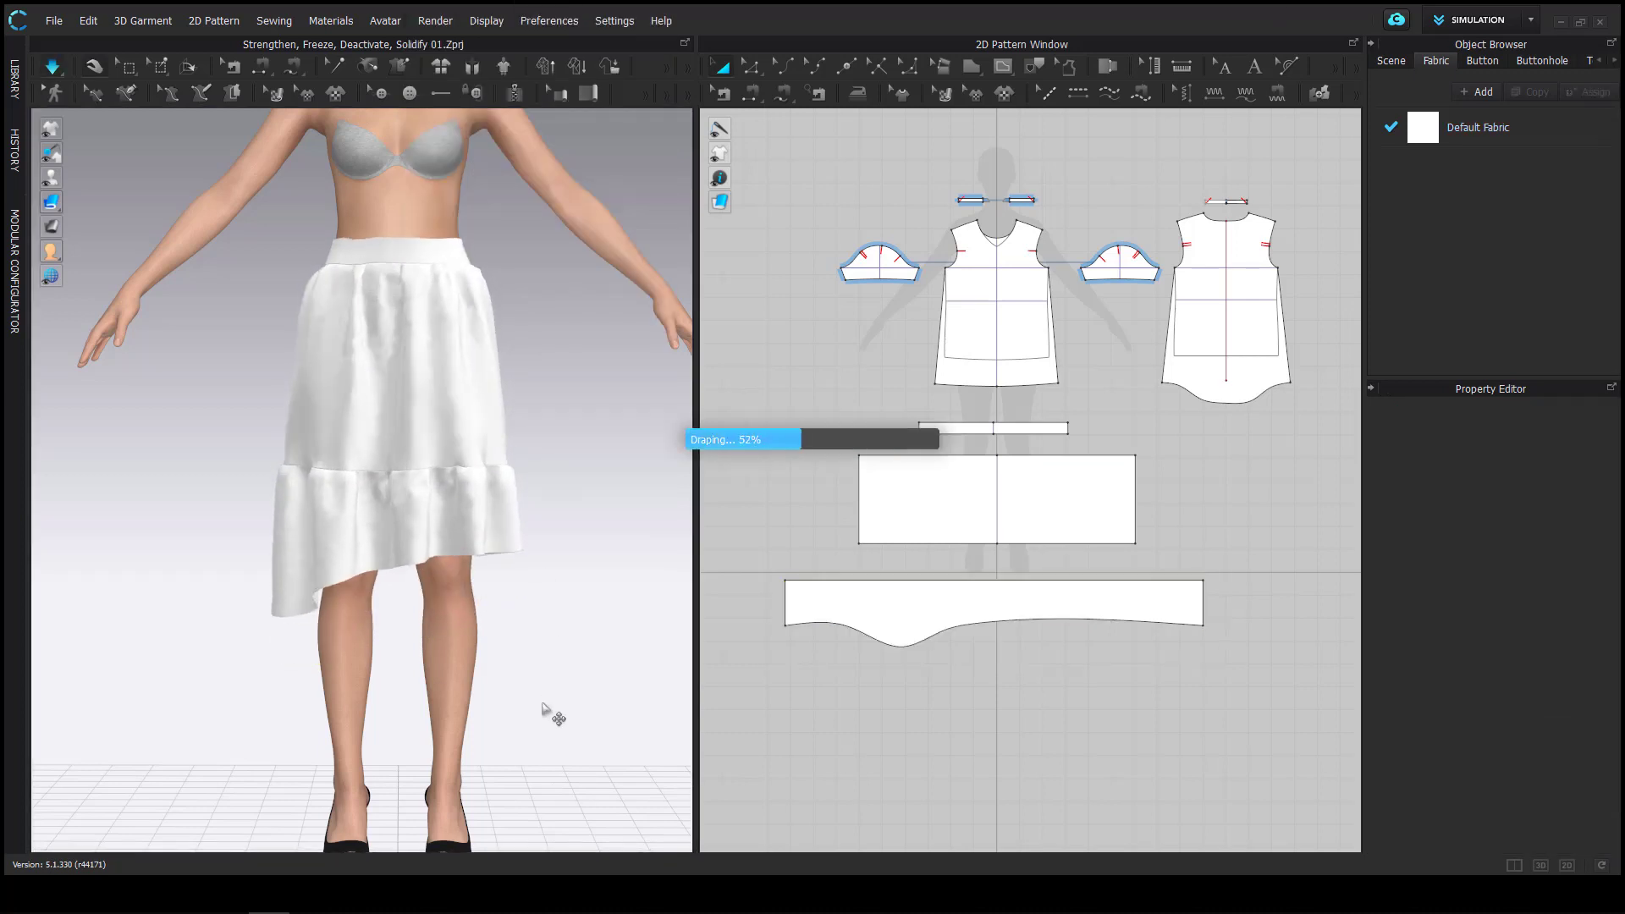
pyautogui.click(347, 252)
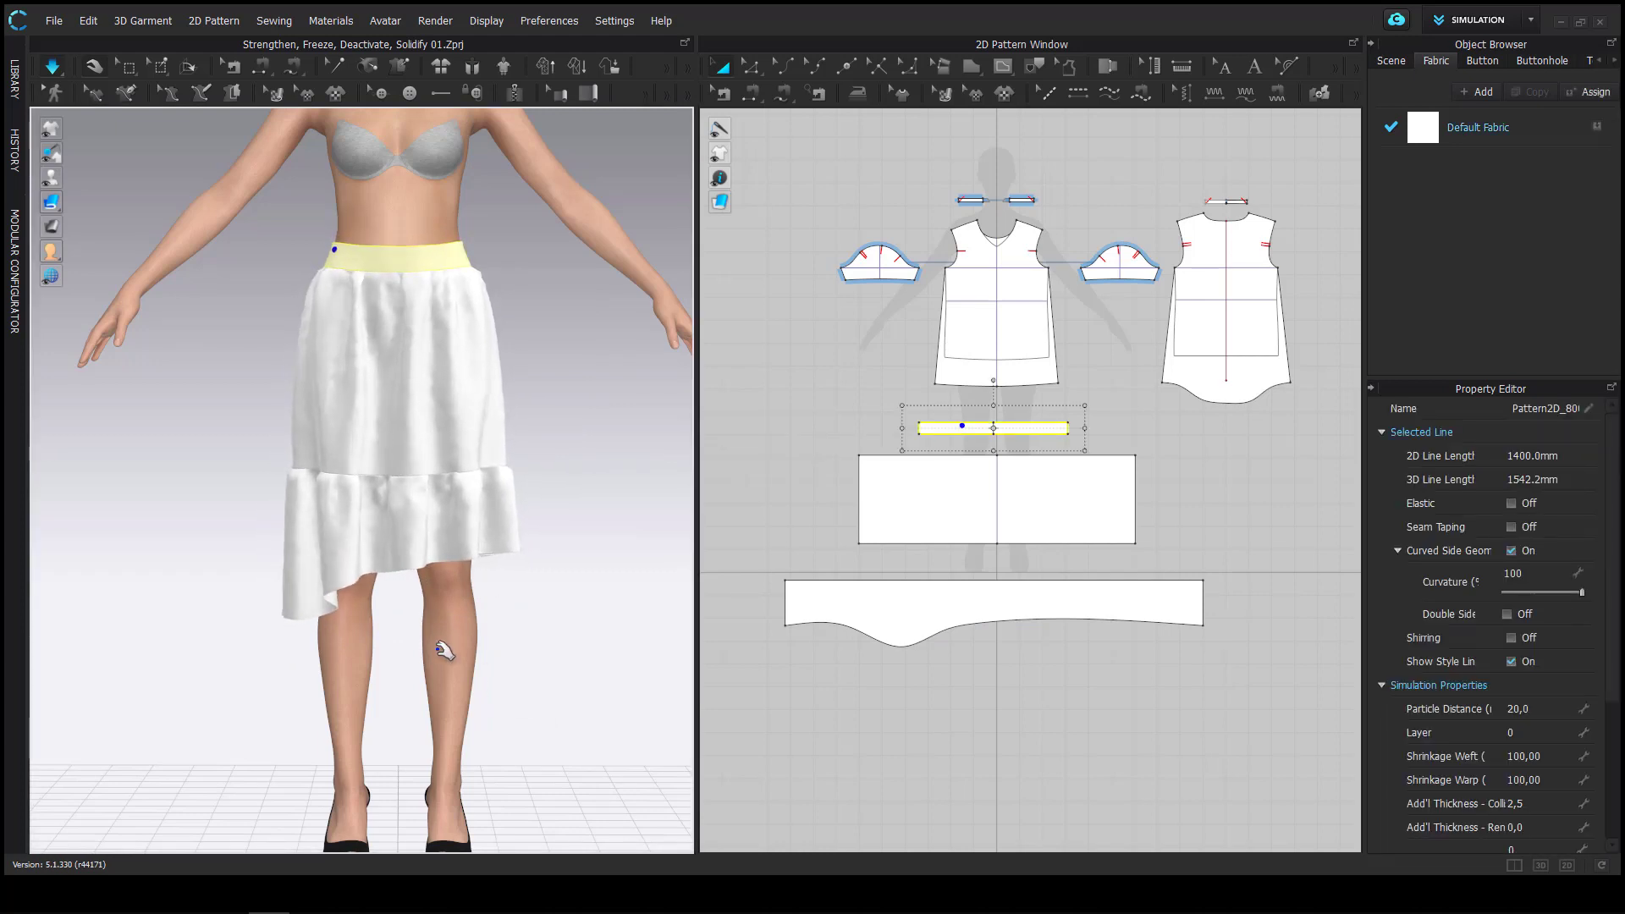
pyautogui.scroll(-2, 420, 650)
pyautogui.moveTo(418, 678)
pyautogui.mouseDown(button='right')
pyautogui.moveTo(167, 678)
pyautogui.moveTo(431, 683)
pyautogui.mouseUp(button='right')
pyautogui.moveTo(411, 547); pyautogui.dragTo(398, 578, button='right')
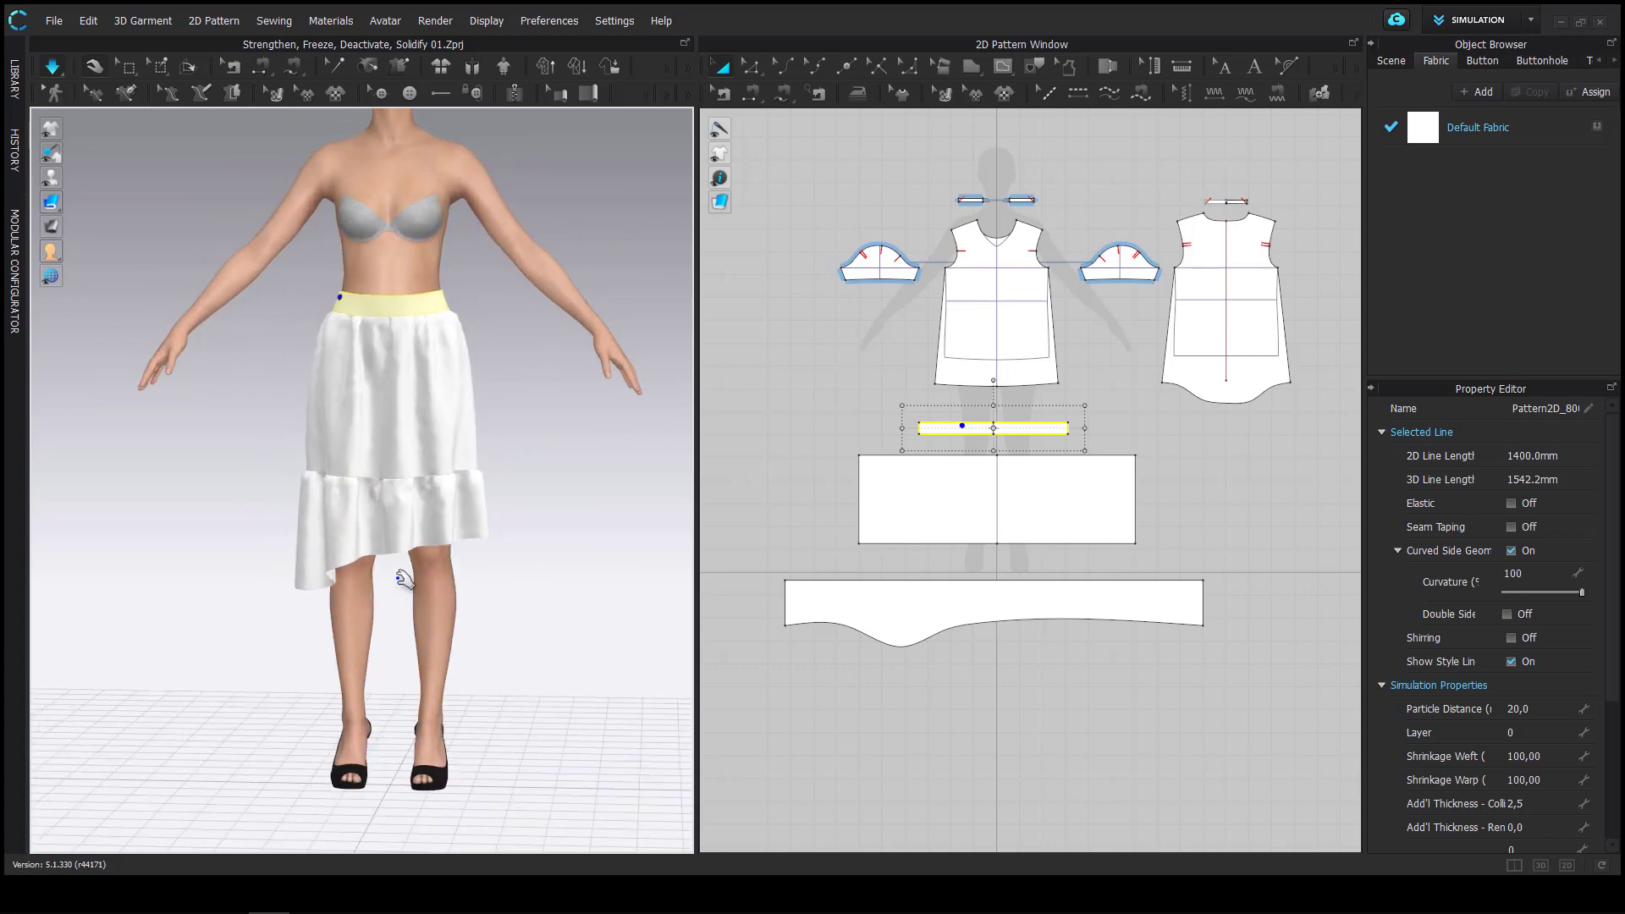
# Strengthen the bottom ruffle and simulate the skirt to see its stiffer drape
pyautogui.click(405, 525)
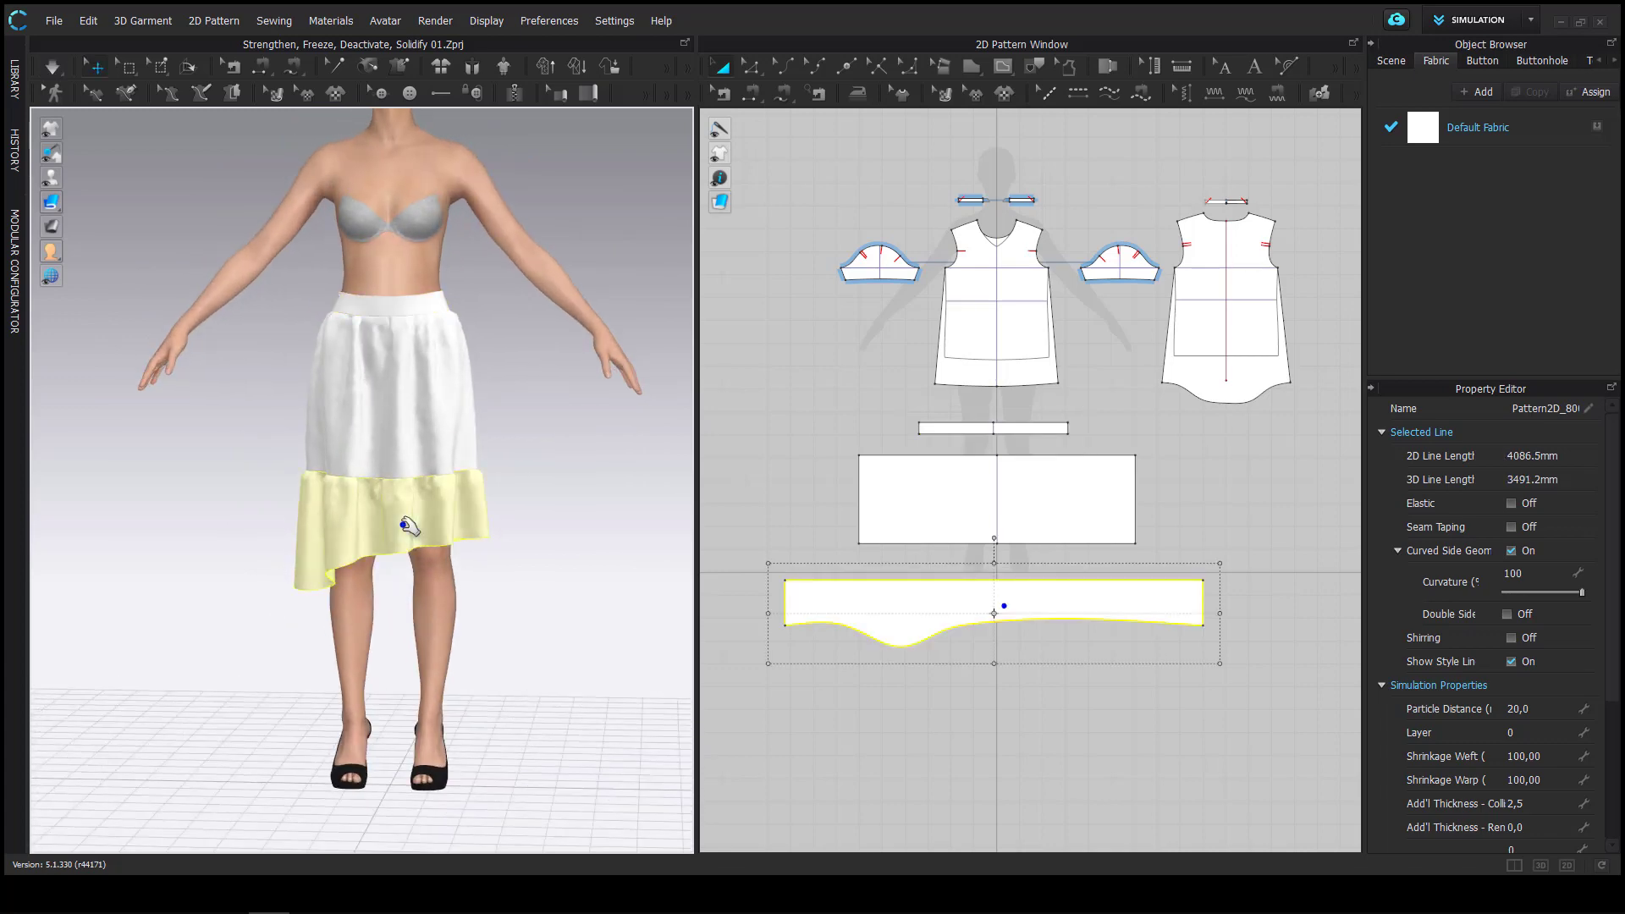
pyautogui.rightClick(403, 526)
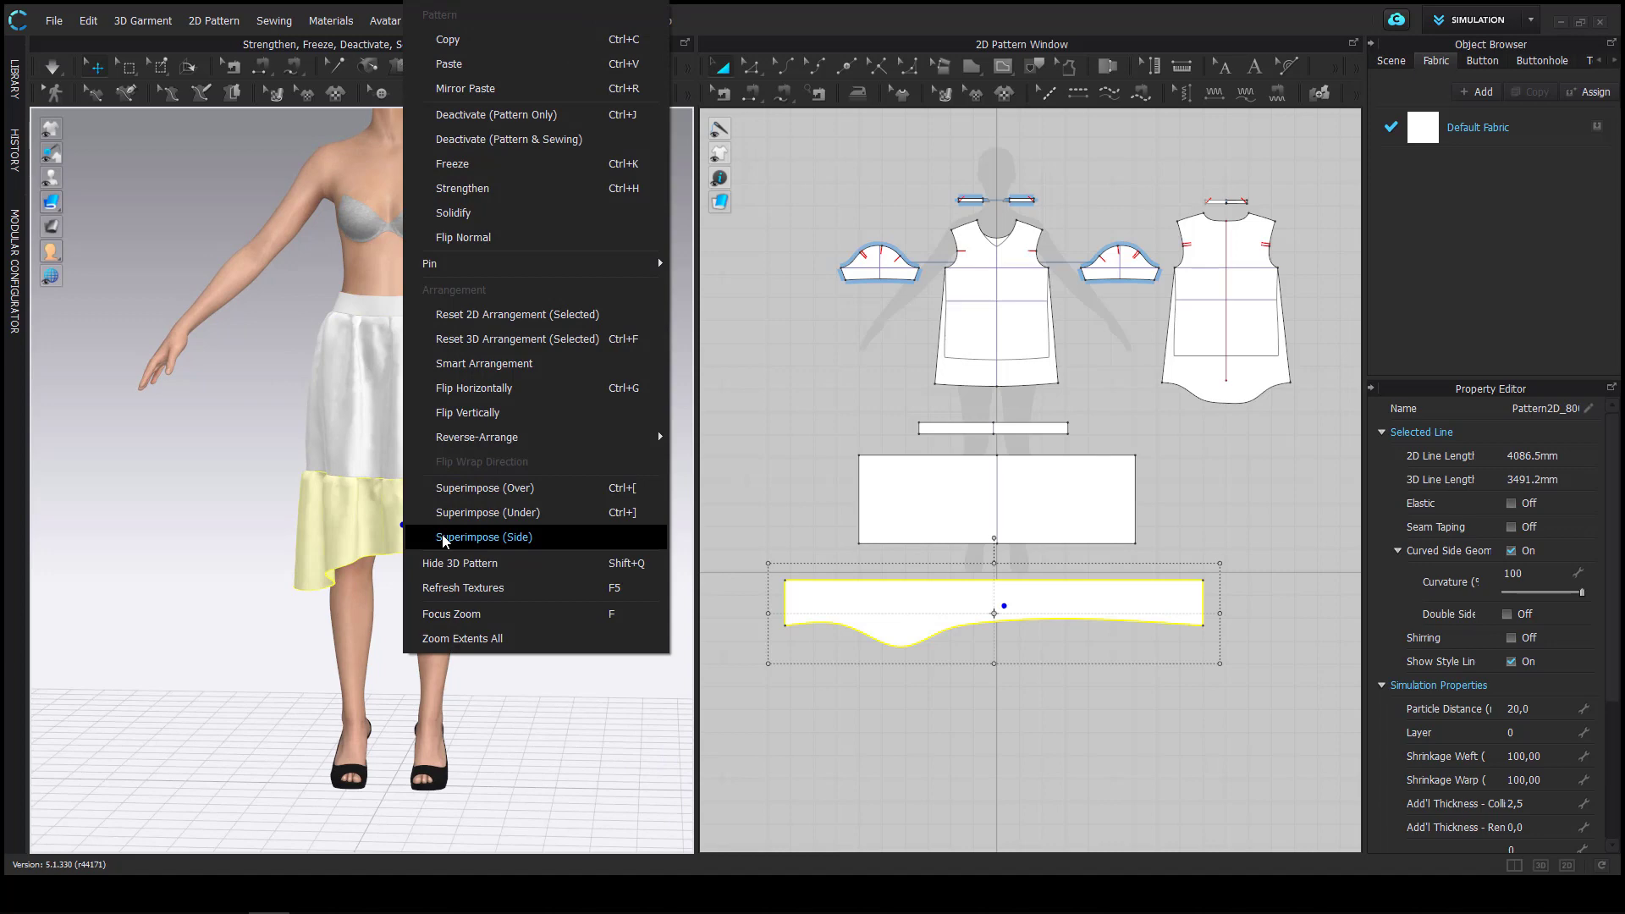
pyautogui.click(497, 190)
pyautogui.scroll(3, 435, 635)
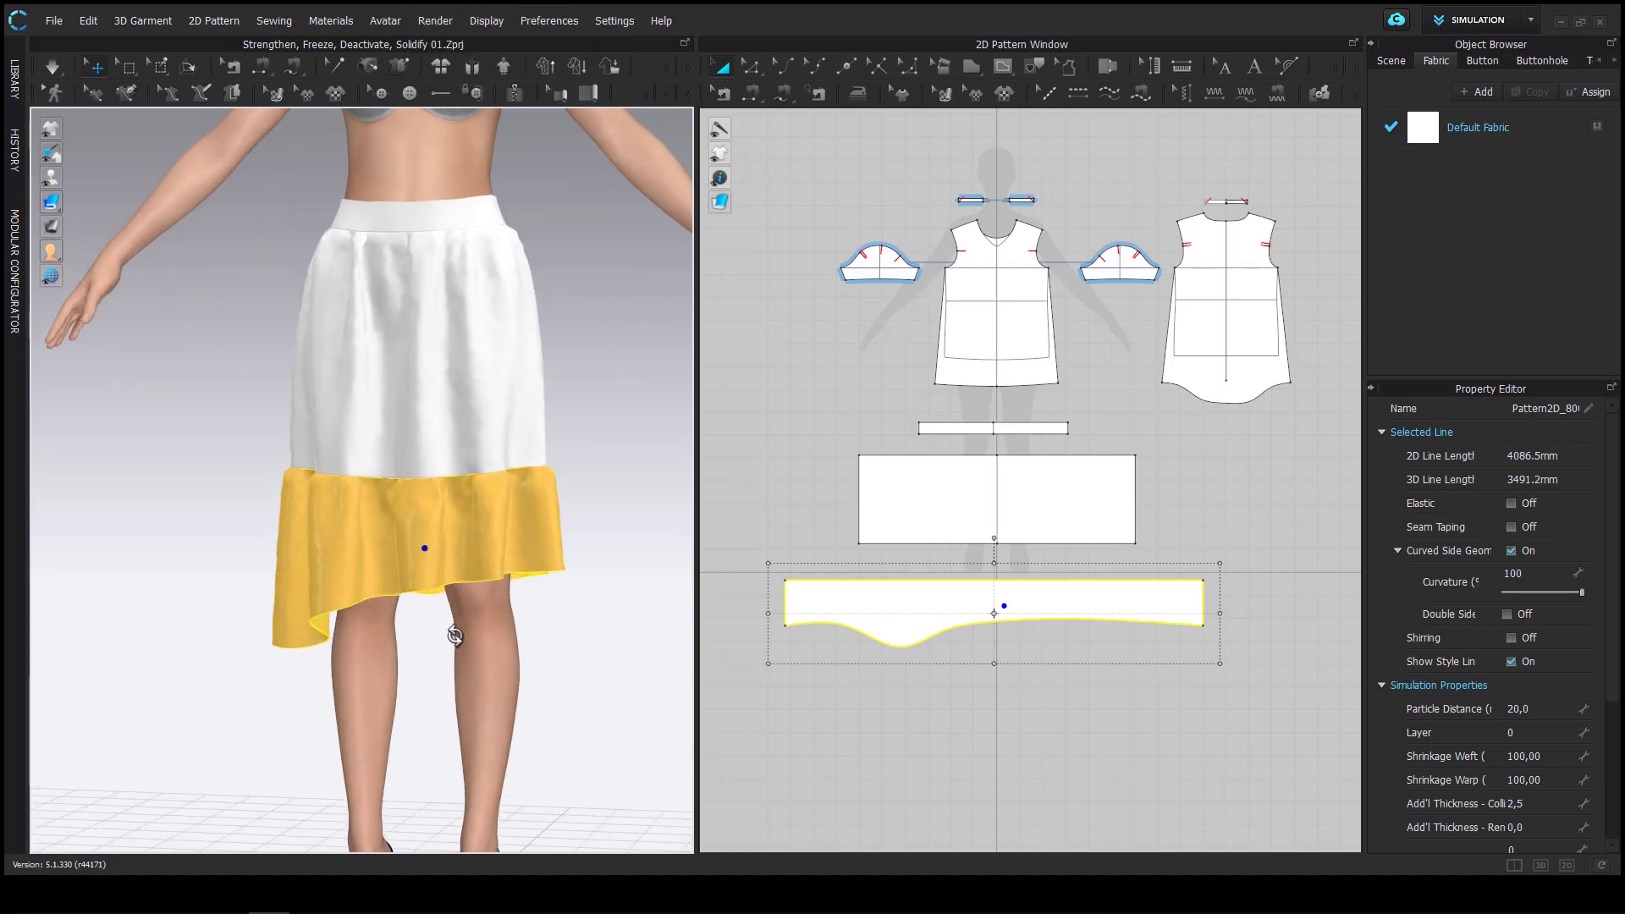
pyautogui.moveTo(435, 635)
pyautogui.mouseDown(button='right')
pyautogui.moveTo(319, 635)
pyautogui.moveTo(465, 635)
pyautogui.mouseUp(button='right')
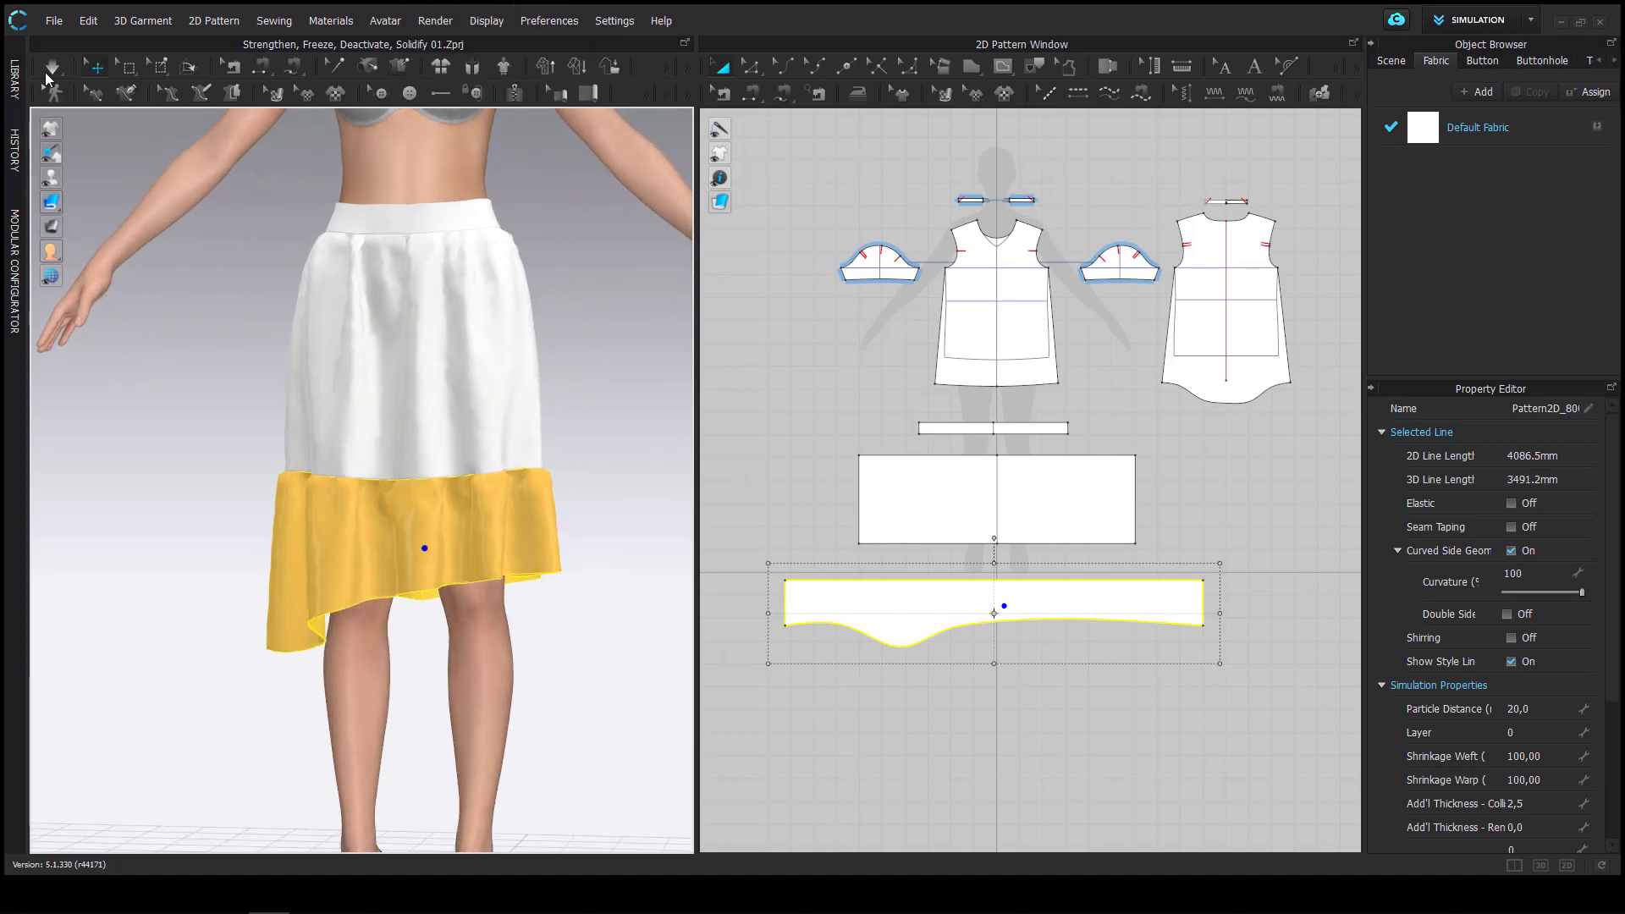
pyautogui.click(49, 69)
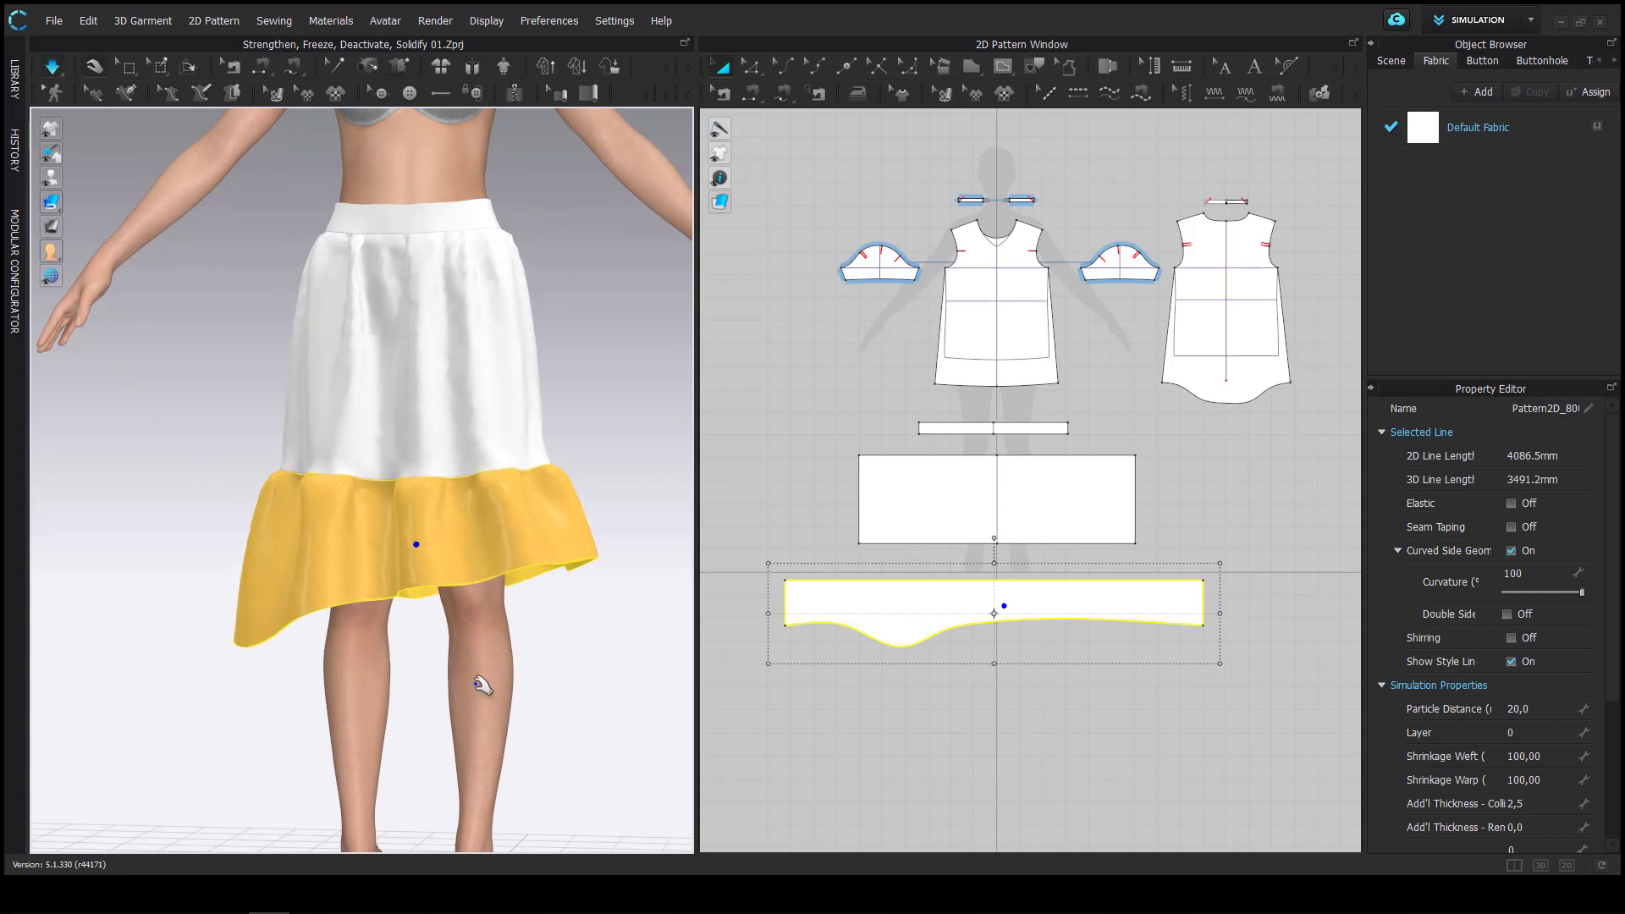
pyautogui.moveTo(482, 685); pyautogui.dragTo(502, 696, button='right')
# Unstrengthen the bottom ruffle and strengthen it again during the simulation to compare both drapes
pyautogui.rightClick(456, 572)
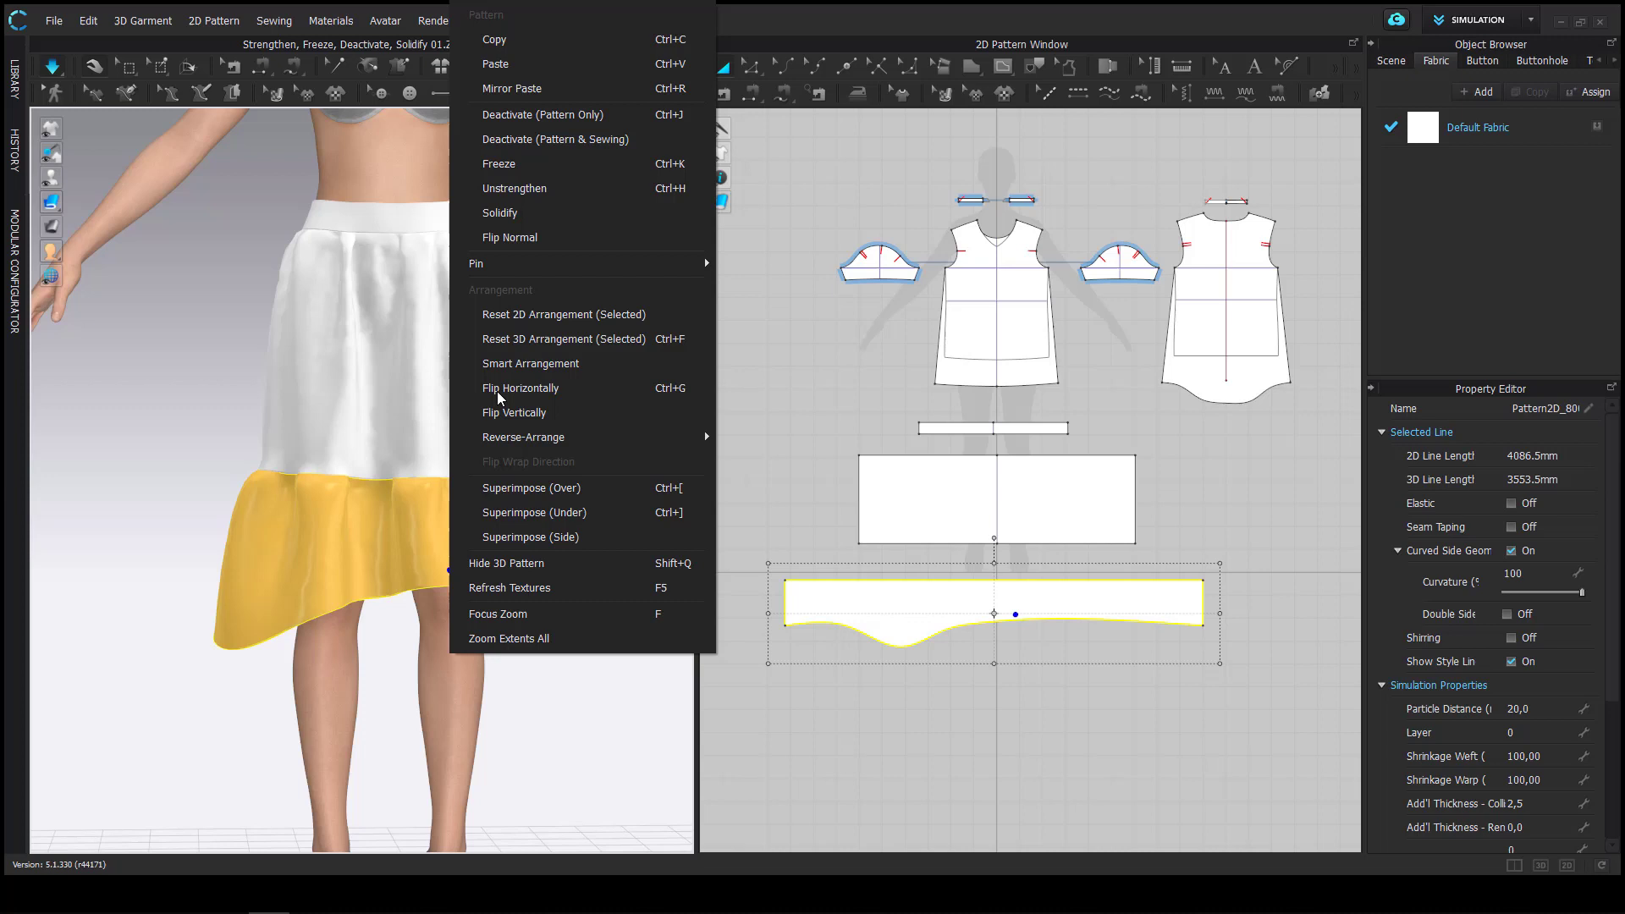
pyautogui.click(525, 164)
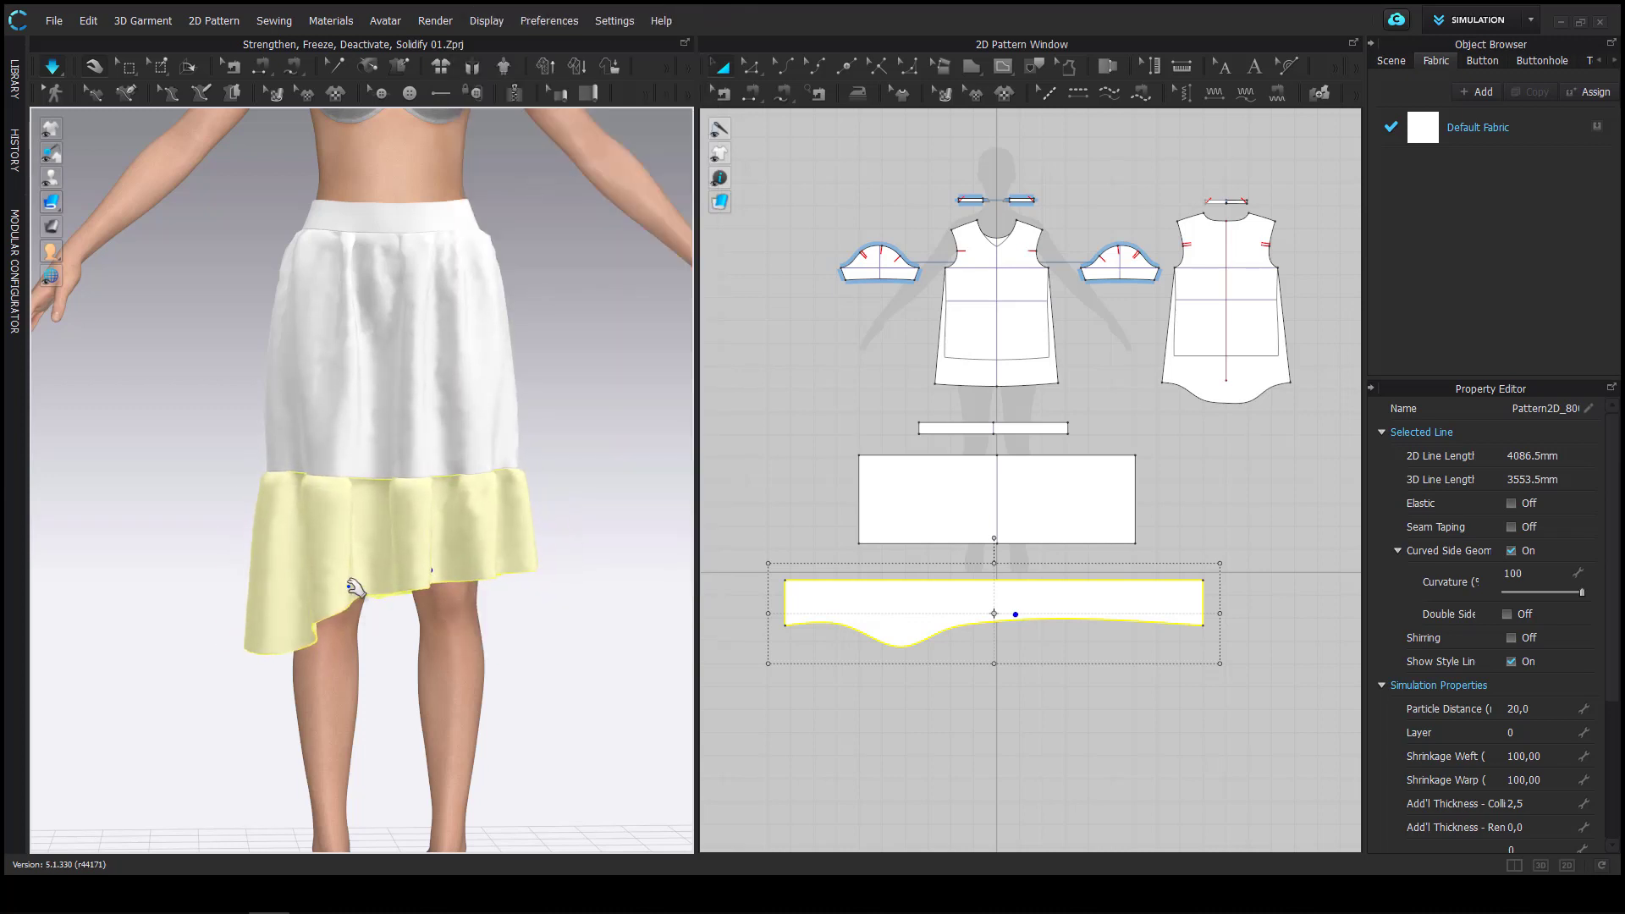
pyautogui.rightClick(339, 566)
pyautogui.click(445, 186)
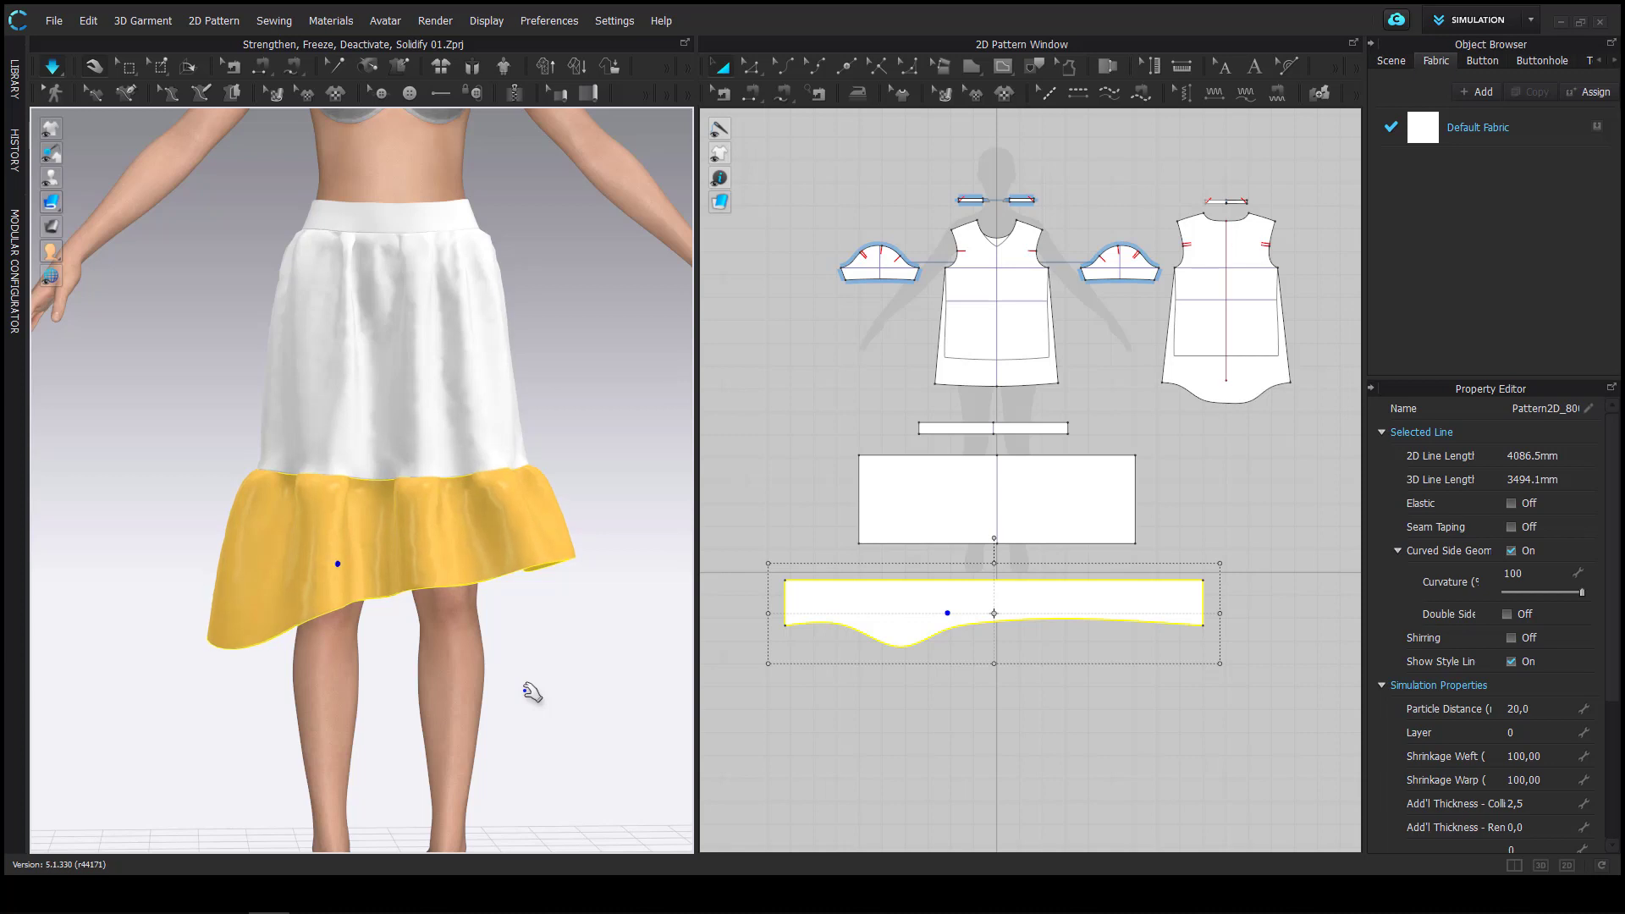
pyautogui.moveTo(524, 690); pyautogui.dragTo(406, 688, button='right')
pyautogui.click(479, 722)
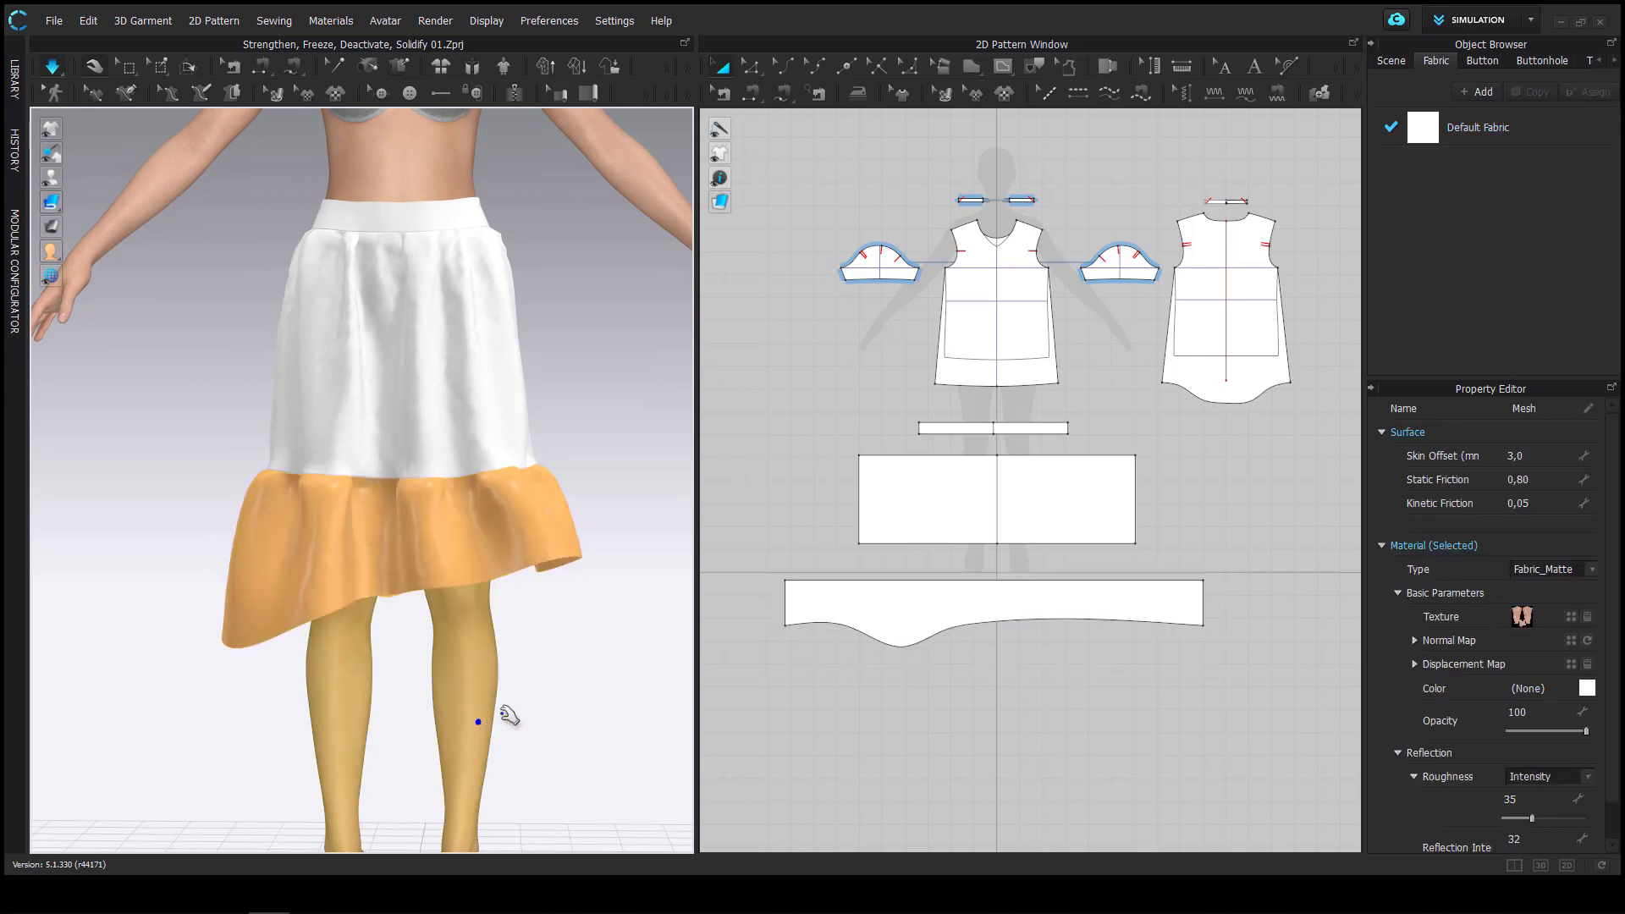
pyautogui.click(568, 696)
# Remove the strengthening from the bottom ruffle and simulate the skirt again
pyautogui.rightClick(441, 575)
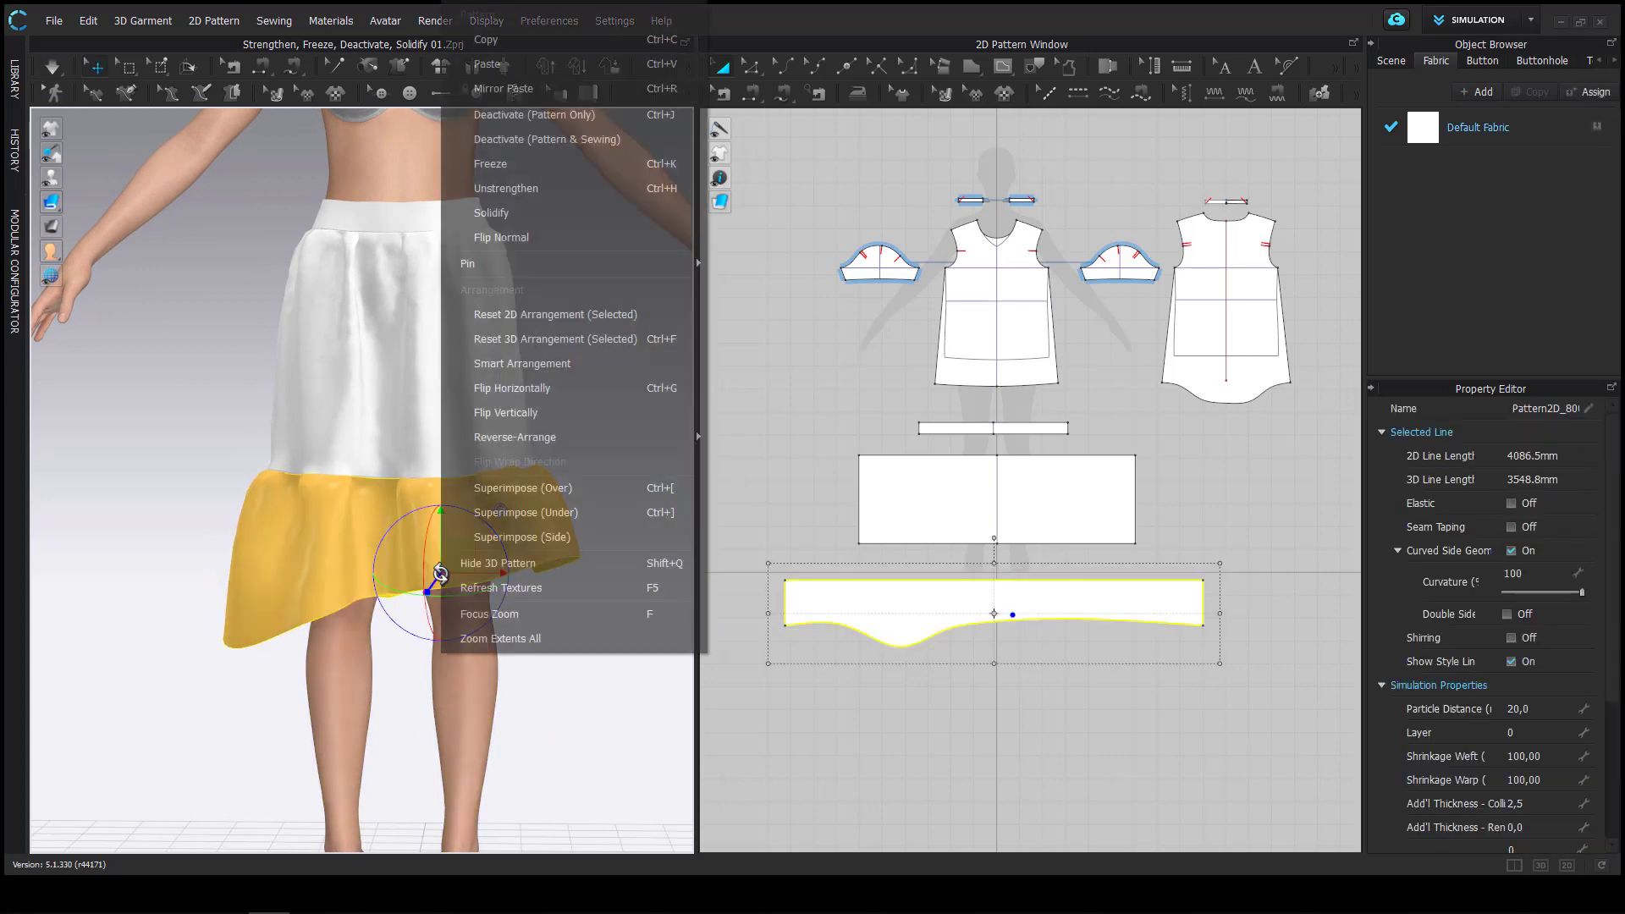
pyautogui.click(496, 200)
pyautogui.click(575, 694)
pyautogui.press('space')
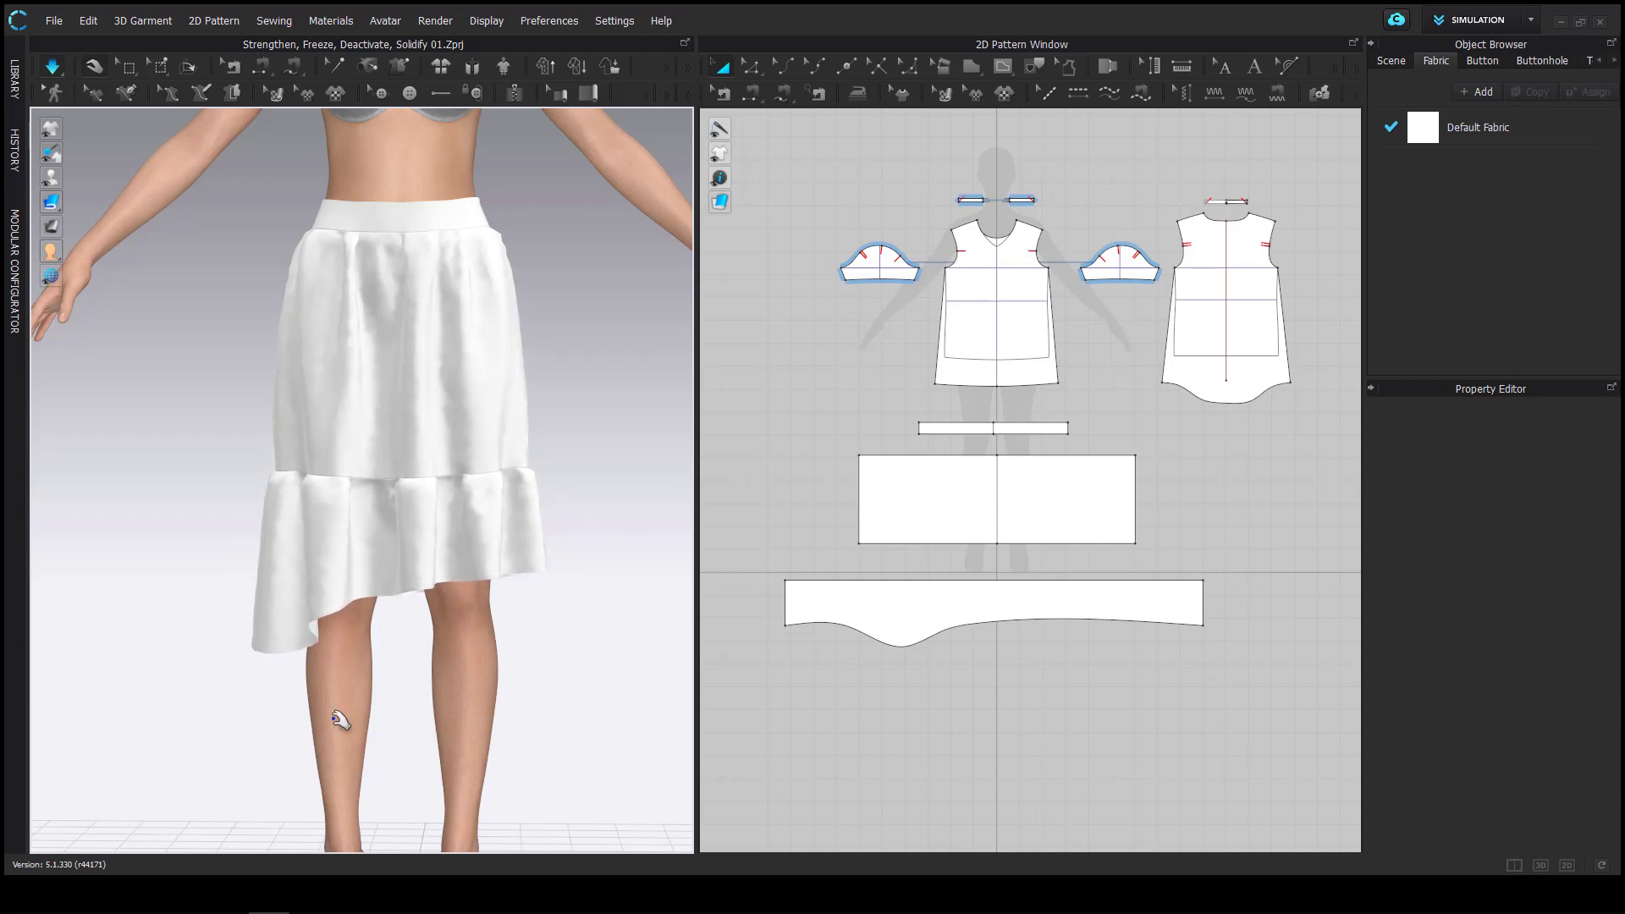
# Pull the ruffle's long corner outward and up during the simulation, and solidify the ruffle pattern in that raised shape
pyautogui.moveTo(277, 652); pyautogui.dragTo(161, 518)
pyautogui.moveTo(393, 732)
pyautogui.mouseDown(button='right')
pyautogui.moveTo(304, 711)
pyautogui.moveTo(377, 728)
pyautogui.mouseUp(button='right')
pyautogui.rightClick(265, 548)
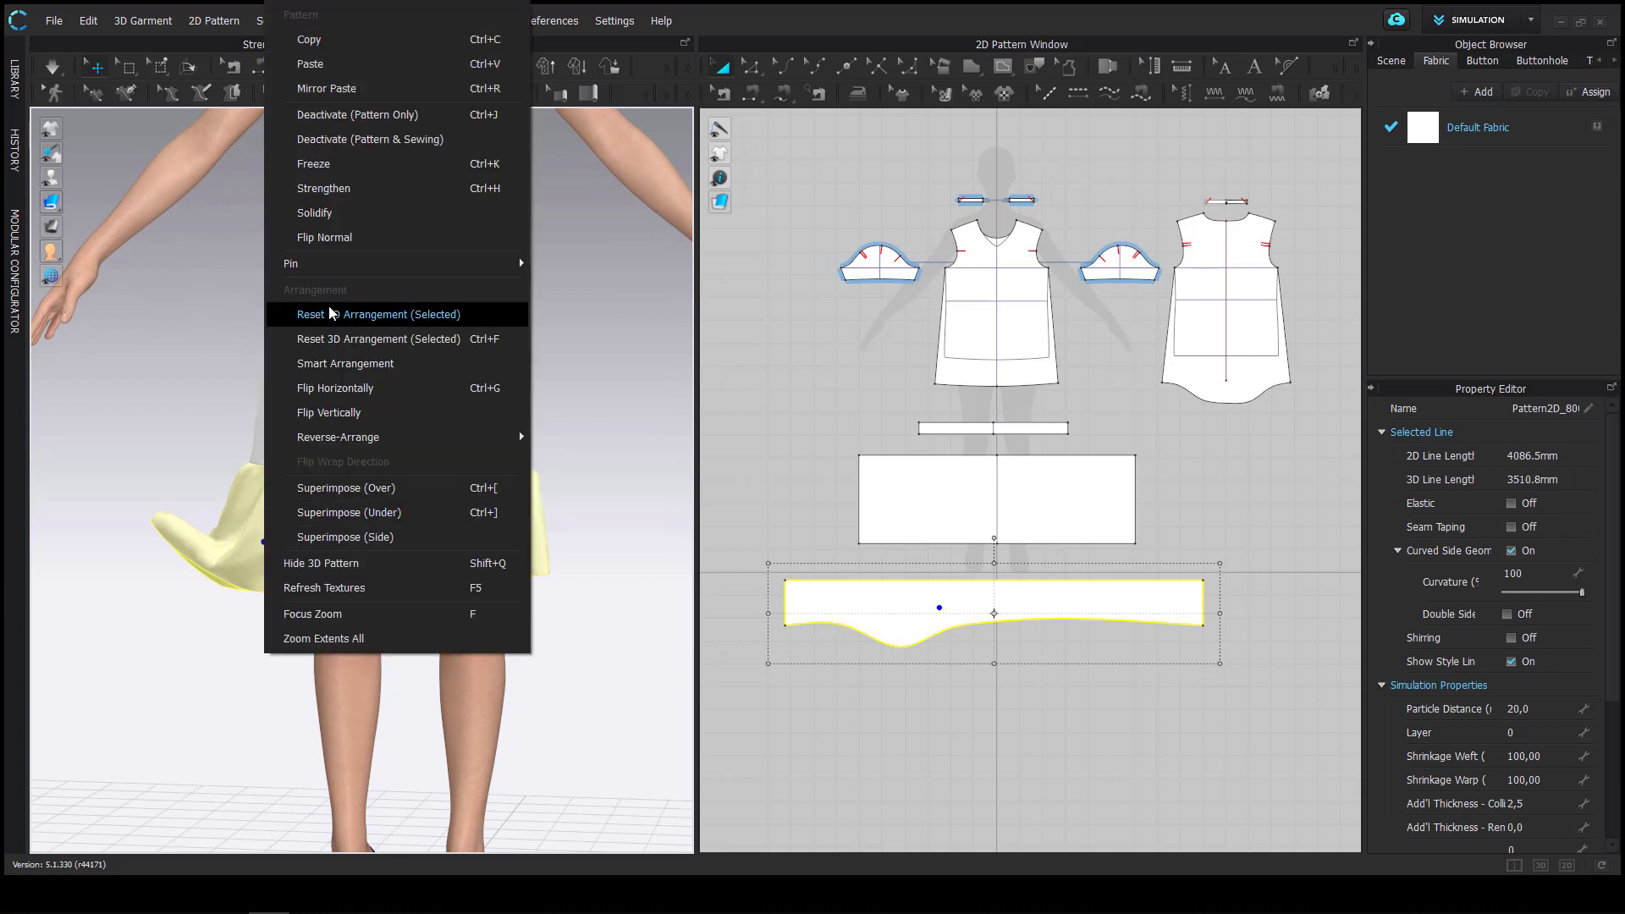
pyautogui.click(337, 222)
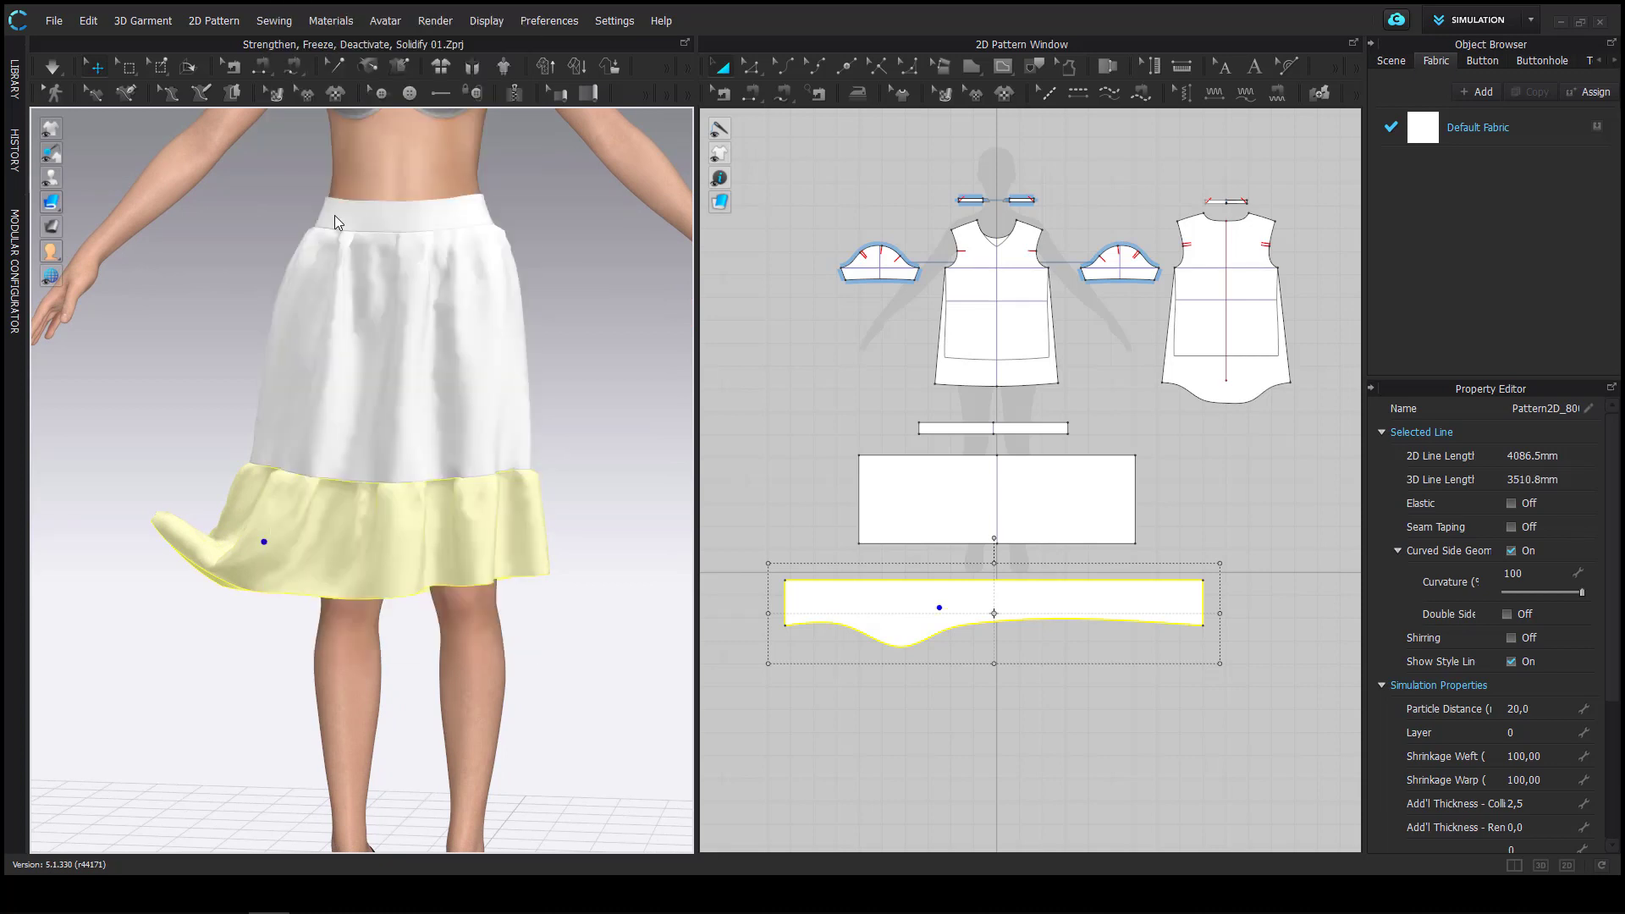
pyautogui.click(508, 715)
pyautogui.moveTo(285, 697); pyautogui.dragTo(221, 630, button='right')
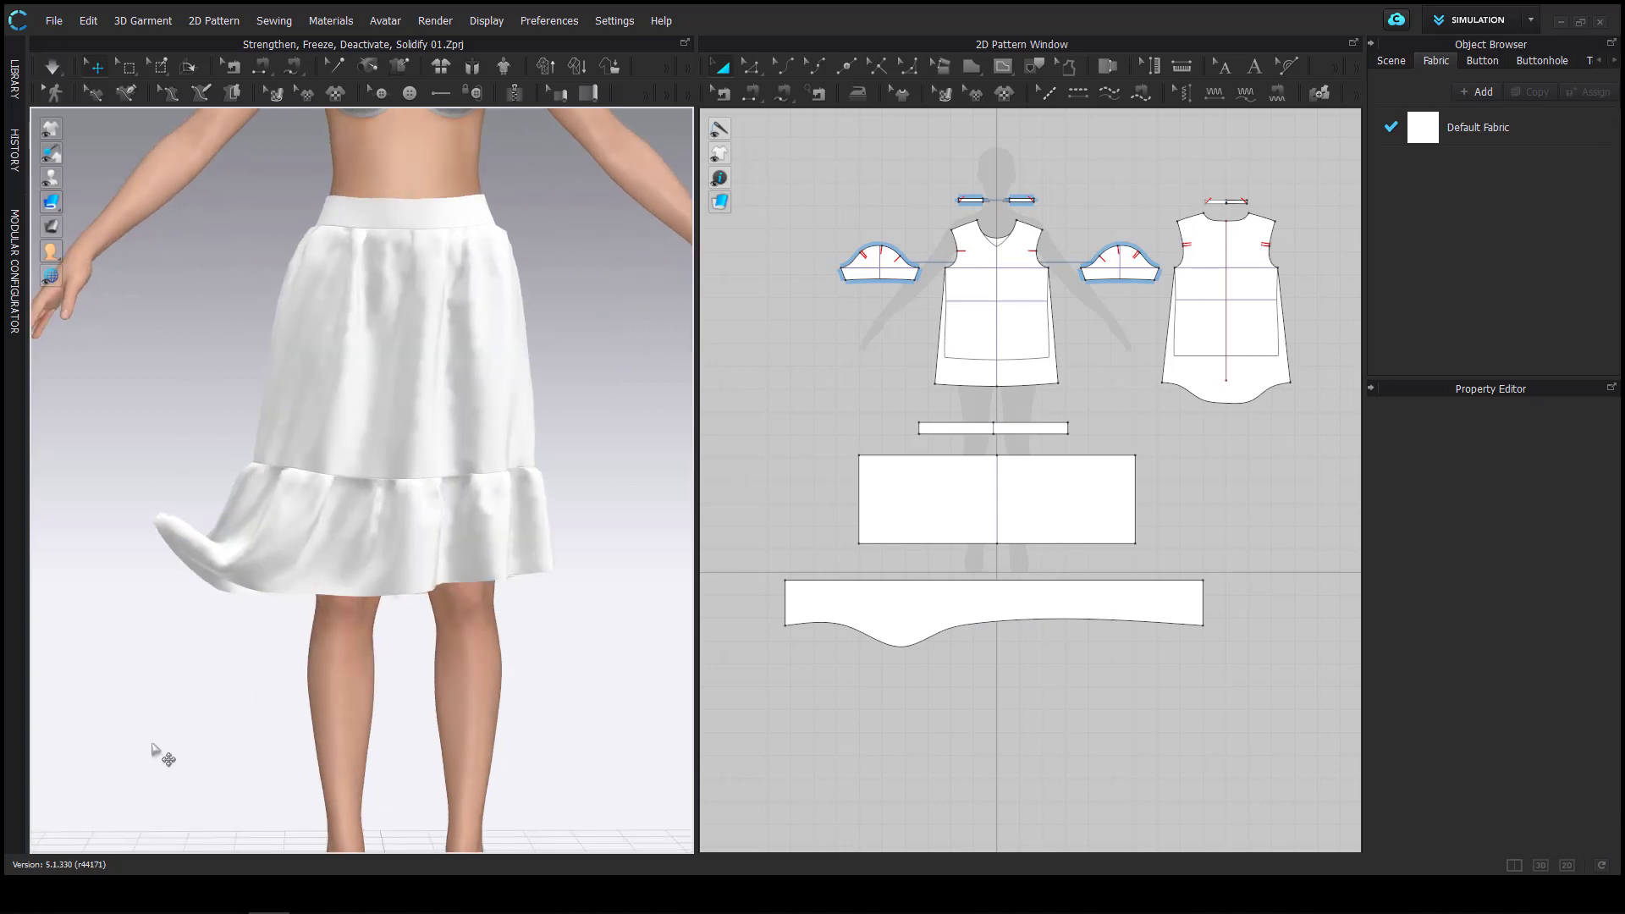
# Simulate the skirt with the solidified ruffle and check the shape of its raised corner
pyautogui.press('space')
pyautogui.moveTo(276, 721); pyautogui.dragTo(292, 717, button='right')
pyautogui.moveTo(240, 664); pyautogui.dragTo(291, 647, button='middle')
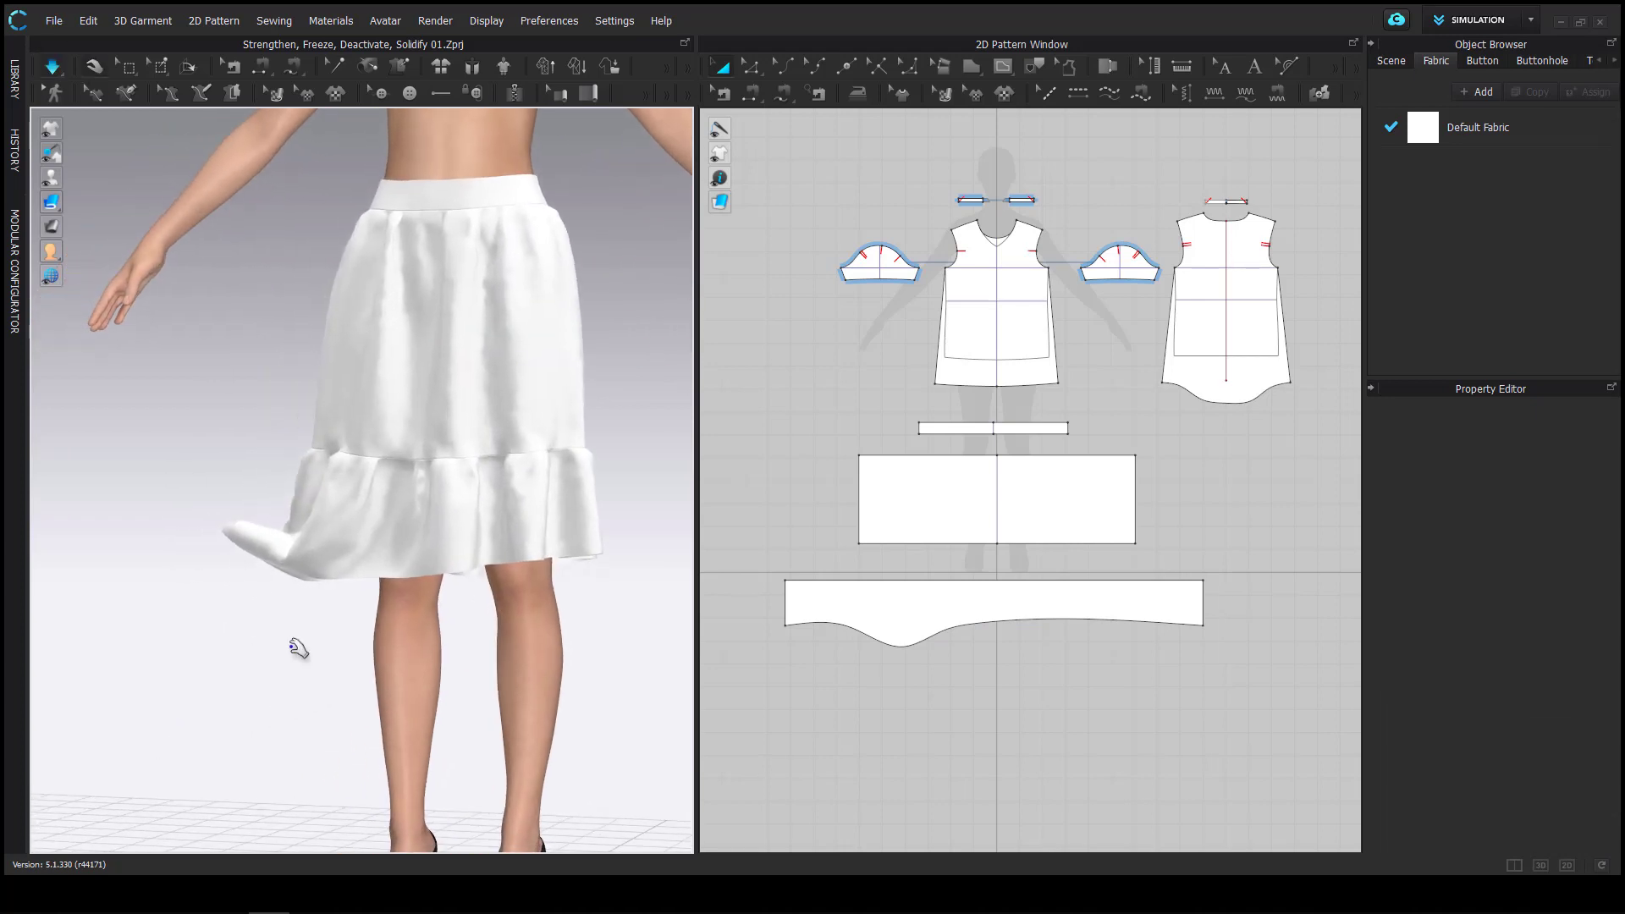
pyautogui.moveTo(298, 647); pyautogui.dragTo(218, 587, button='right')
pyautogui.click(216, 673)
pyautogui.moveTo(216, 673); pyautogui.dragTo(193, 582, button='right')
# Tug the solidified ruffle's raised corner during the simulation, inspect it from several sides, and stop the simulation
pyautogui.moveTo(194, 584); pyautogui.dragTo(219, 485)
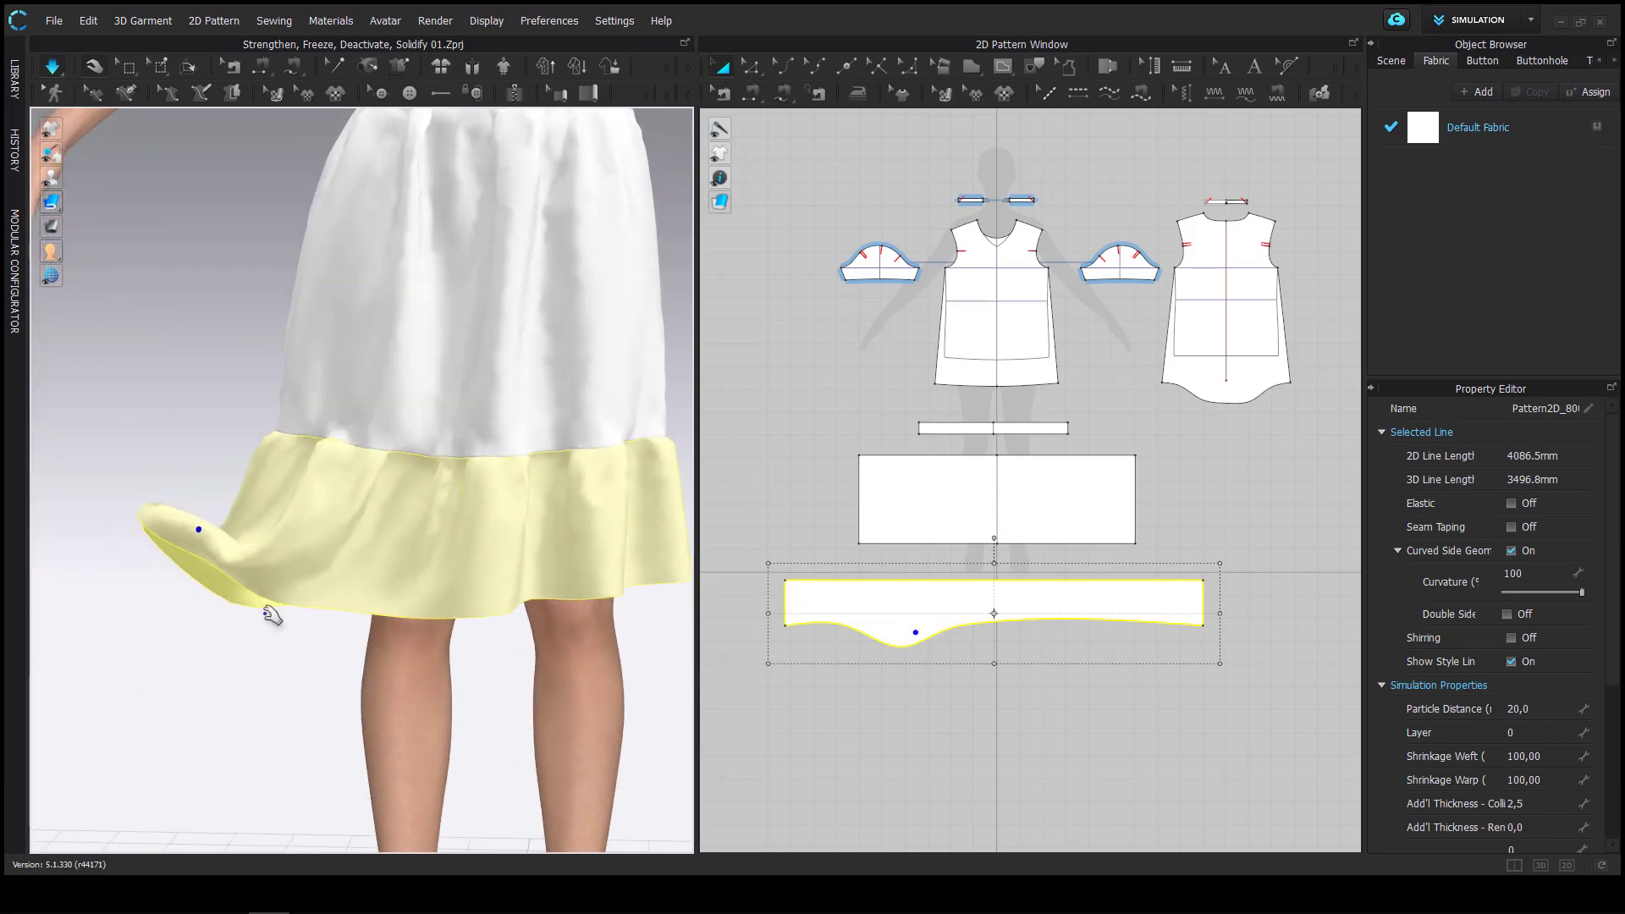
pyautogui.moveTo(266, 613); pyautogui.dragTo(378, 625, button='right')
pyautogui.moveTo(225, 557); pyautogui.dragTo(296, 564)
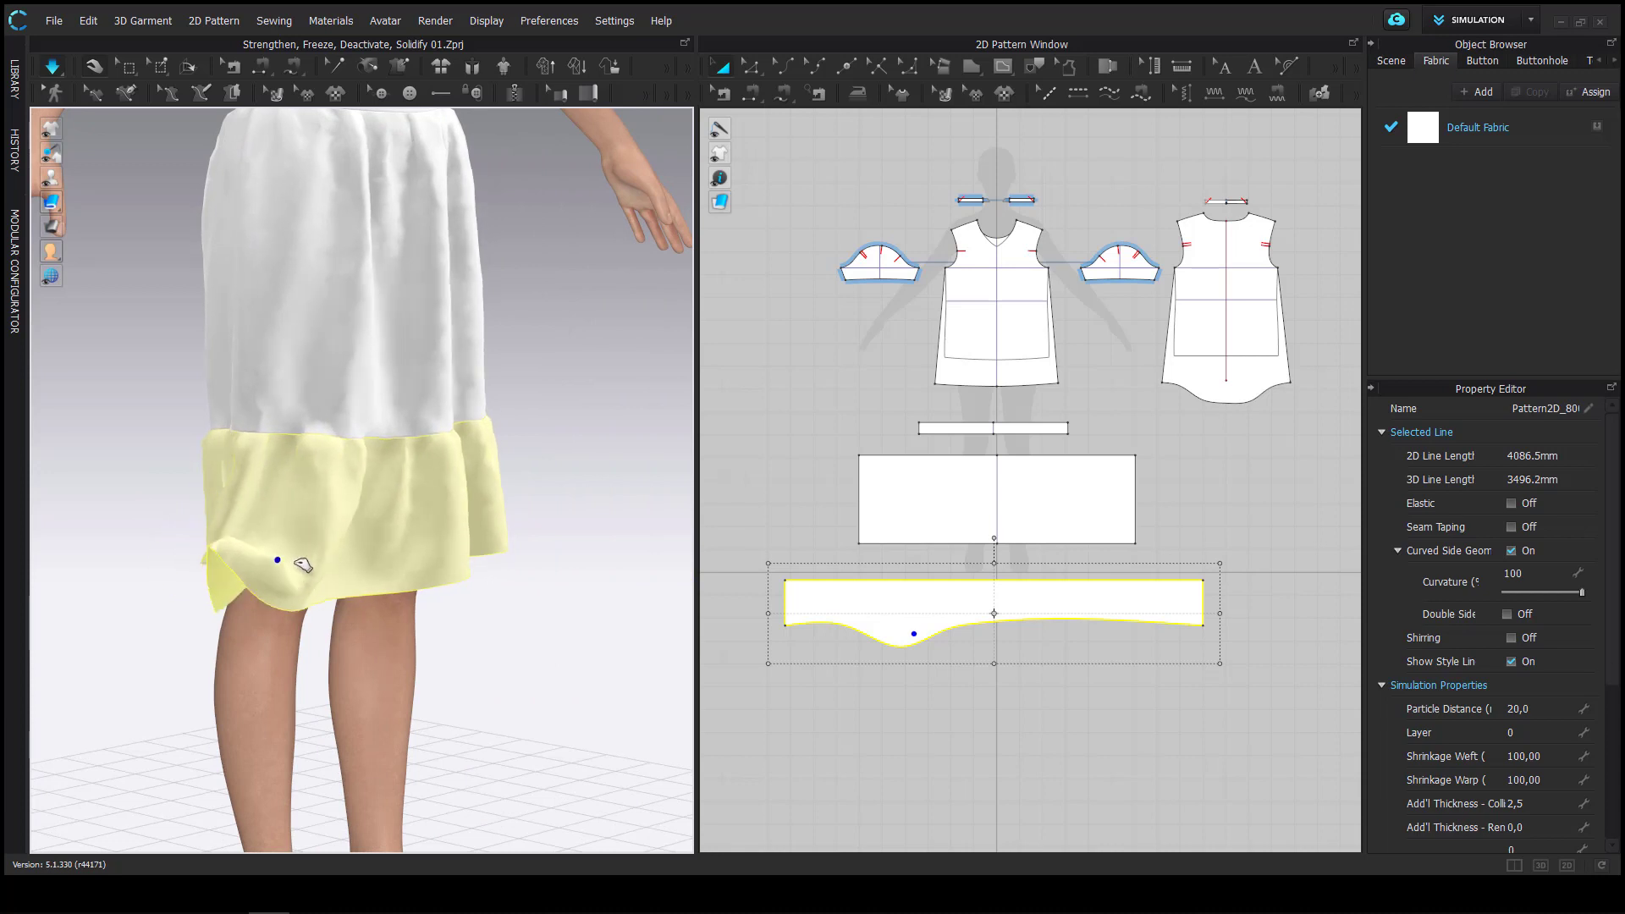
pyautogui.click(415, 680)
pyautogui.moveTo(421, 737); pyautogui.dragTo(329, 730, button='right')
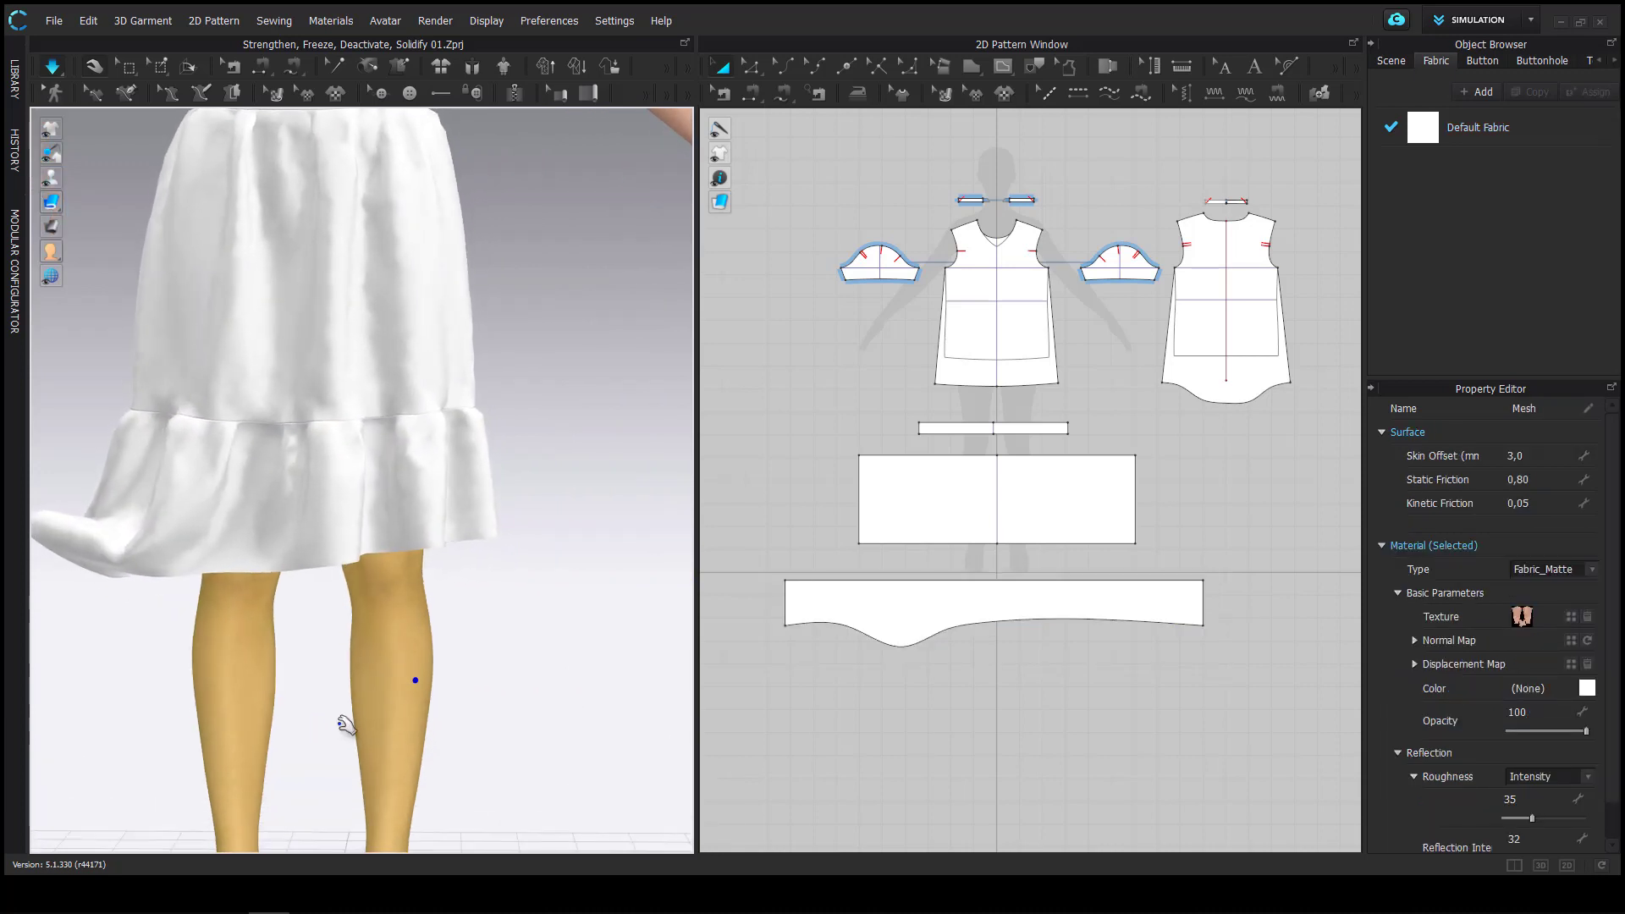
pyautogui.scroll(-5, 343, 720)
pyautogui.click(360, 701)
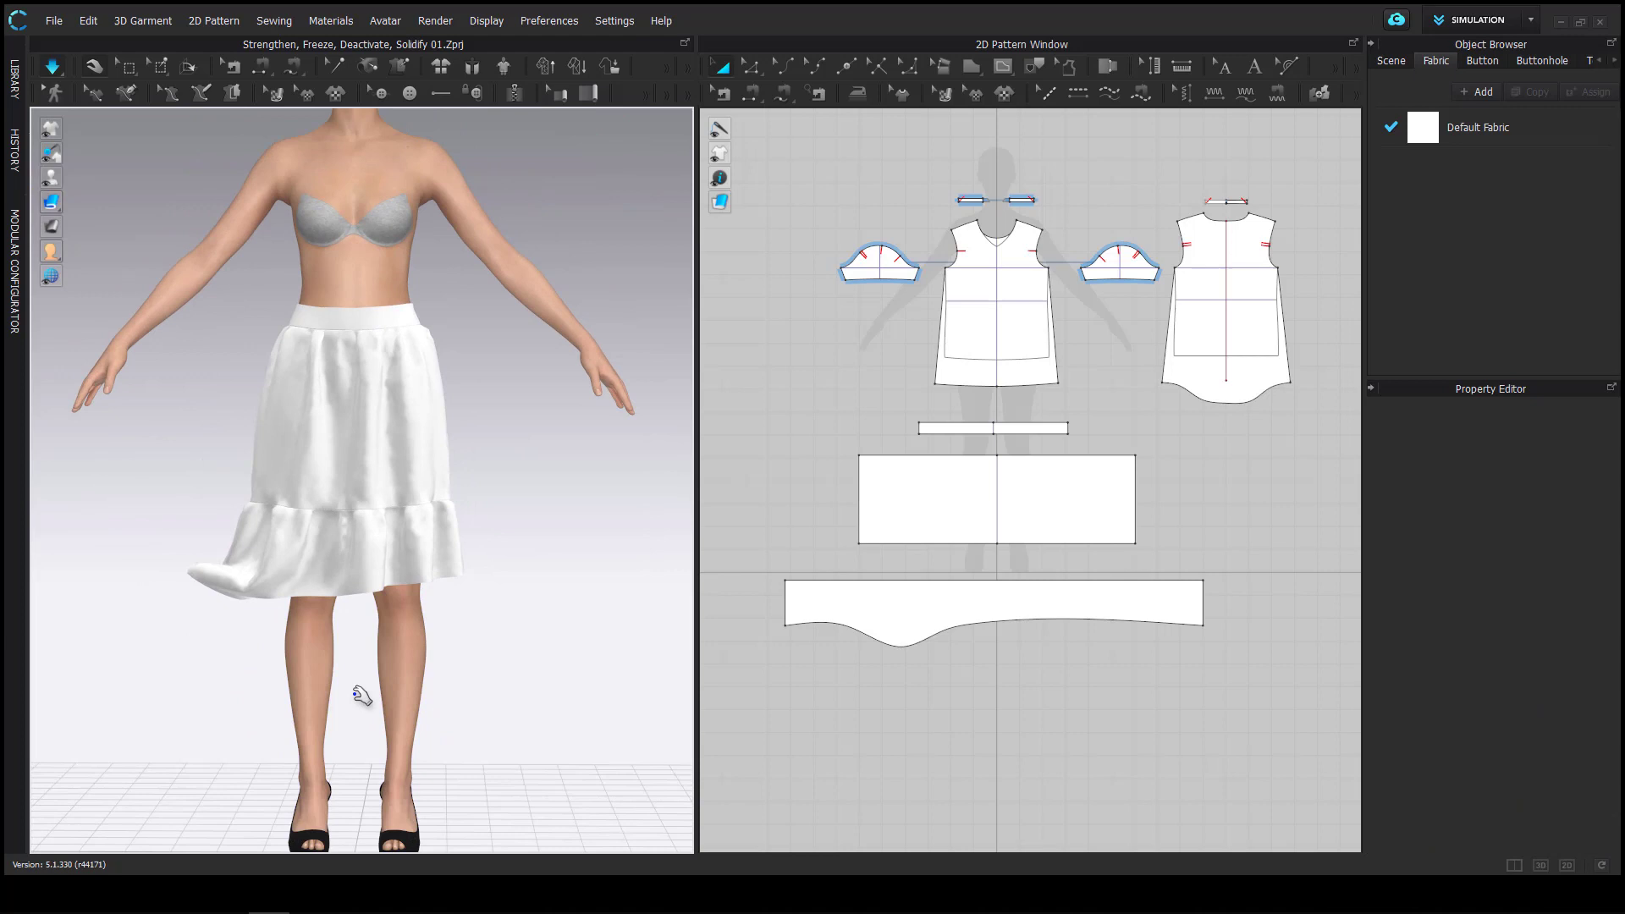
pyautogui.moveTo(330, 715)
pyautogui.mouseDown(button='right')
pyautogui.moveTo(225, 715)
pyautogui.moveTo(318, 714)
pyautogui.mouseUp(button='right')
pyautogui.scroll(-3, 467, 485)
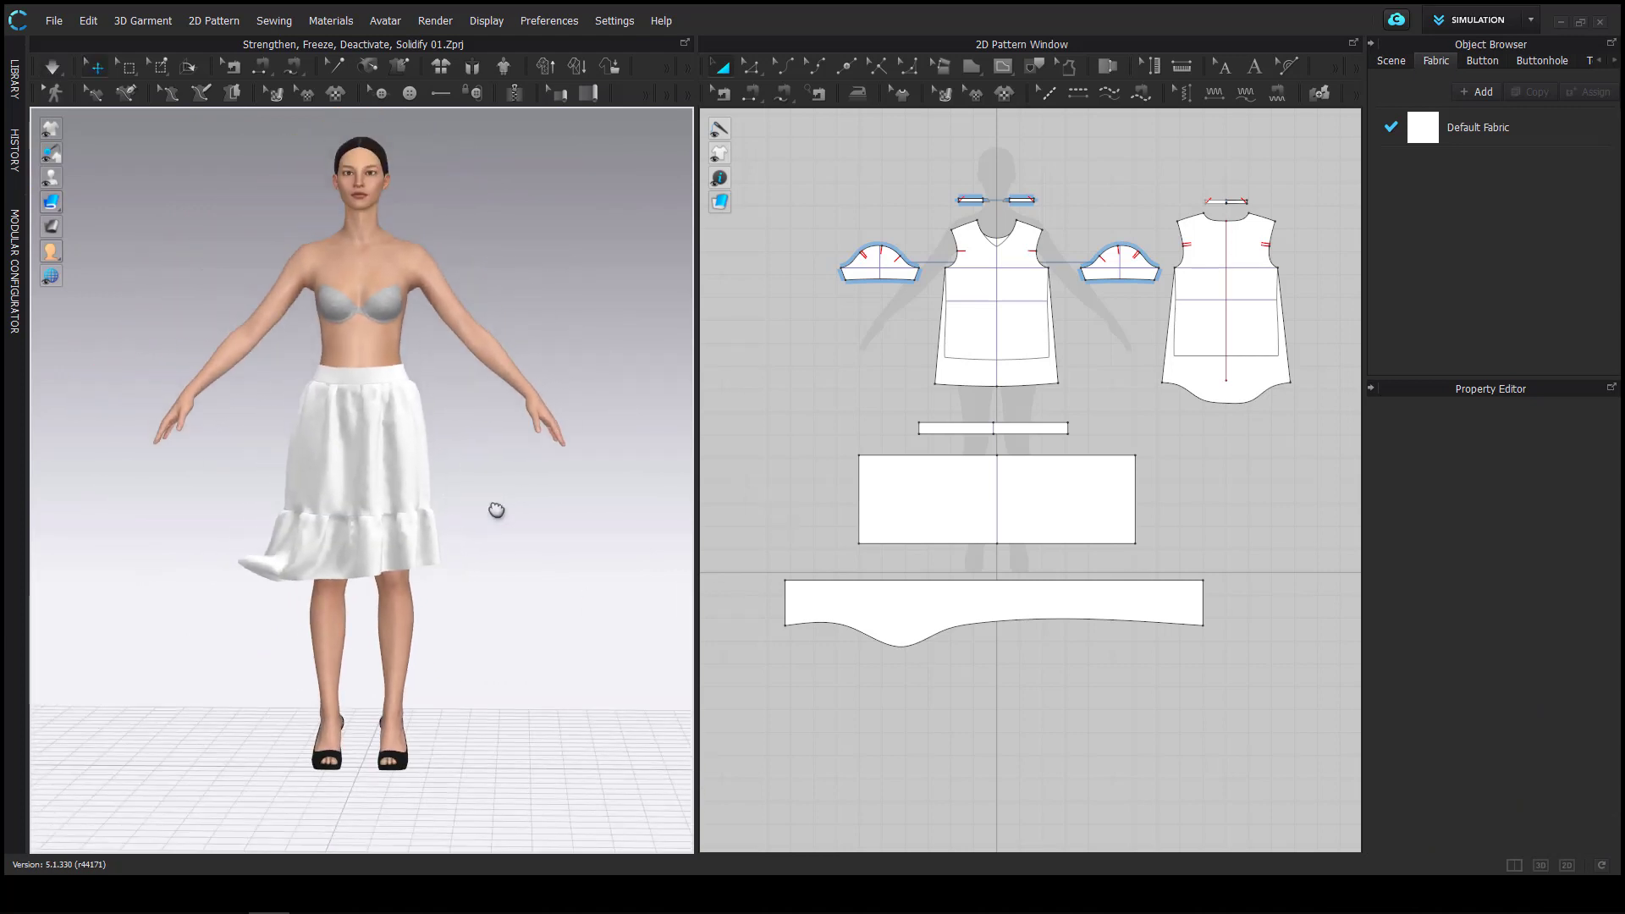
# Select the shirt's body, sleeve and collar patterns and show them in 3D on the avatar
pyautogui.moveTo(814, 149); pyautogui.dragTo(1122, 375)
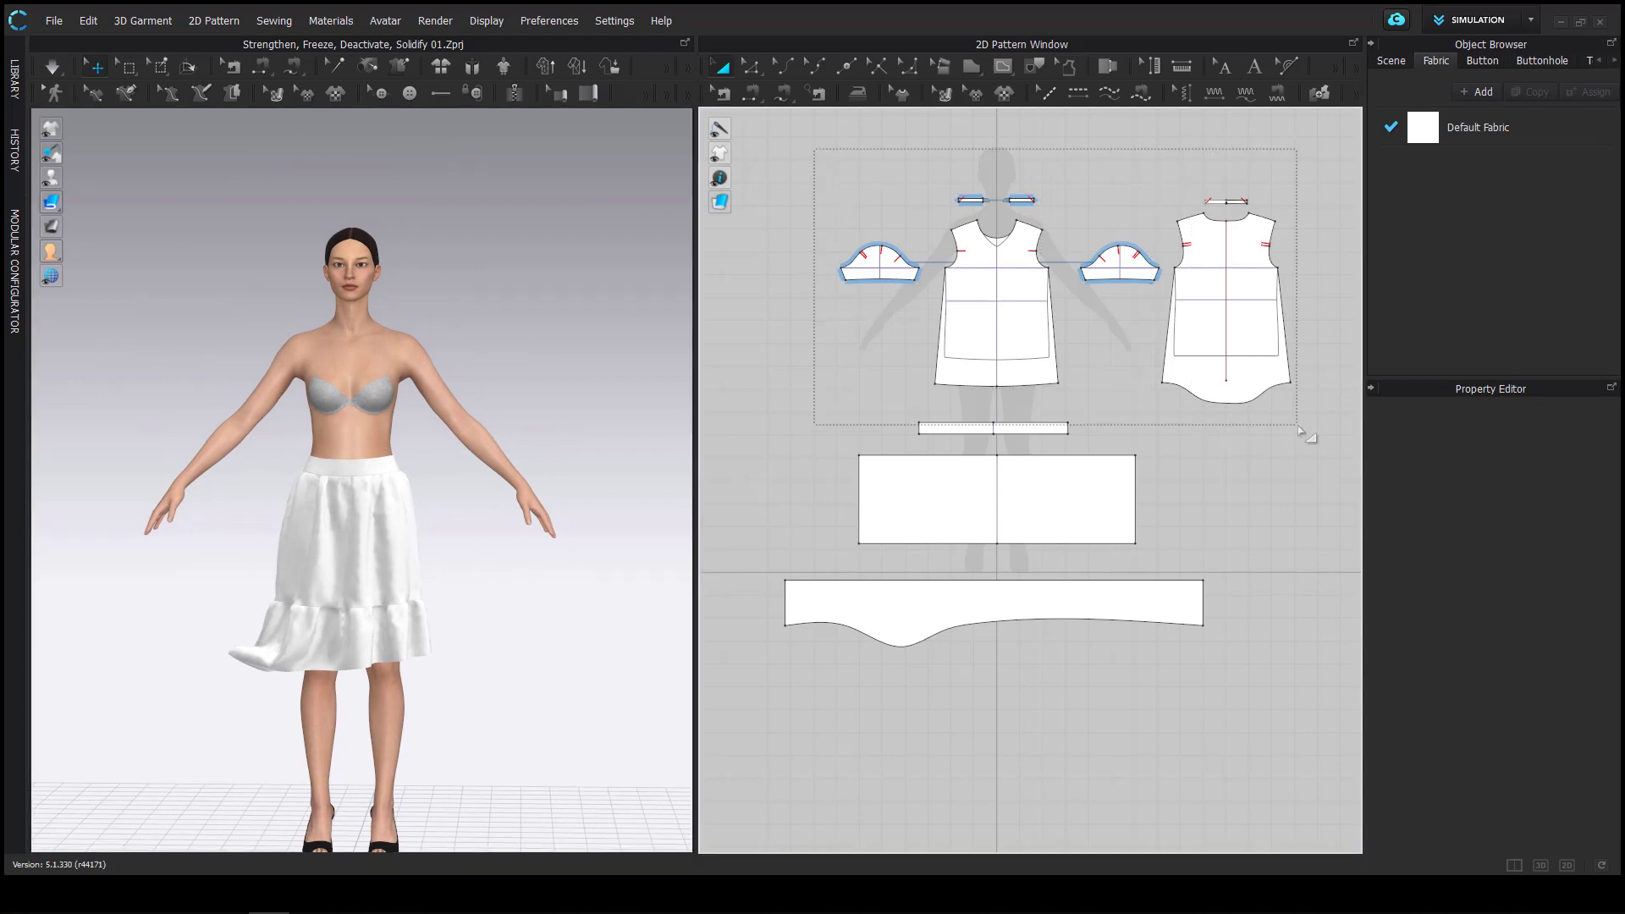
pyautogui.moveTo(1302, 432); pyautogui.dragTo(1308, 428)
pyautogui.rightClick(359, 353)
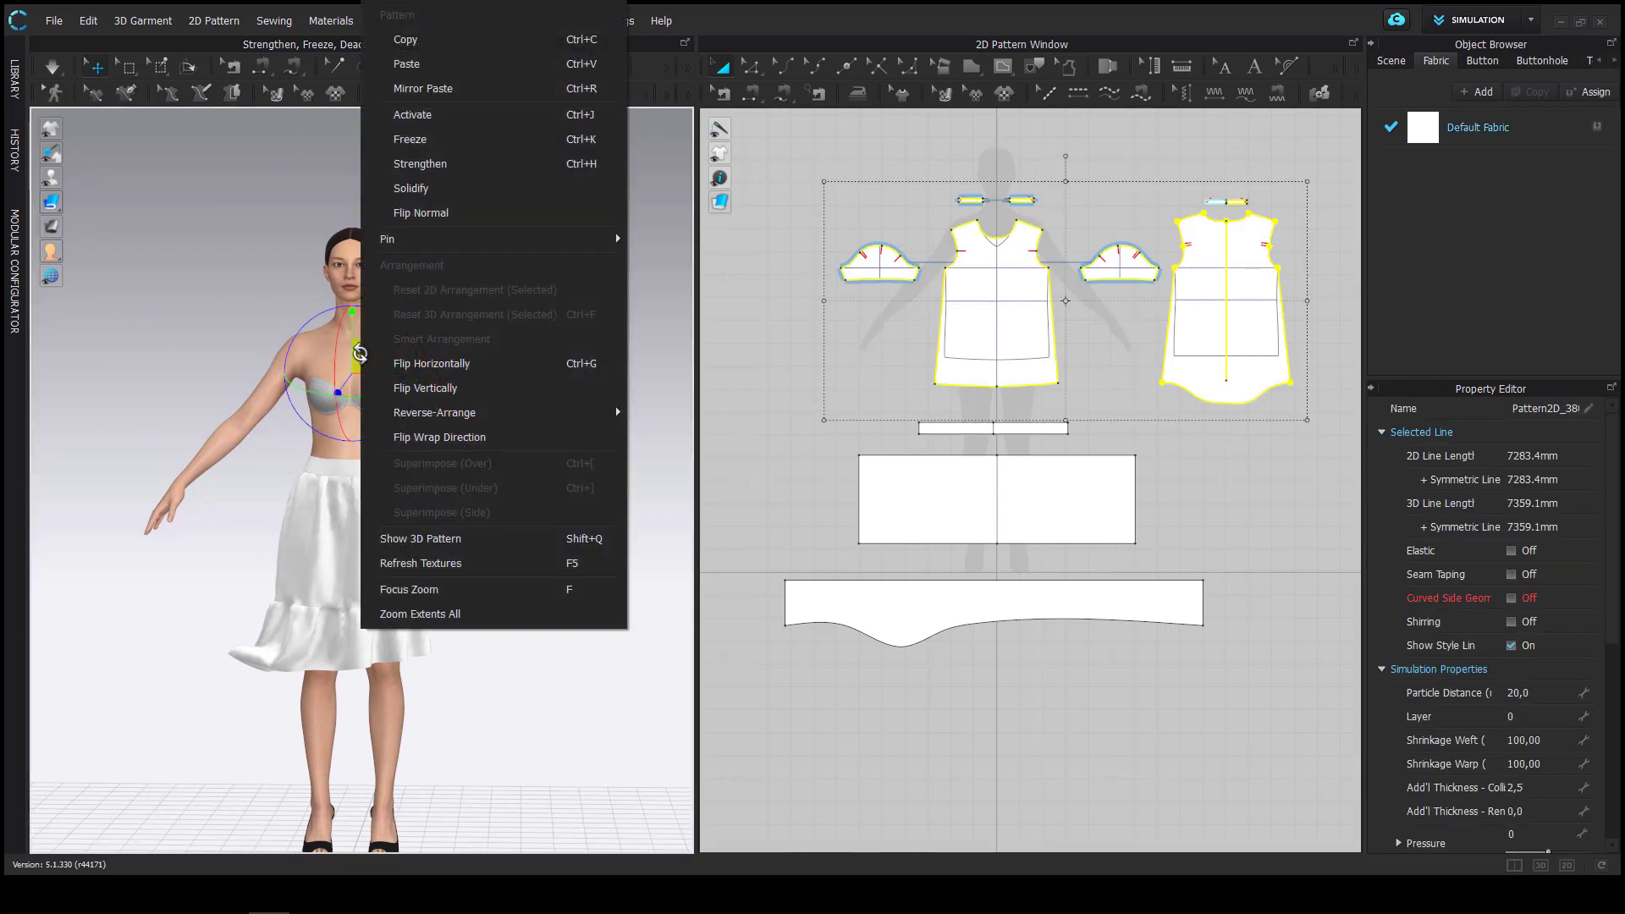
pyautogui.click(434, 540)
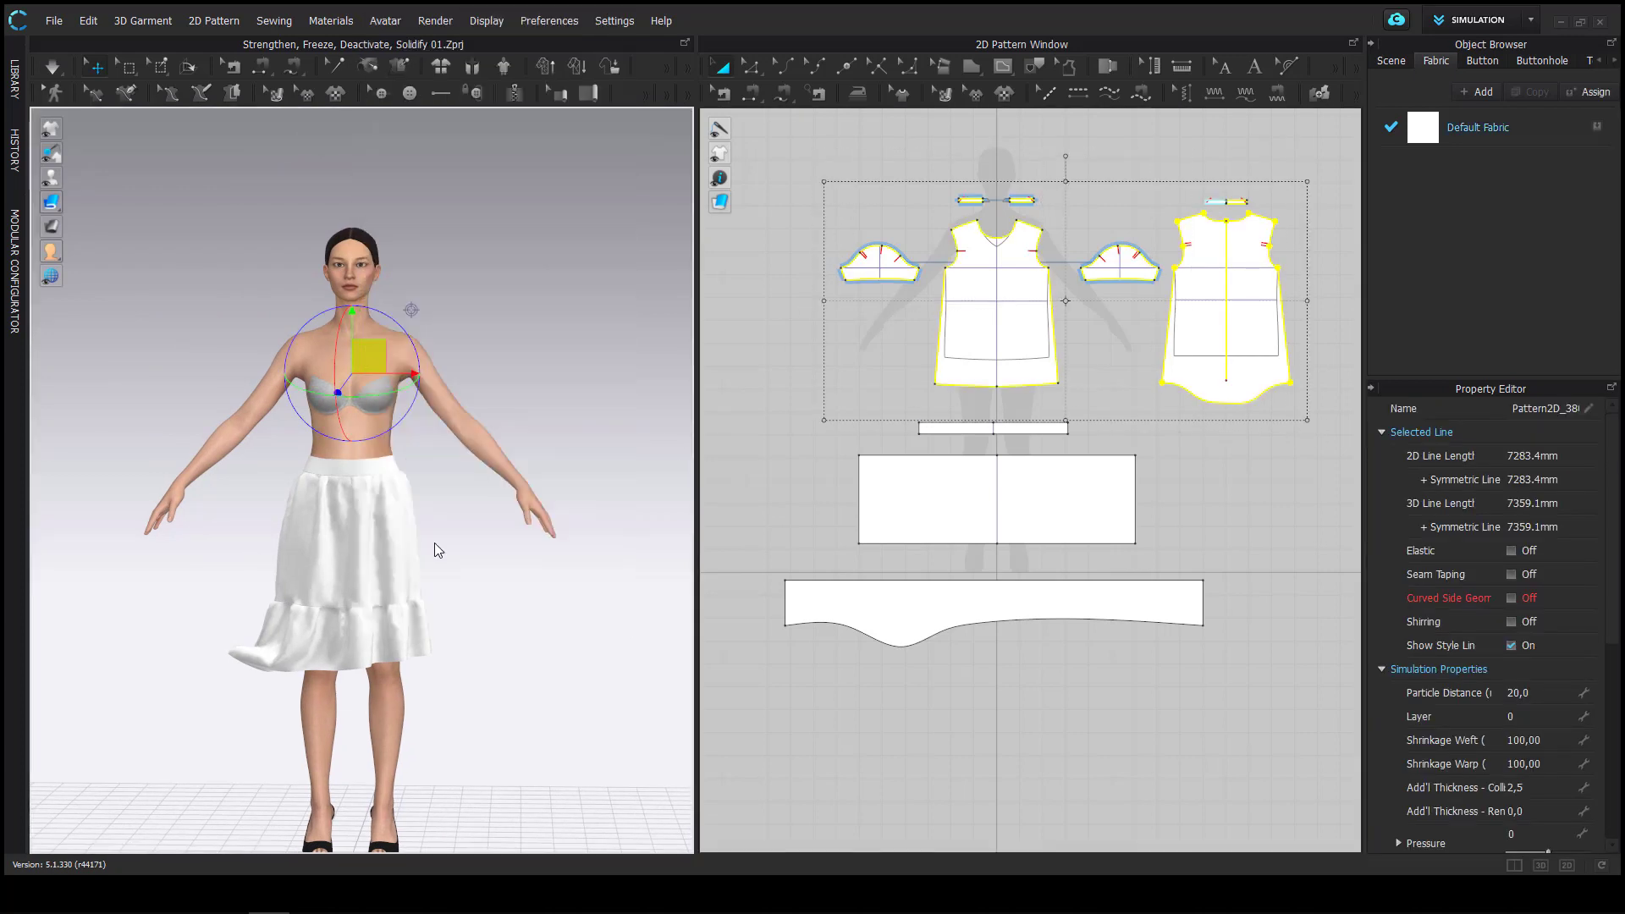
pyautogui.click(495, 586)
pyautogui.moveTo(495, 586); pyautogui.dragTo(424, 571, button='right')
# Simulate the garment with the shirt still deactivated to see how it overlaps the skirt, and stop the simulation
pyautogui.press('space')
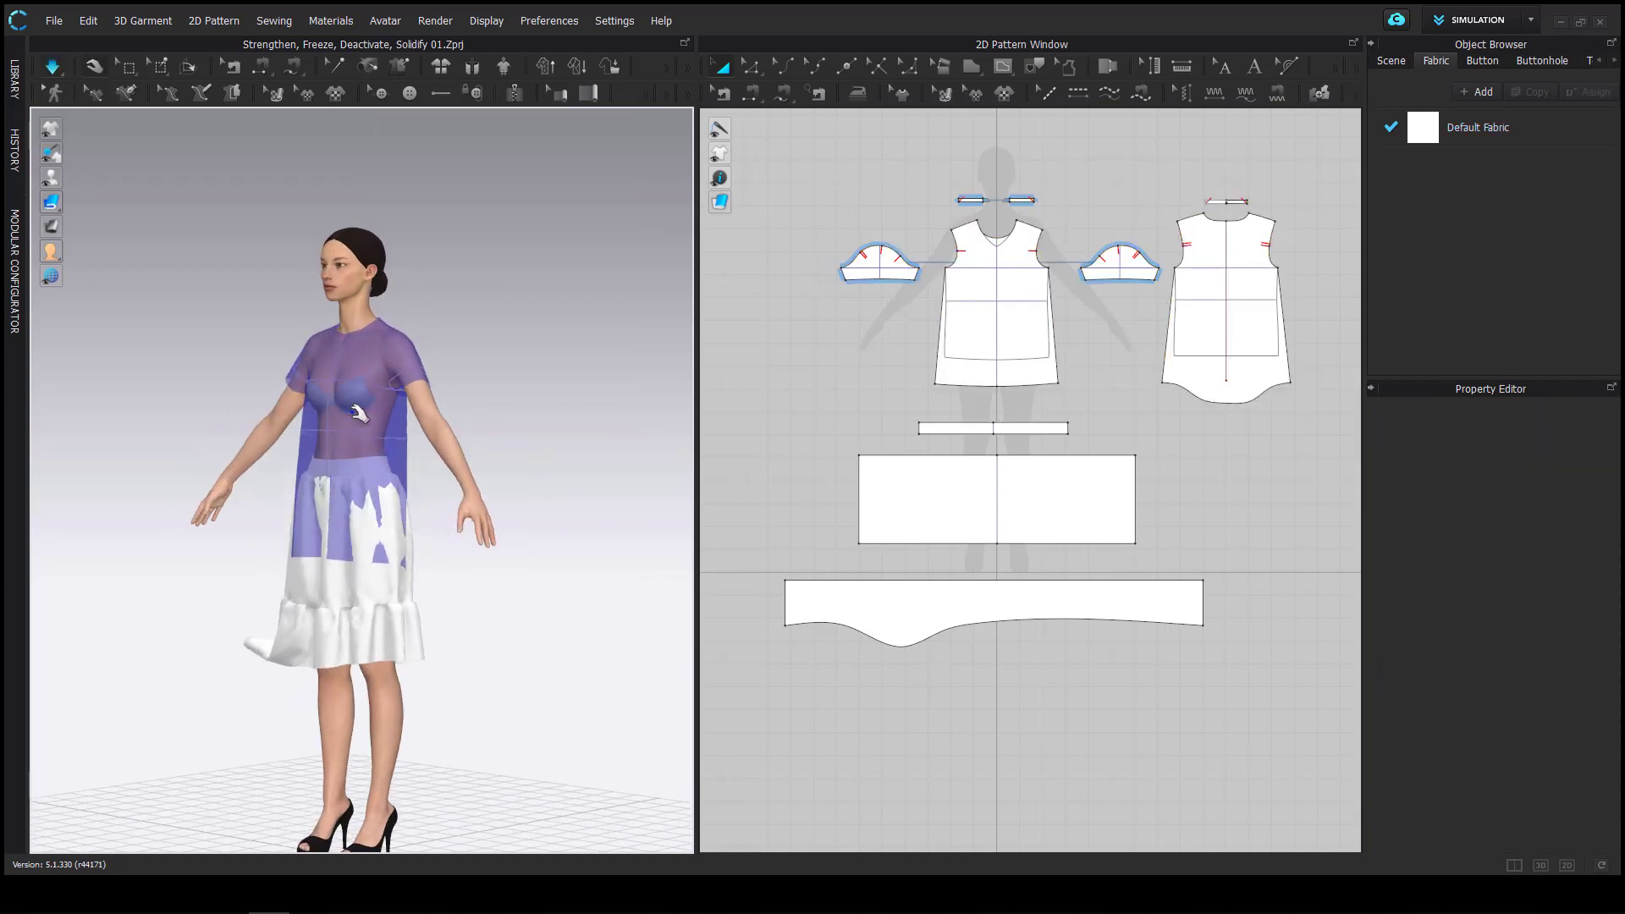
pyautogui.scroll(3, 359, 412)
pyautogui.click(383, 440)
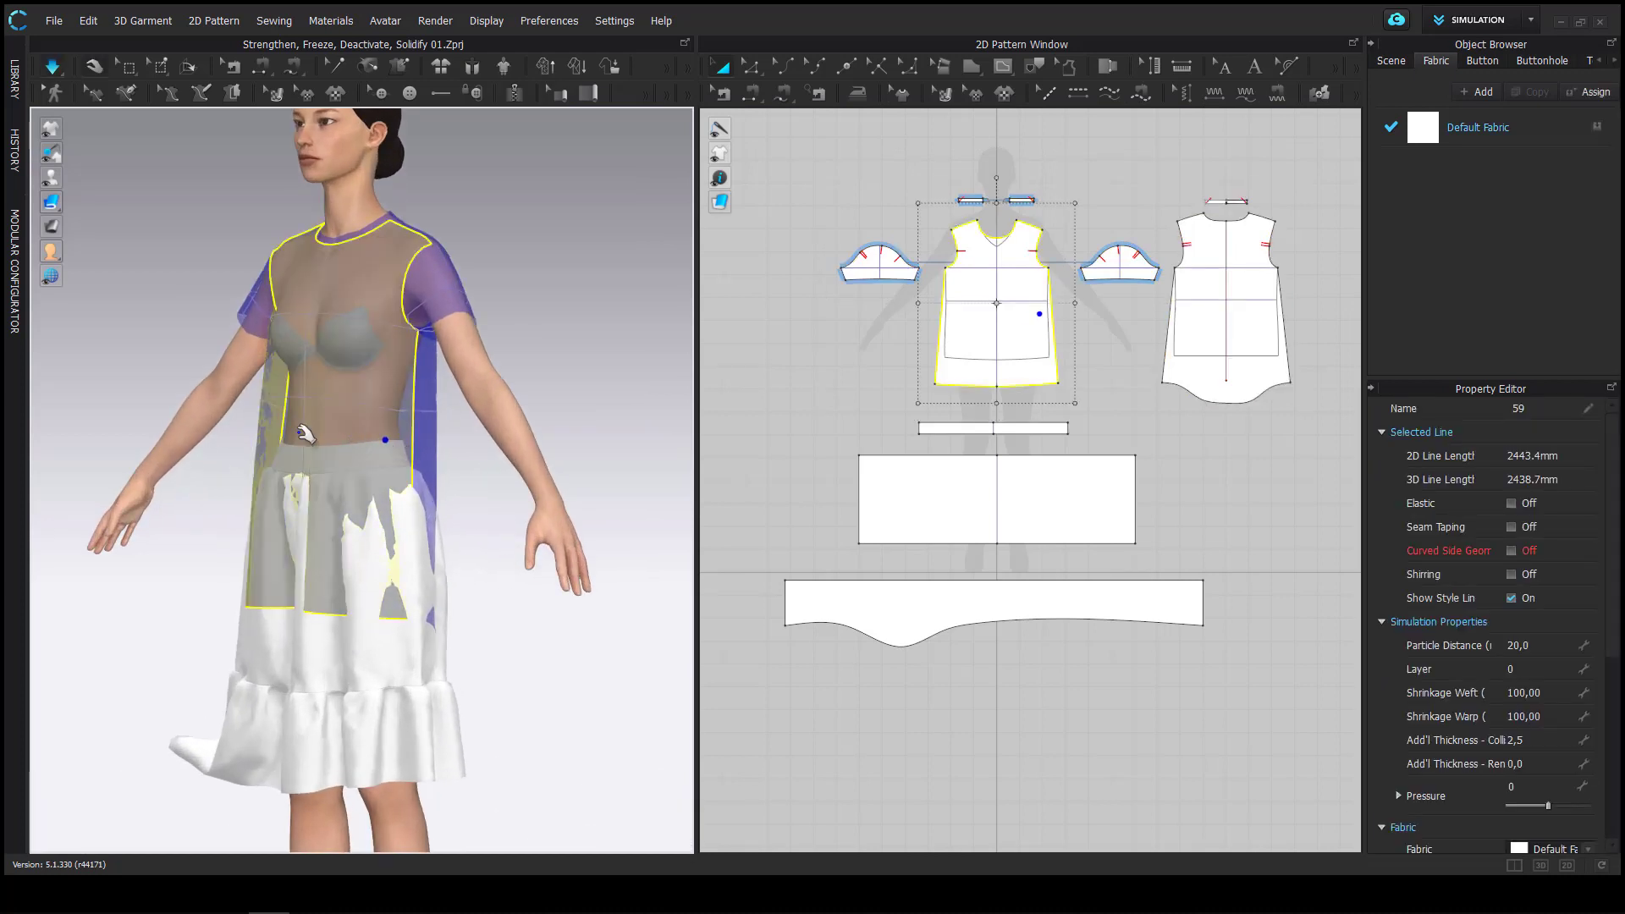
pyautogui.click(499, 562)
pyautogui.moveTo(421, 628); pyautogui.dragTo(498, 631, button='right')
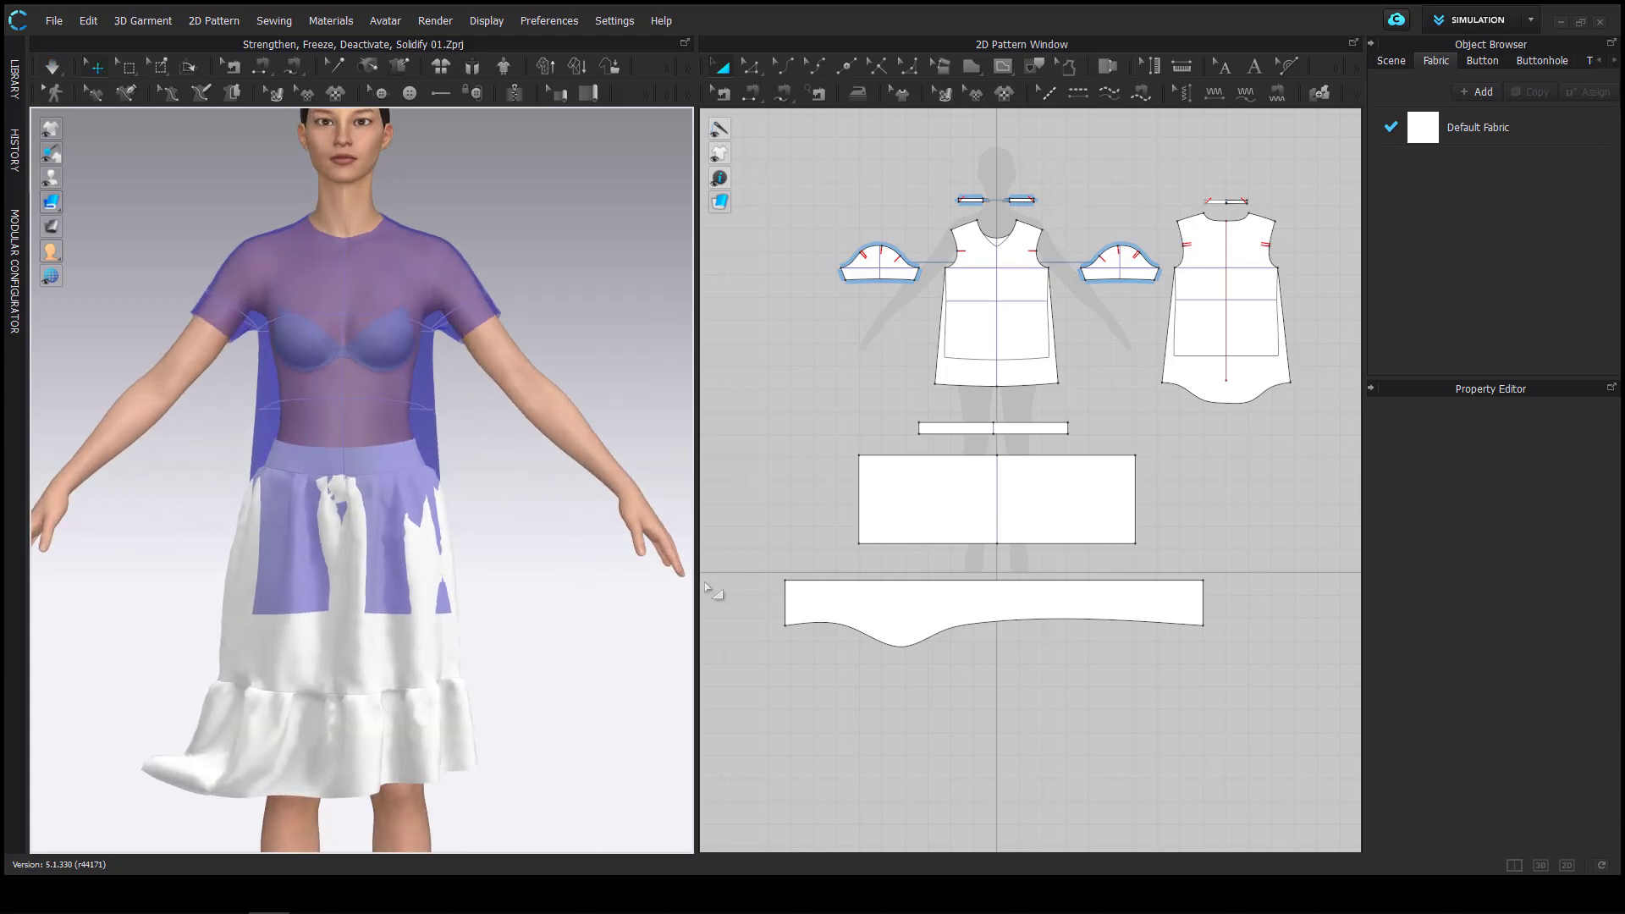
# Freeze the skirt's waistband, main panel and ruffle patterns
pyautogui.moveTo(766, 413); pyautogui.dragTo(1136, 697)
pyautogui.scroll(-2, 489, 634)
pyautogui.rightClick(392, 624)
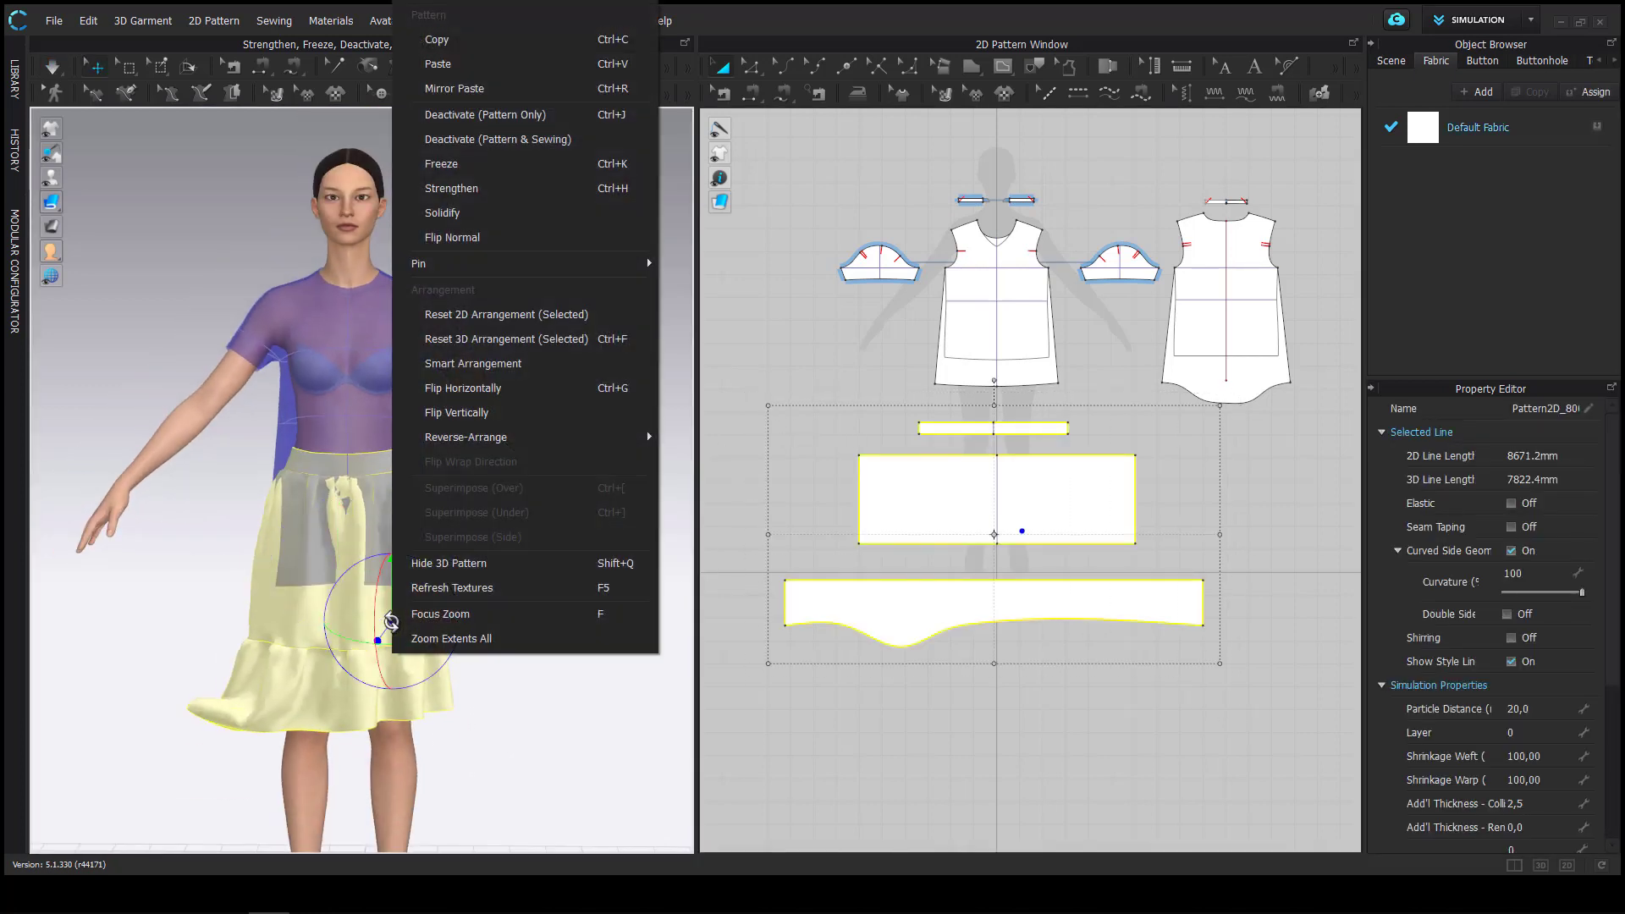
pyautogui.click(428, 160)
pyautogui.click(525, 654)
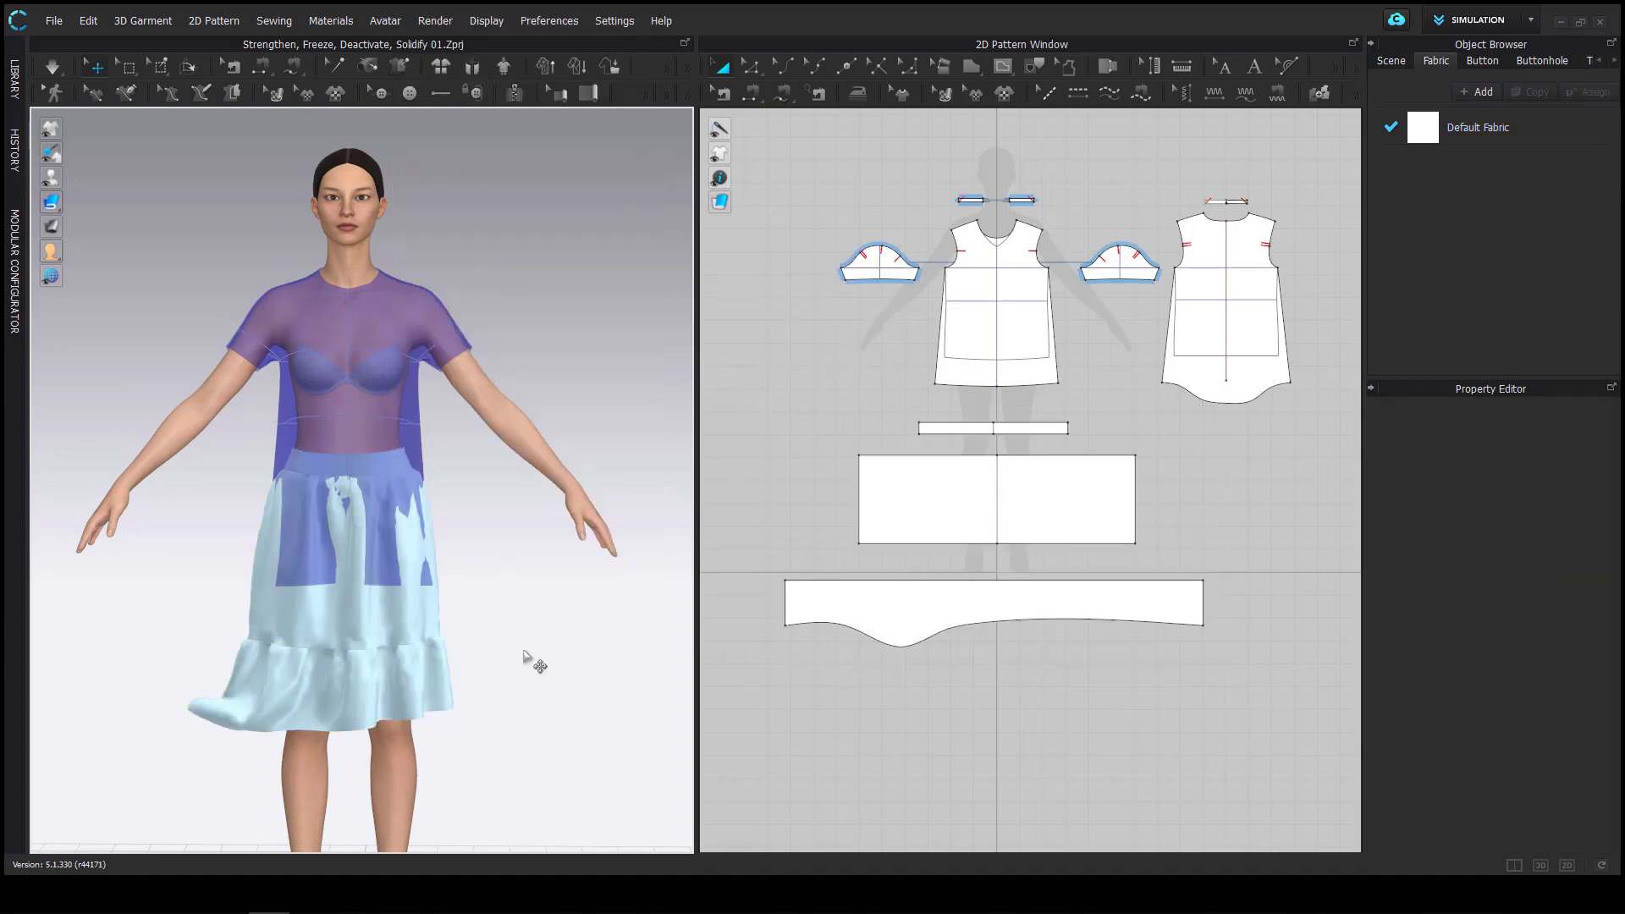
pyautogui.moveTo(525, 633)
pyautogui.mouseDown(button='right')
pyautogui.moveTo(381, 653)
pyautogui.moveTo(433, 654)
pyautogui.moveTo(513, 617)
pyautogui.mouseUp(button='right')
# Activate all the shirt patterns over the frozen skirt
pyautogui.moveTo(814, 150); pyautogui.dragTo(930, 230)
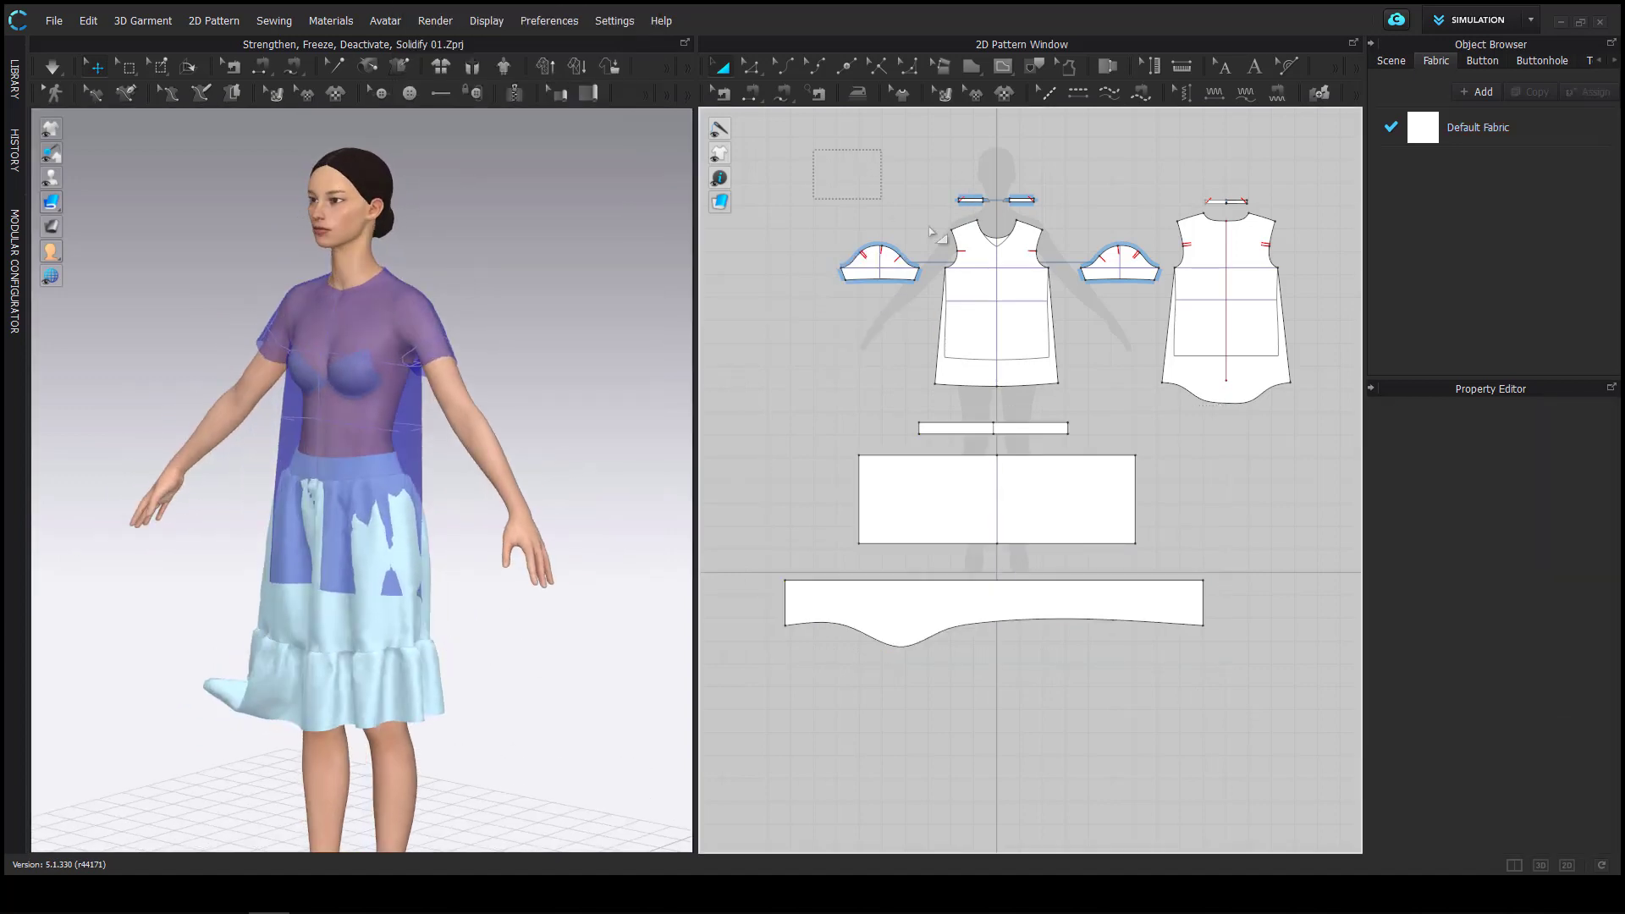
pyautogui.moveTo(1312, 423); pyautogui.dragTo(1313, 425)
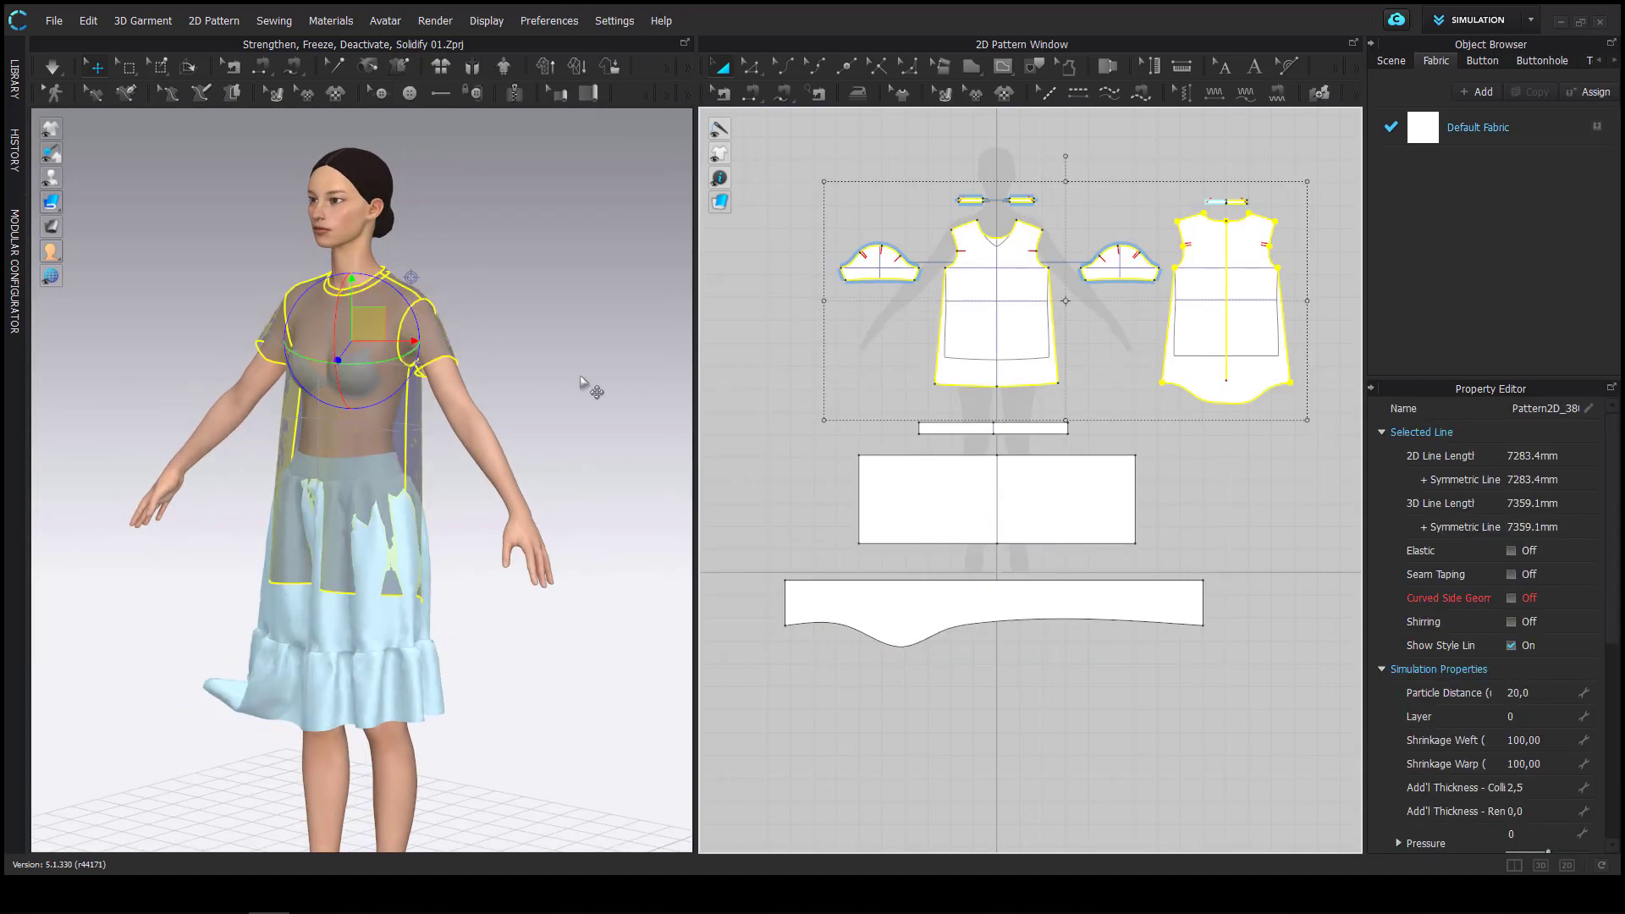
pyautogui.rightClick(373, 323)
pyautogui.click(449, 121)
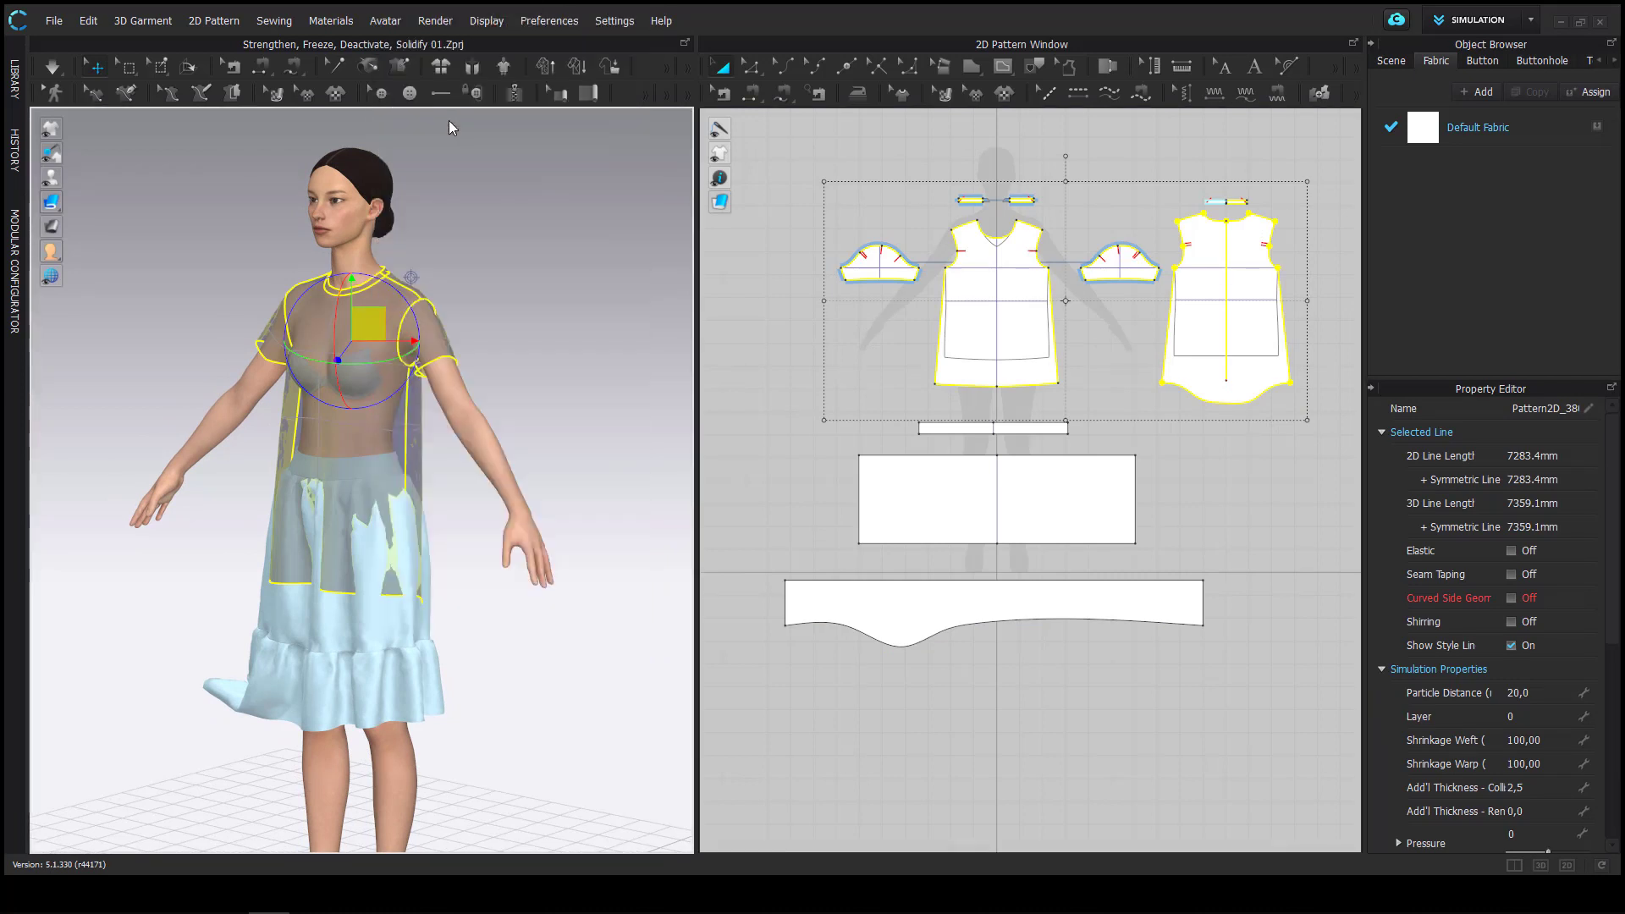
pyautogui.click(546, 628)
pyautogui.moveTo(446, 573); pyautogui.dragTo(307, 451, button='right')
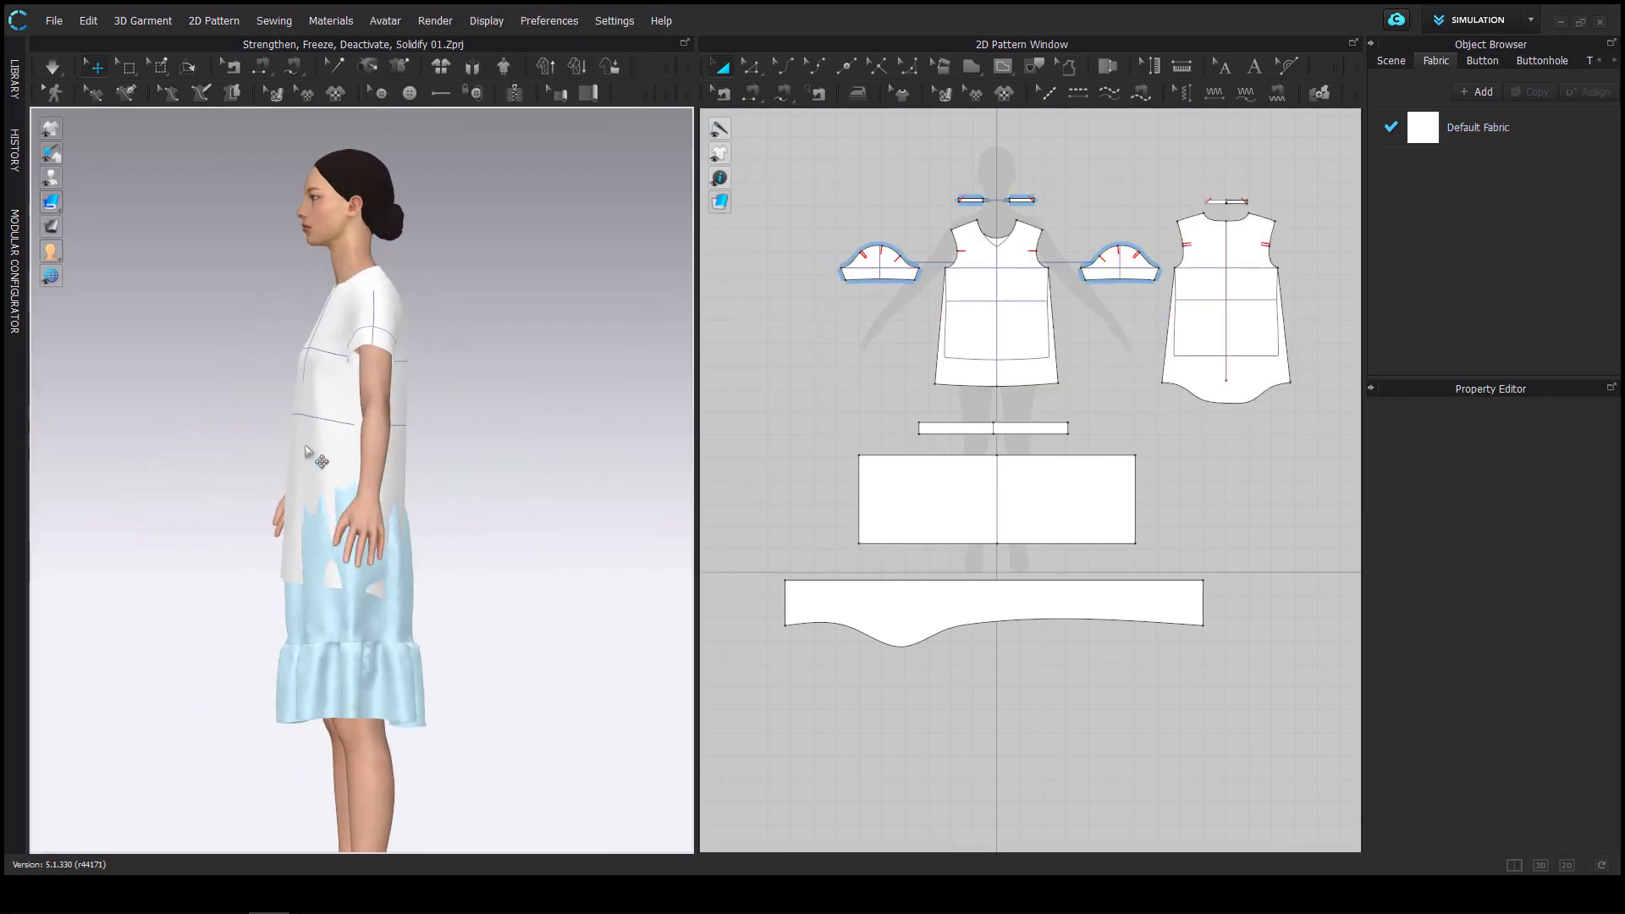
# Simulate the activated shirt so it drapes over the frozen skirt, and inspect the layering
pyautogui.click(307, 451)
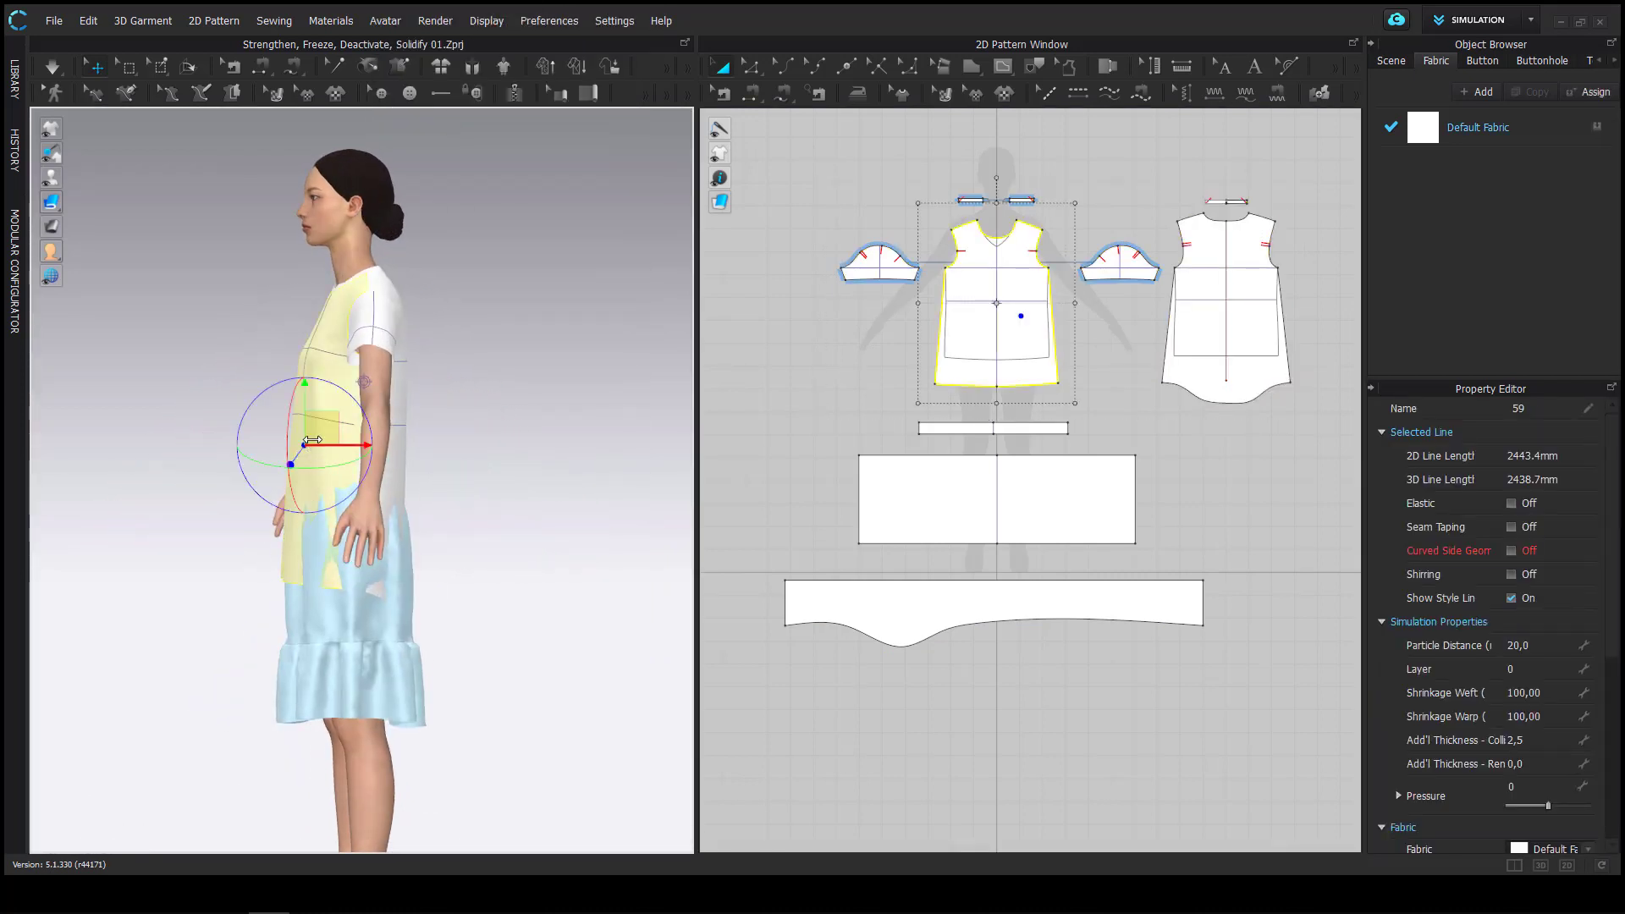
pyautogui.click(402, 428)
pyautogui.moveTo(279, 583); pyautogui.dragTo(439, 570, button='right')
pyautogui.press('space')
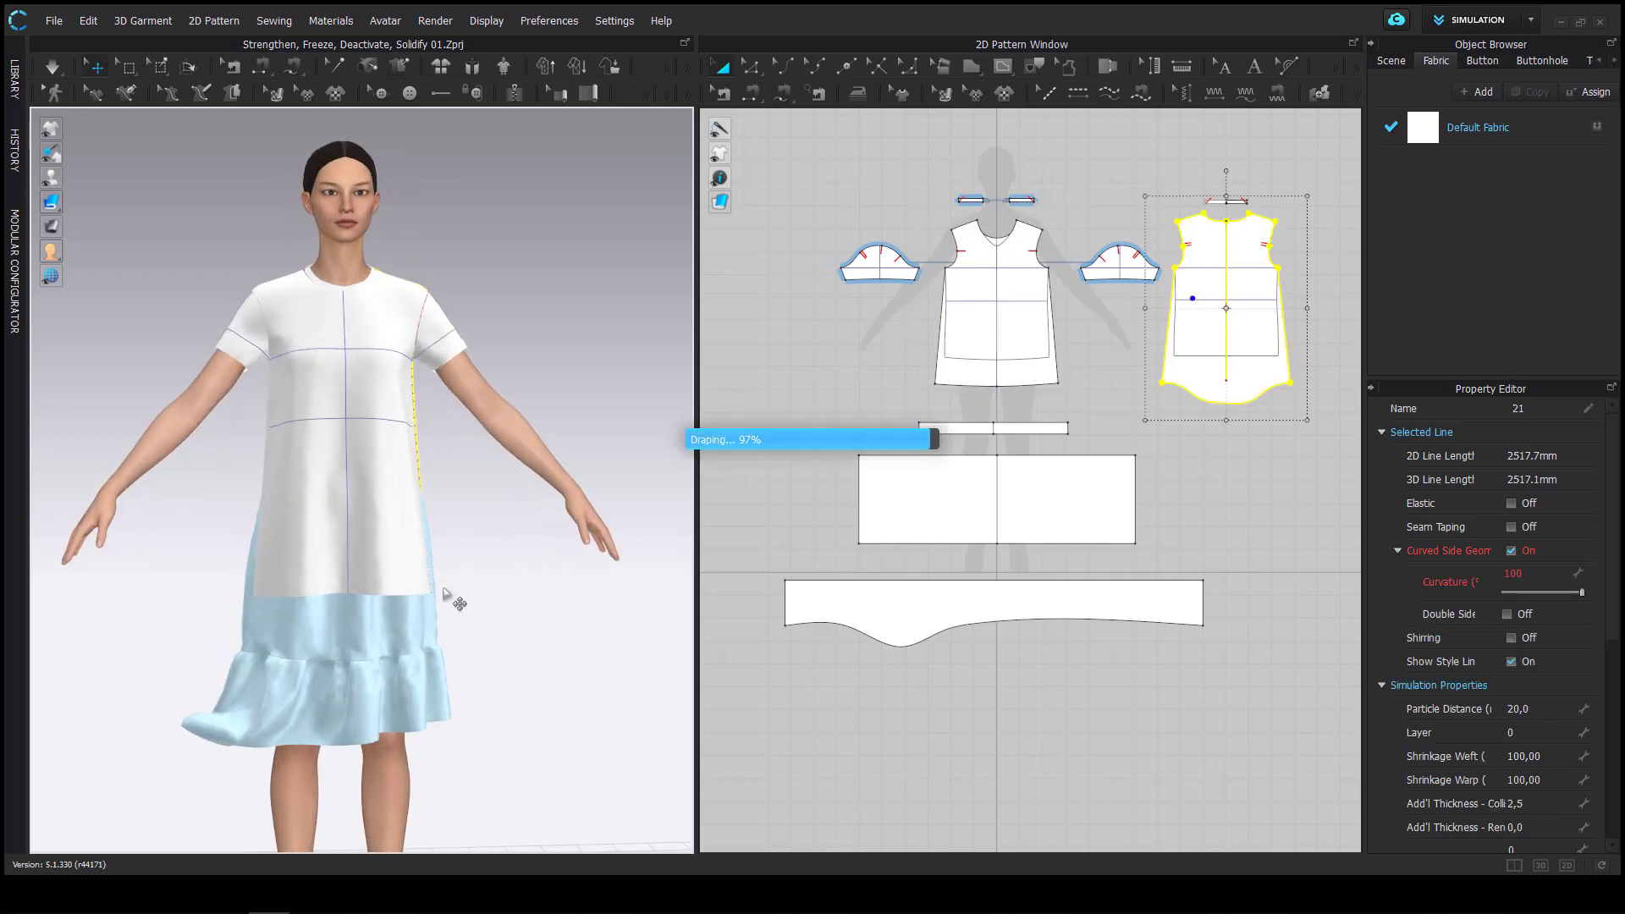
pyautogui.moveTo(248, 633); pyautogui.dragTo(305, 623, button='right')
pyautogui.scroll(5, 305, 624)
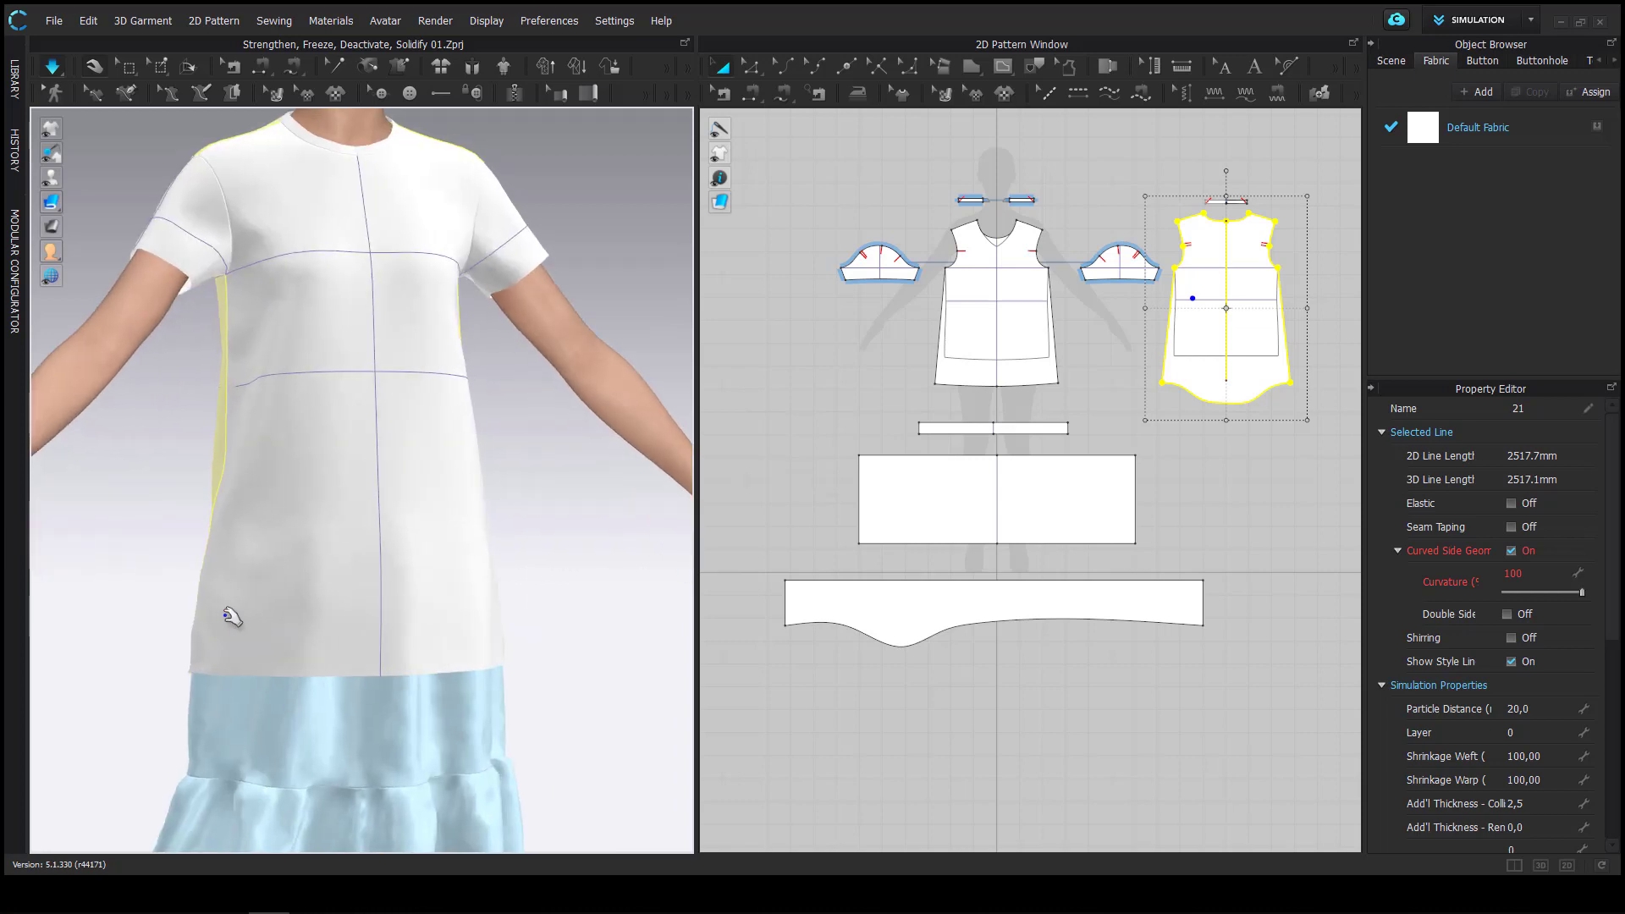
pyautogui.click(222, 636)
pyautogui.scroll(-5, 313, 696)
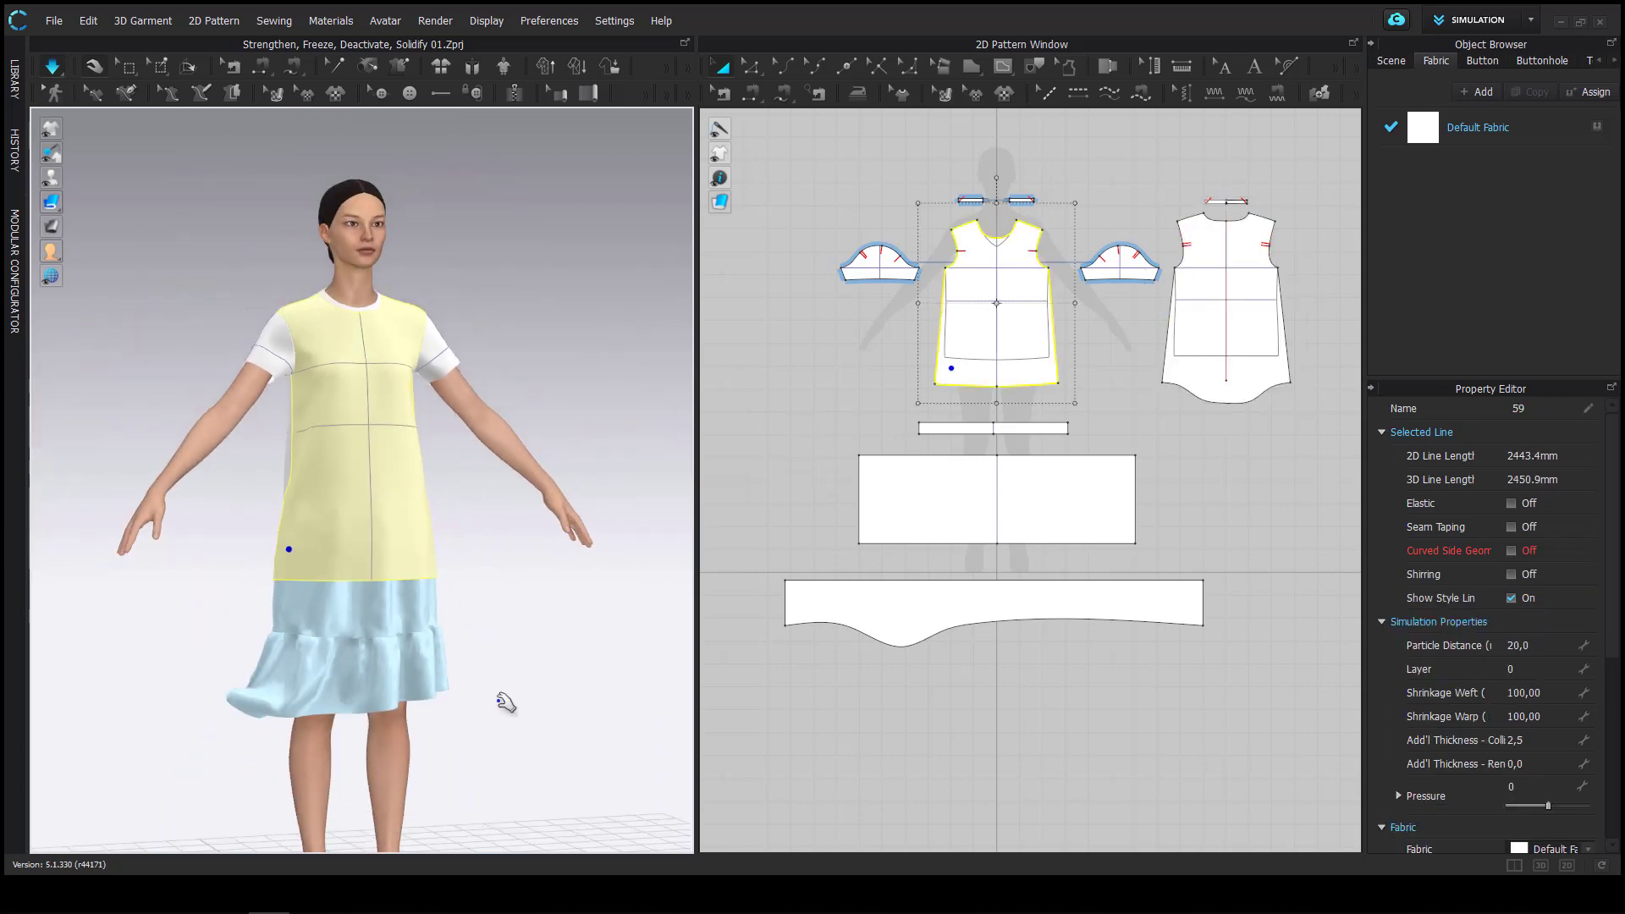
# Unfreeze the waistband, main panel and ruffle patterns of the skirt
pyautogui.moveTo(744, 408); pyautogui.dragTo(1229, 724)
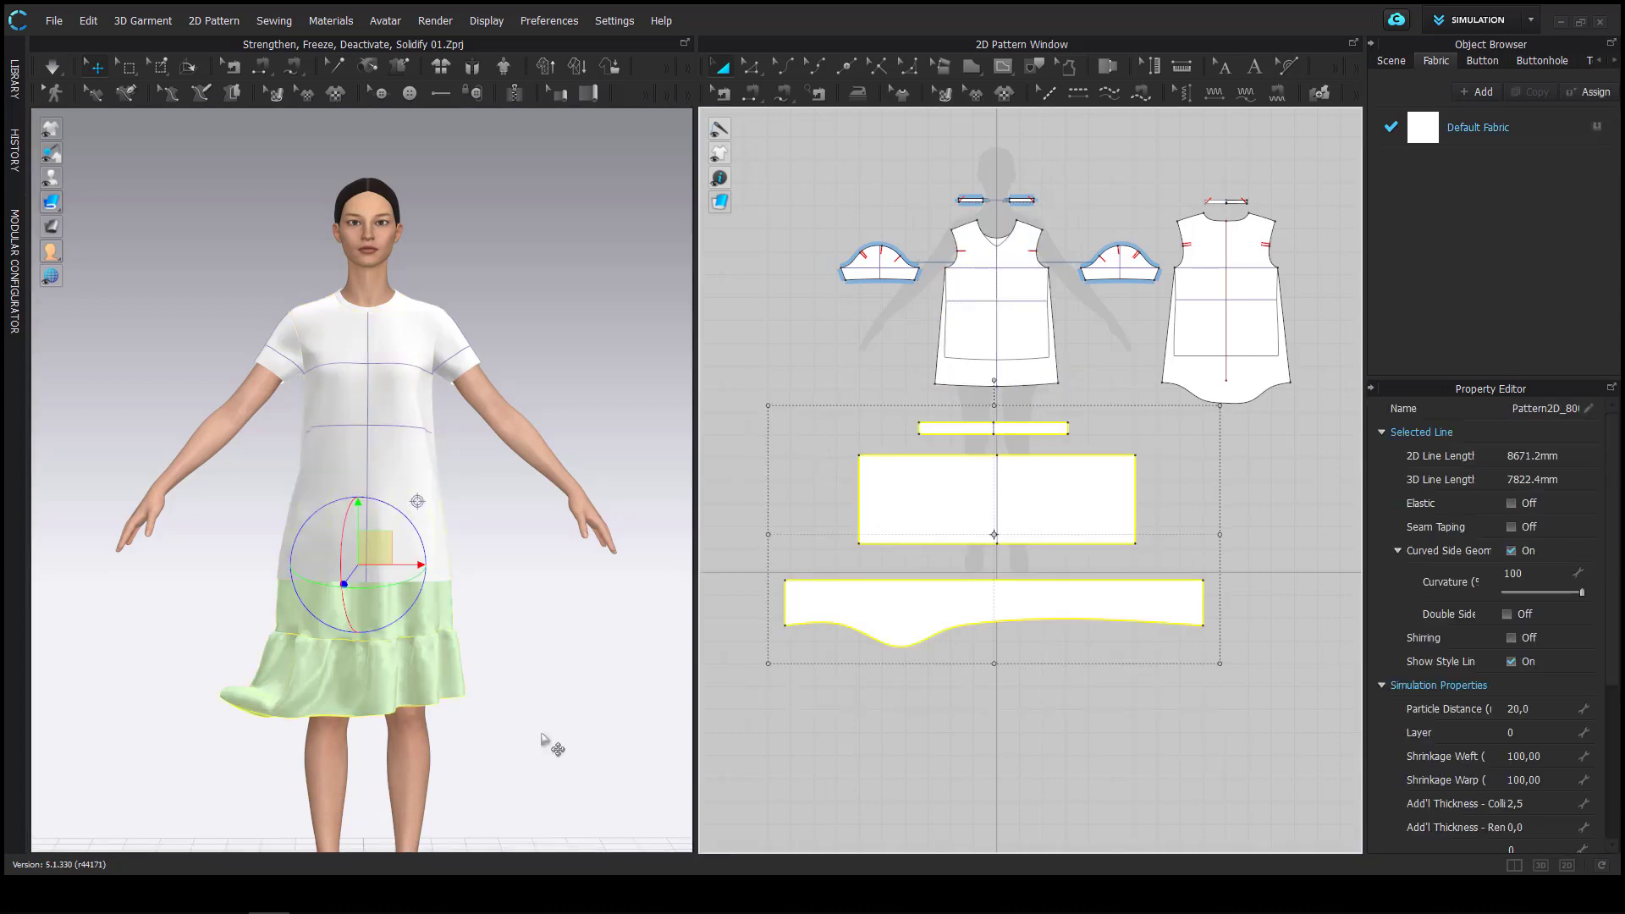
pyautogui.rightClick(376, 564)
pyautogui.click(474, 120)
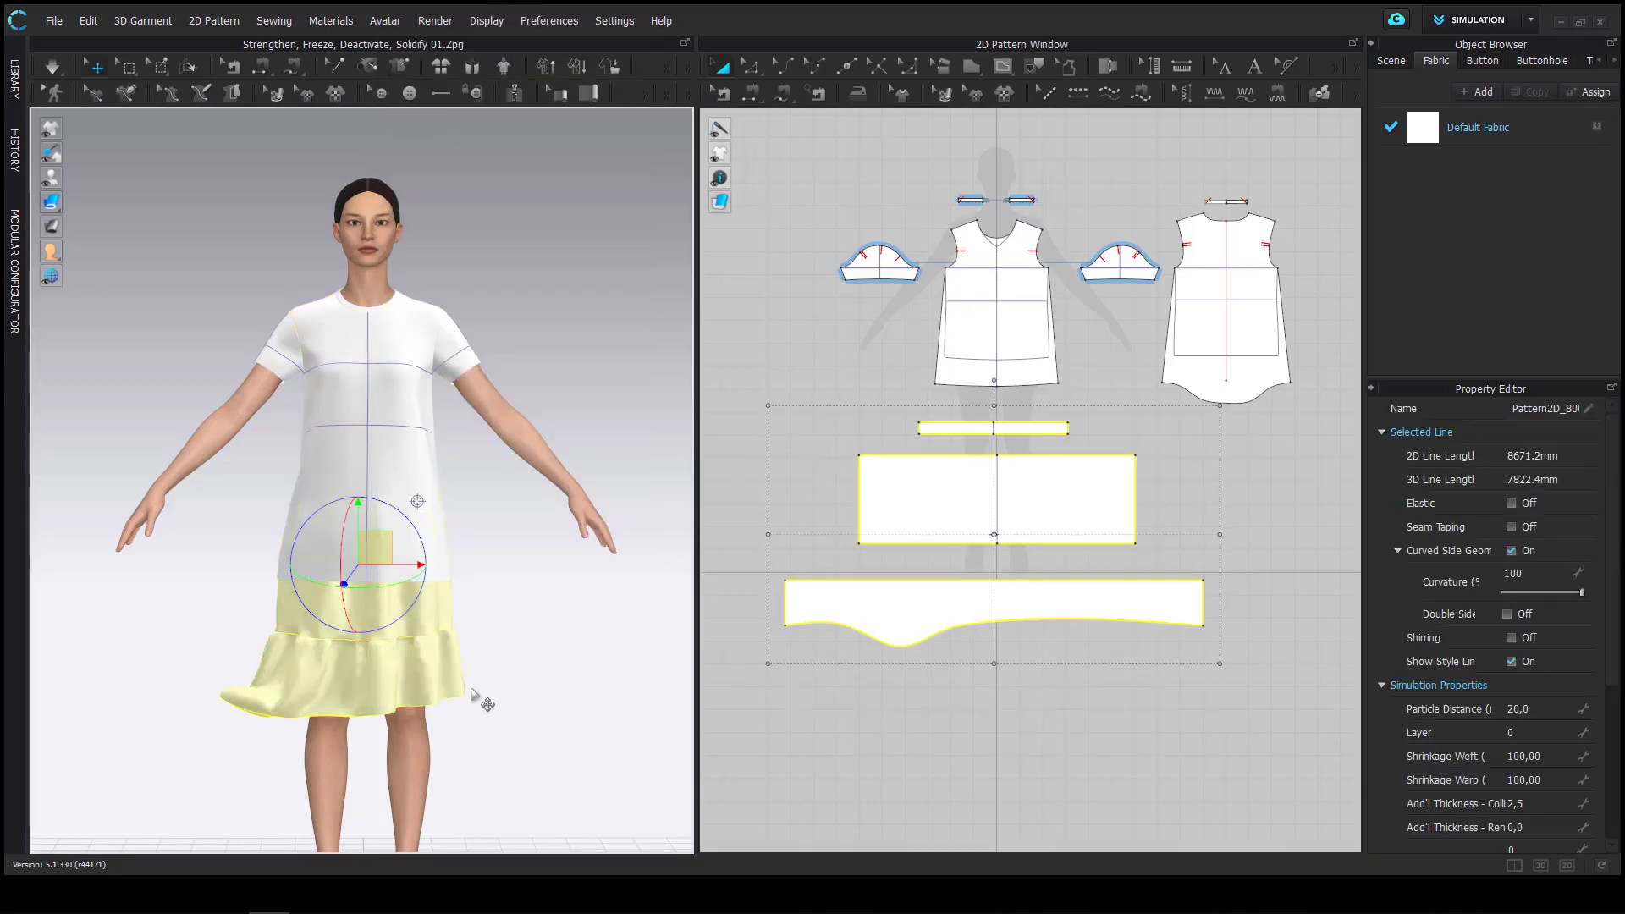
# Deactivate the skirt patterns together with their sewing, and simulate the shirt to see it ignore the skirt
pyautogui.moveTo(474, 696); pyautogui.dragTo(462, 792, button='right')
pyautogui.rightClick(374, 560)
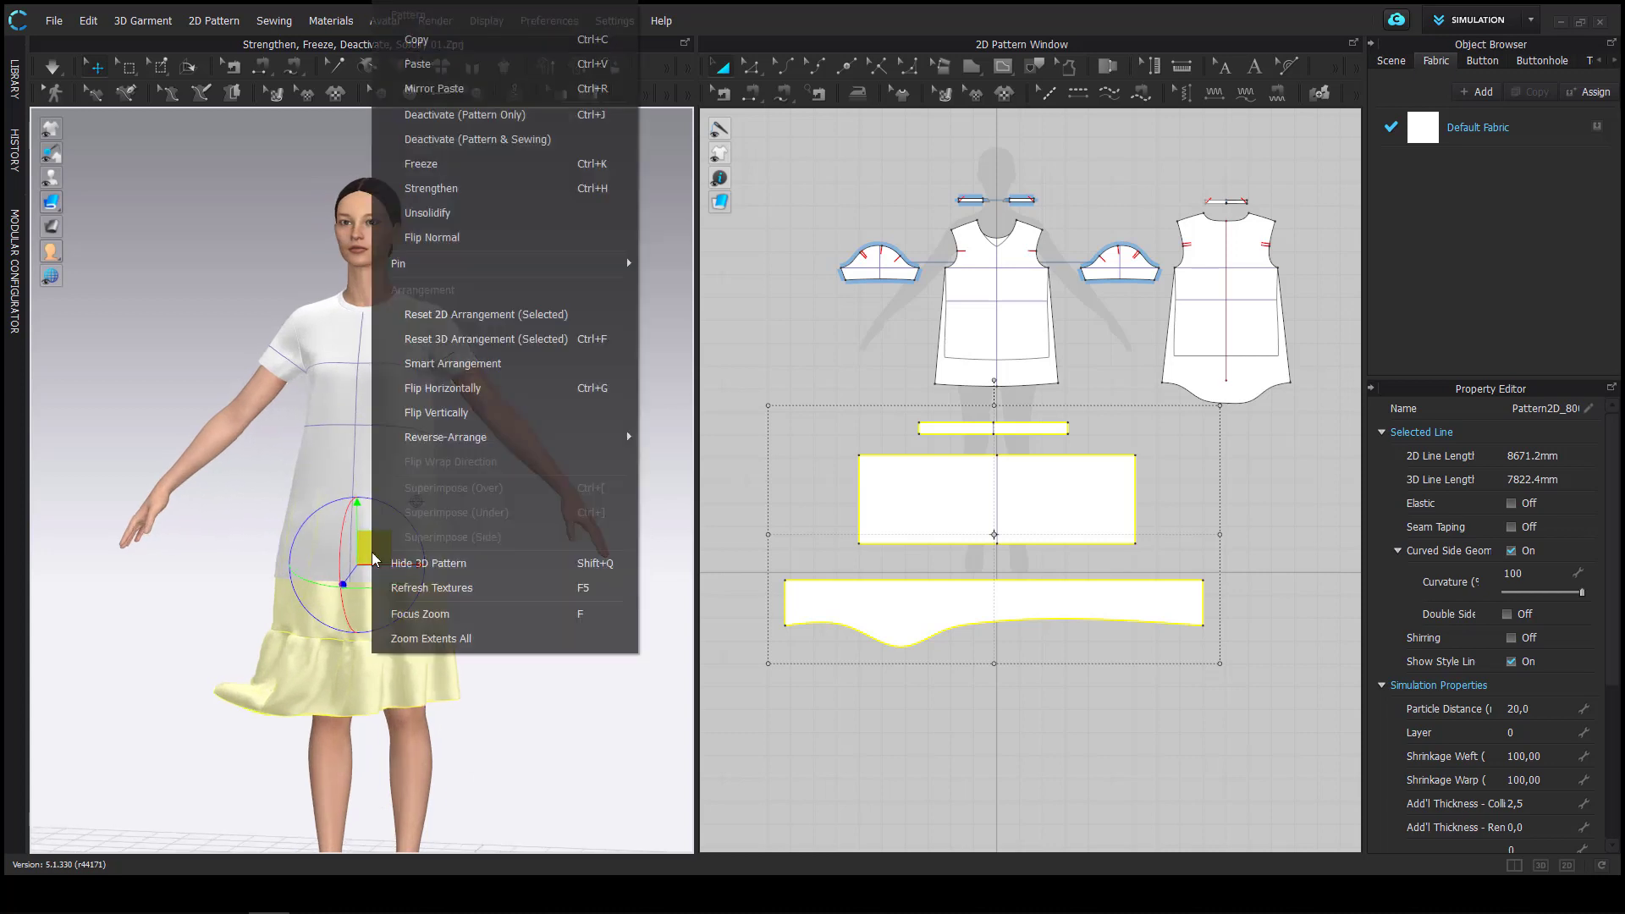
pyautogui.click(483, 139)
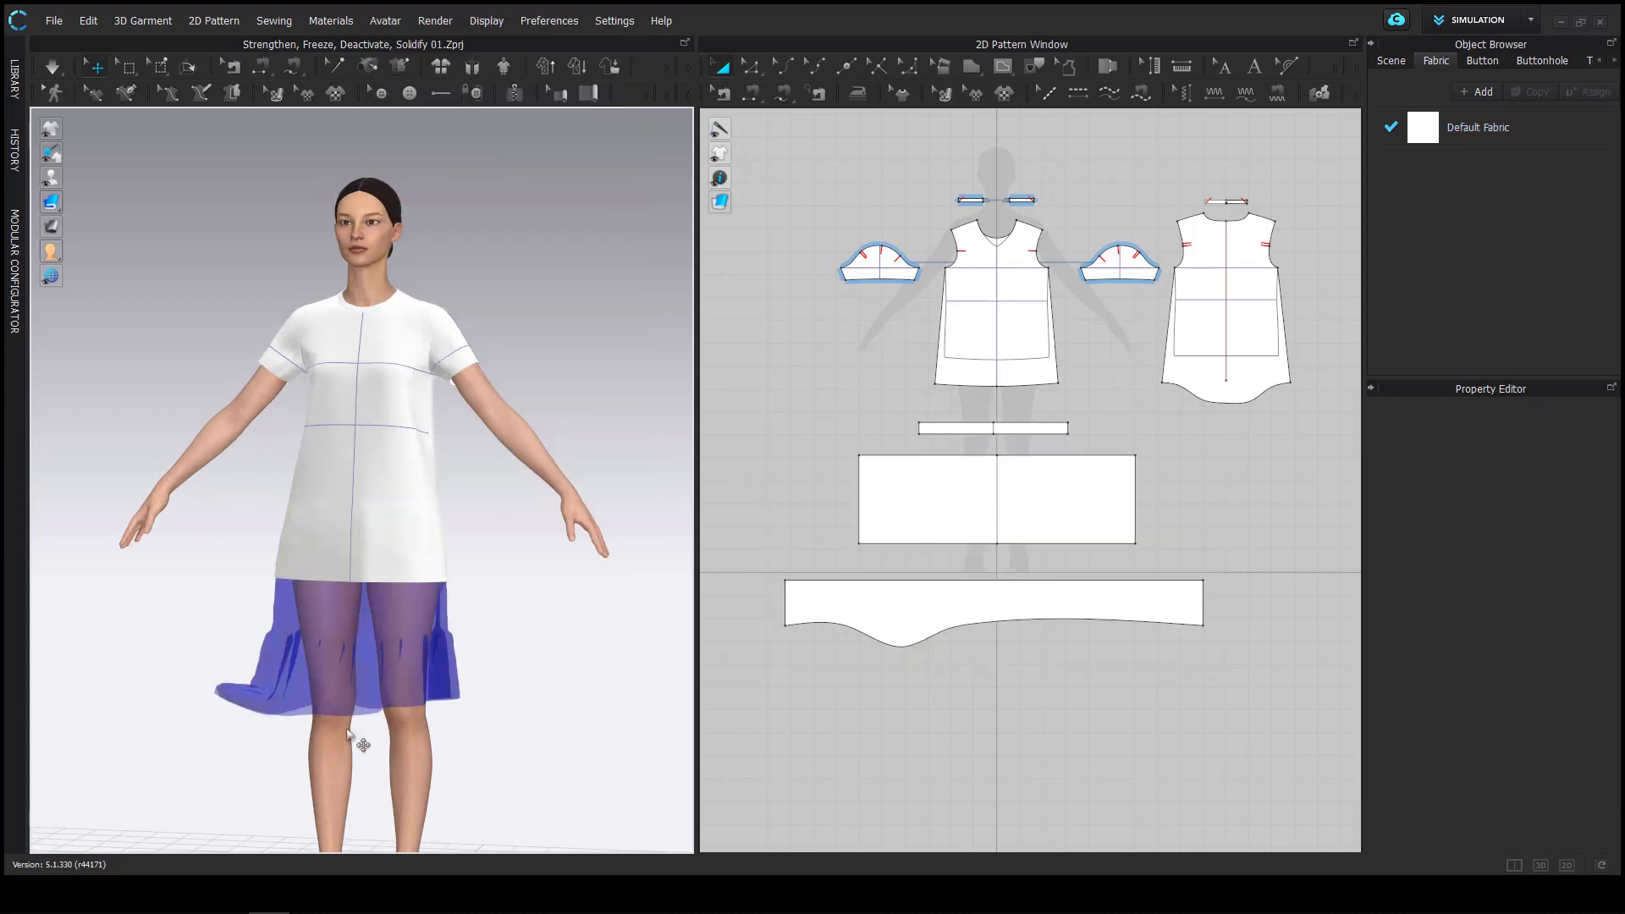
pyautogui.press('space')
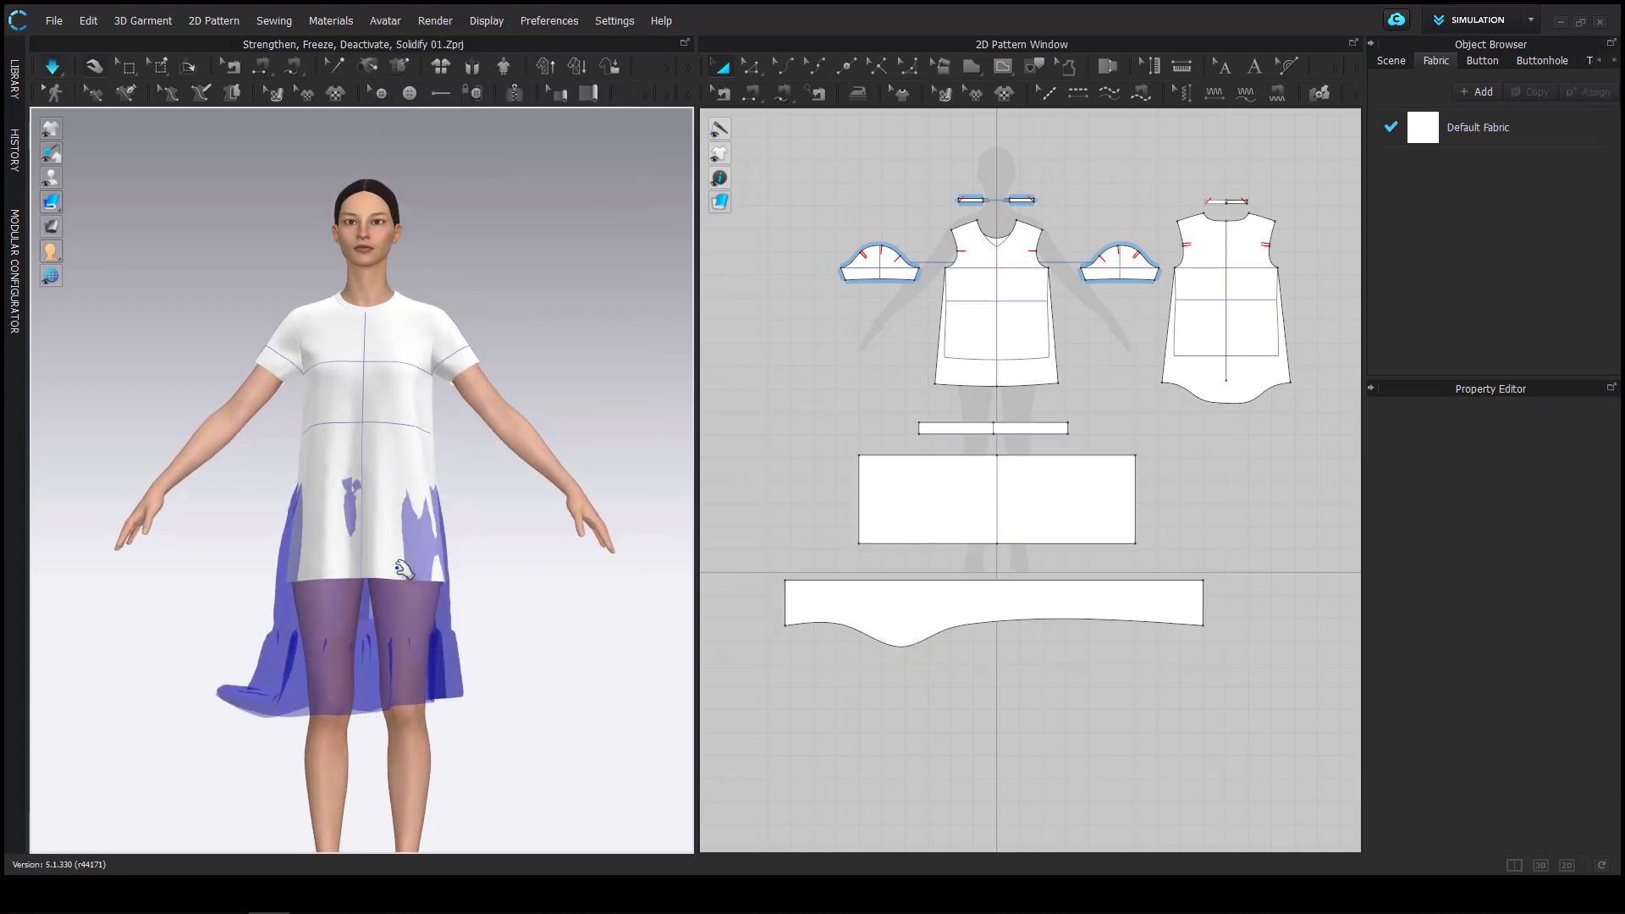
pyautogui.click(403, 568)
pyautogui.moveTo(519, 624); pyautogui.dragTo(483, 638, button='right')
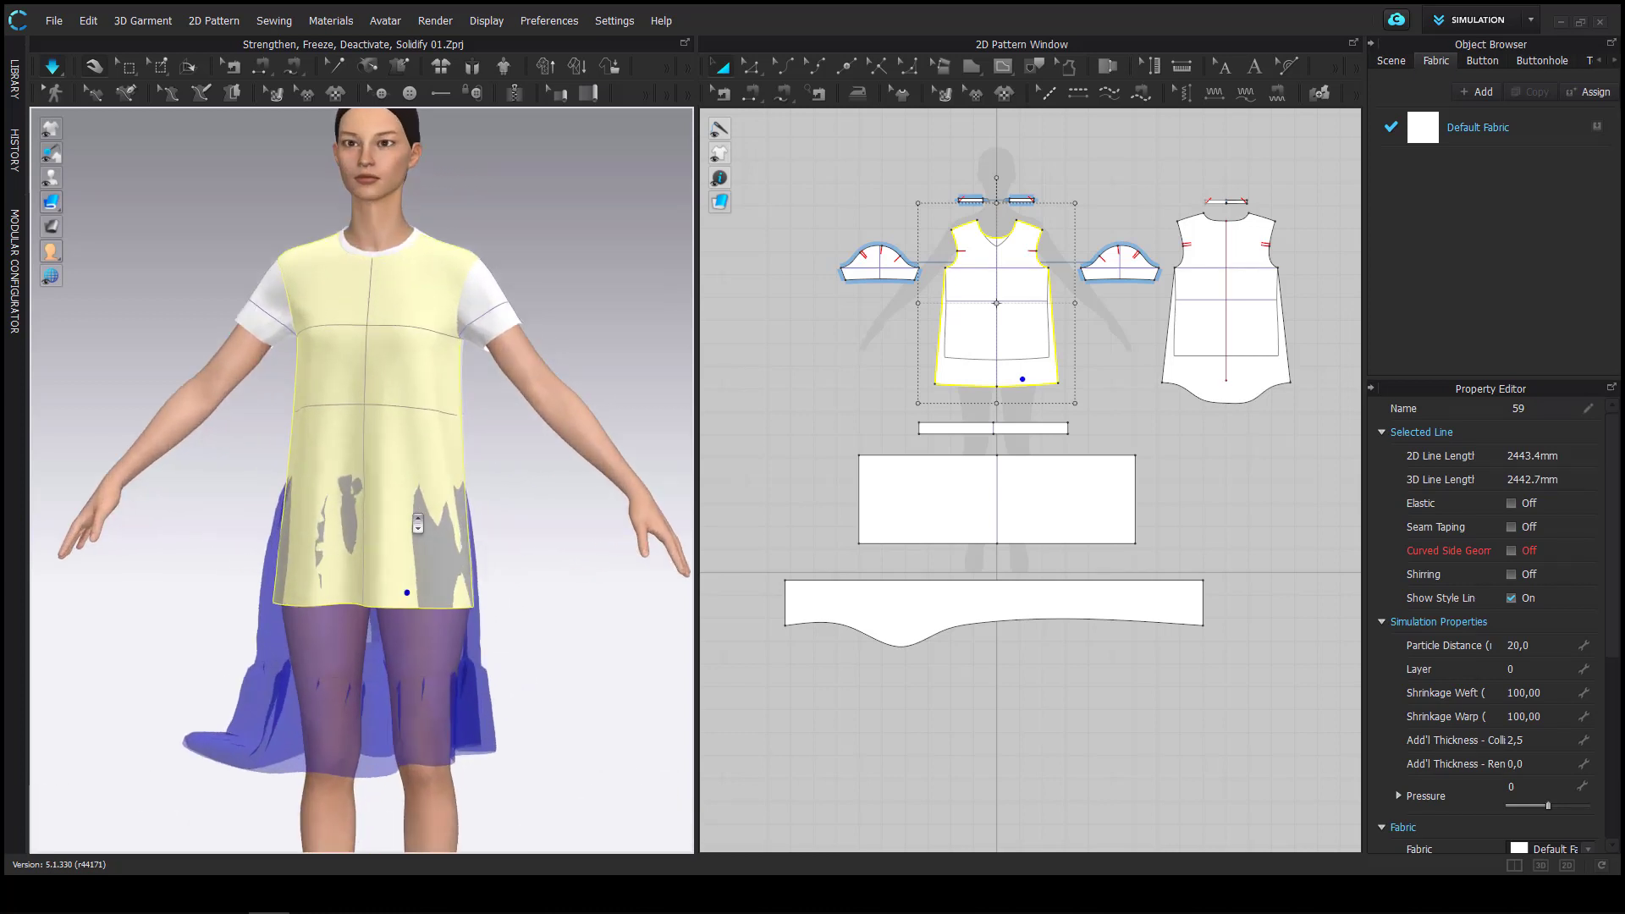
pyautogui.scroll(3, 417, 523)
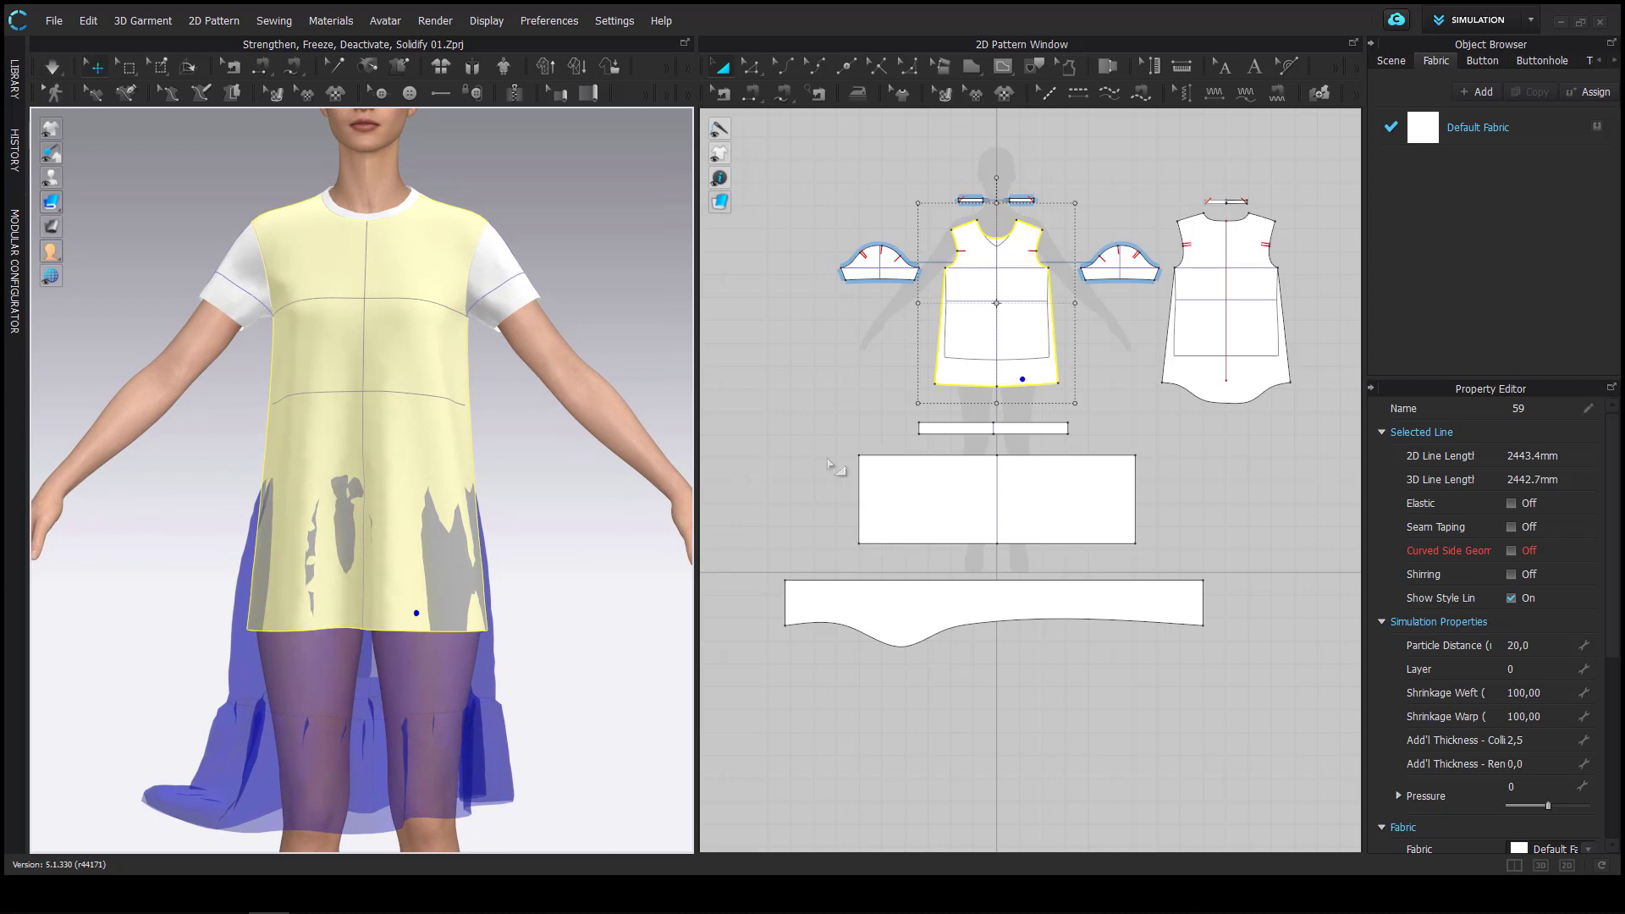
# Reactivate the skirt's waistband, main panel and ruffle patterns
pyautogui.moveTo(745, 419); pyautogui.dragTo(1228, 711)
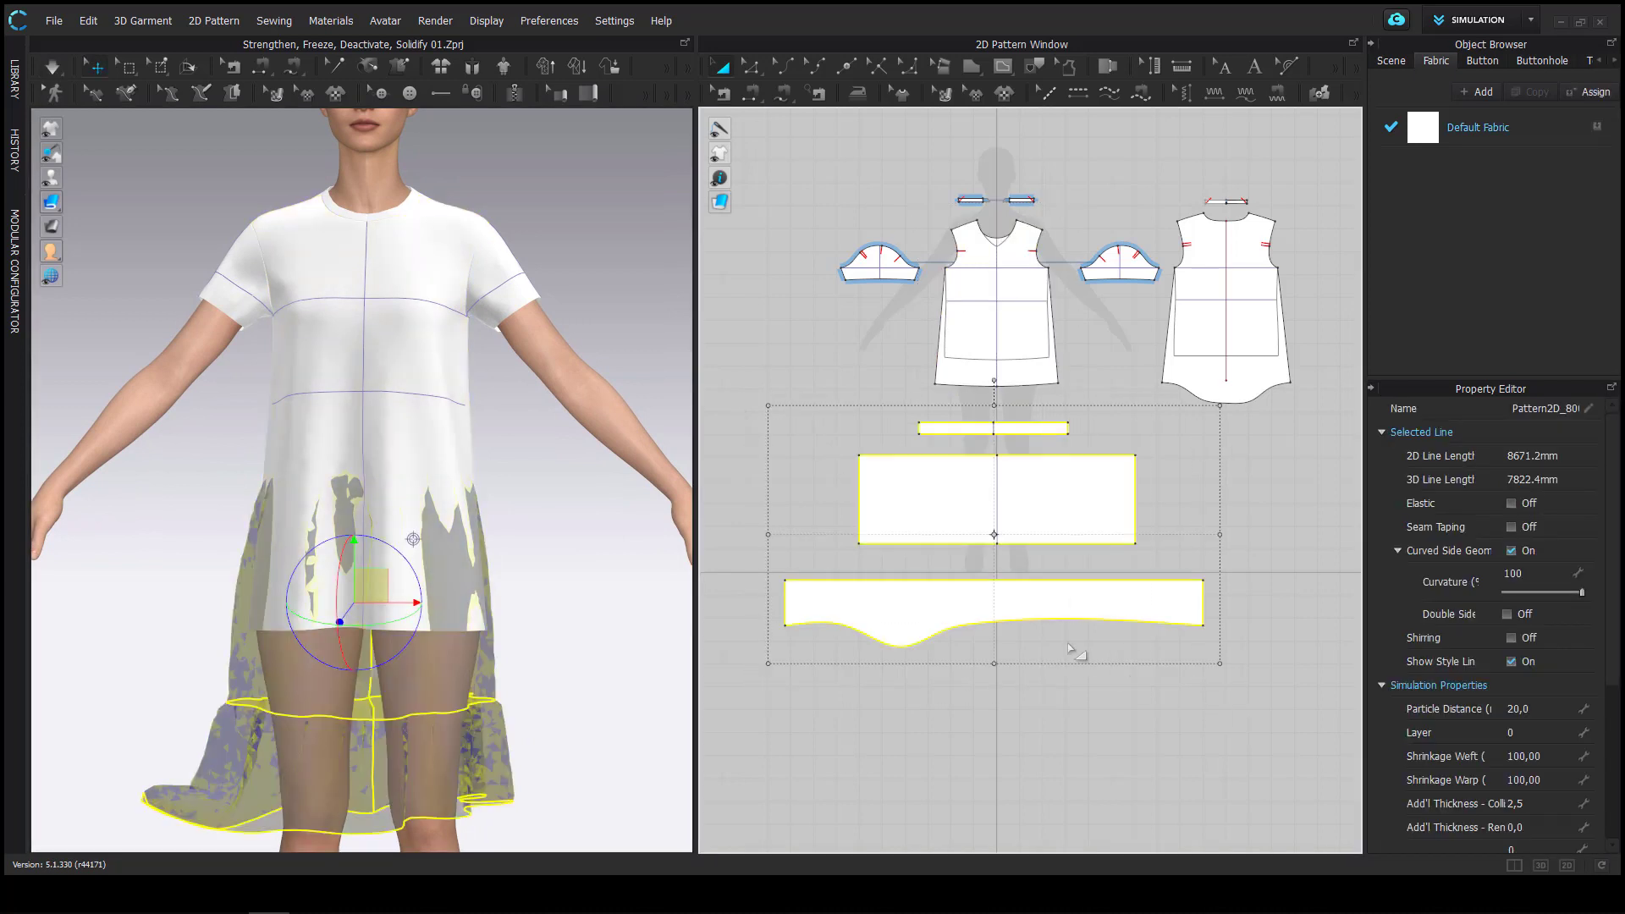
pyautogui.rightClick(430, 726)
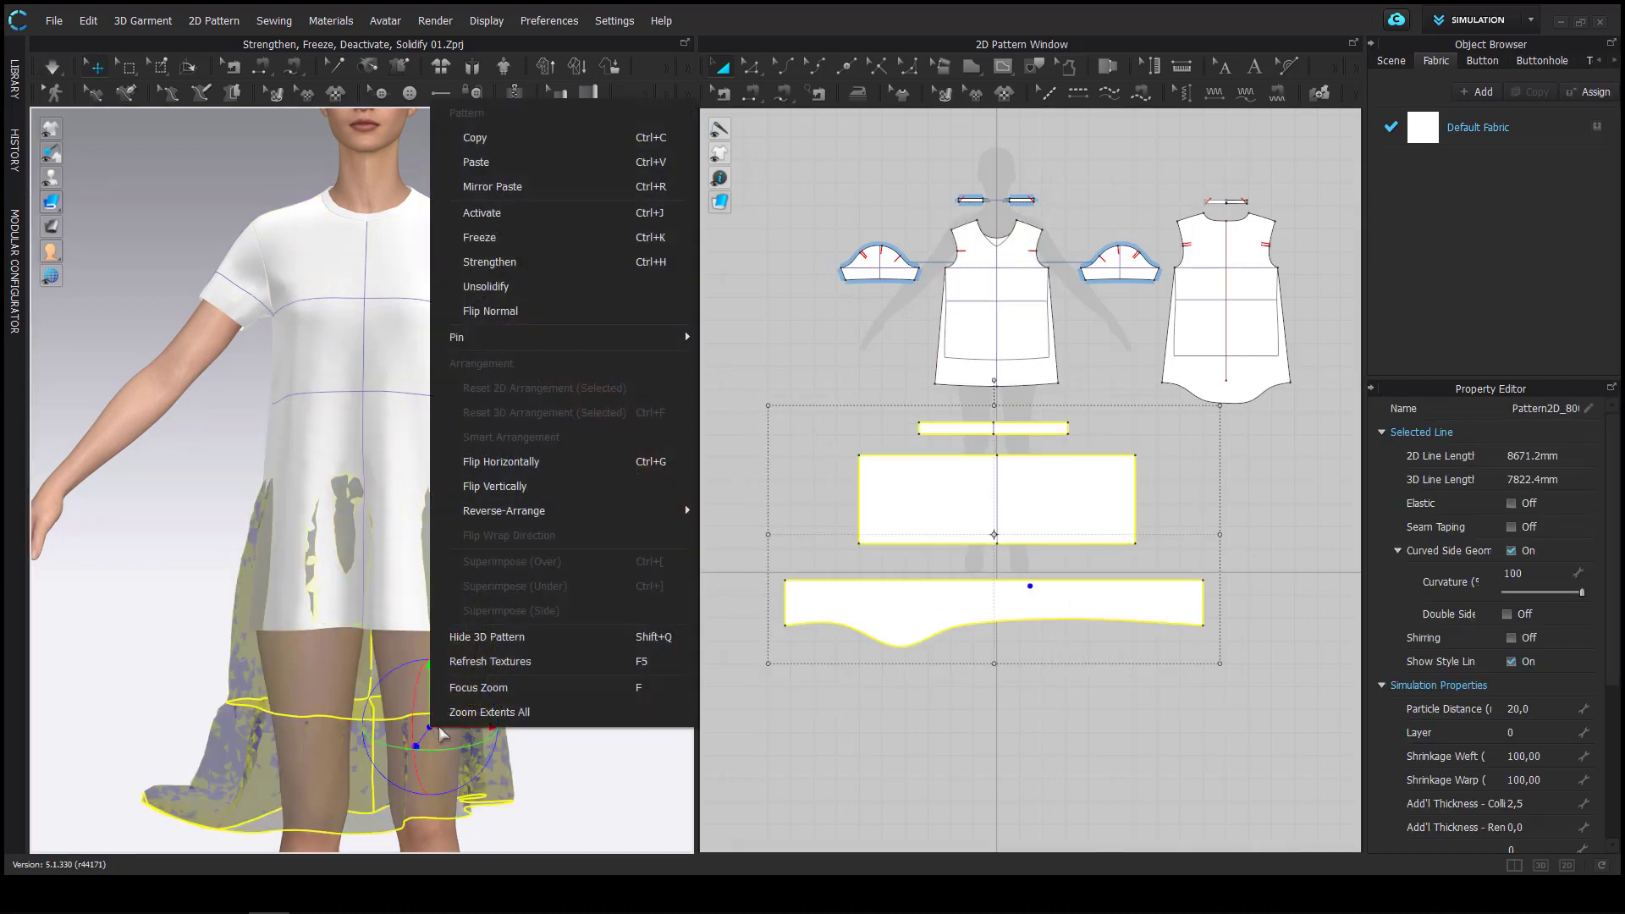
pyautogui.click(512, 219)
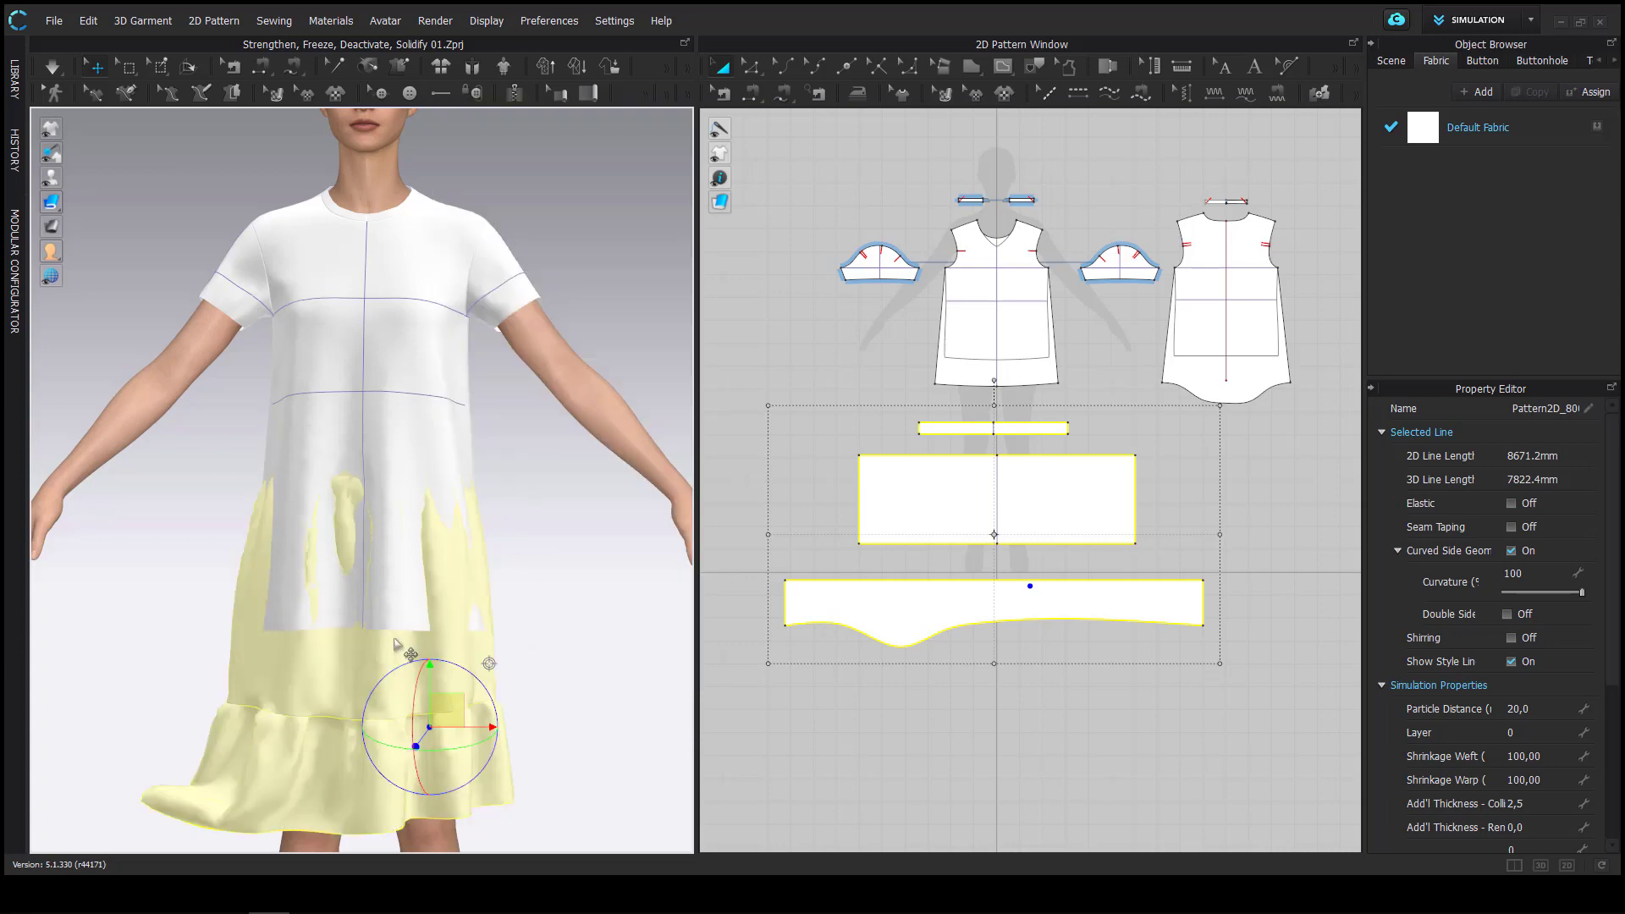
# Freeze the skirt's waistband, main panel and ruffle patterns
pyautogui.rightClick(933, 502)
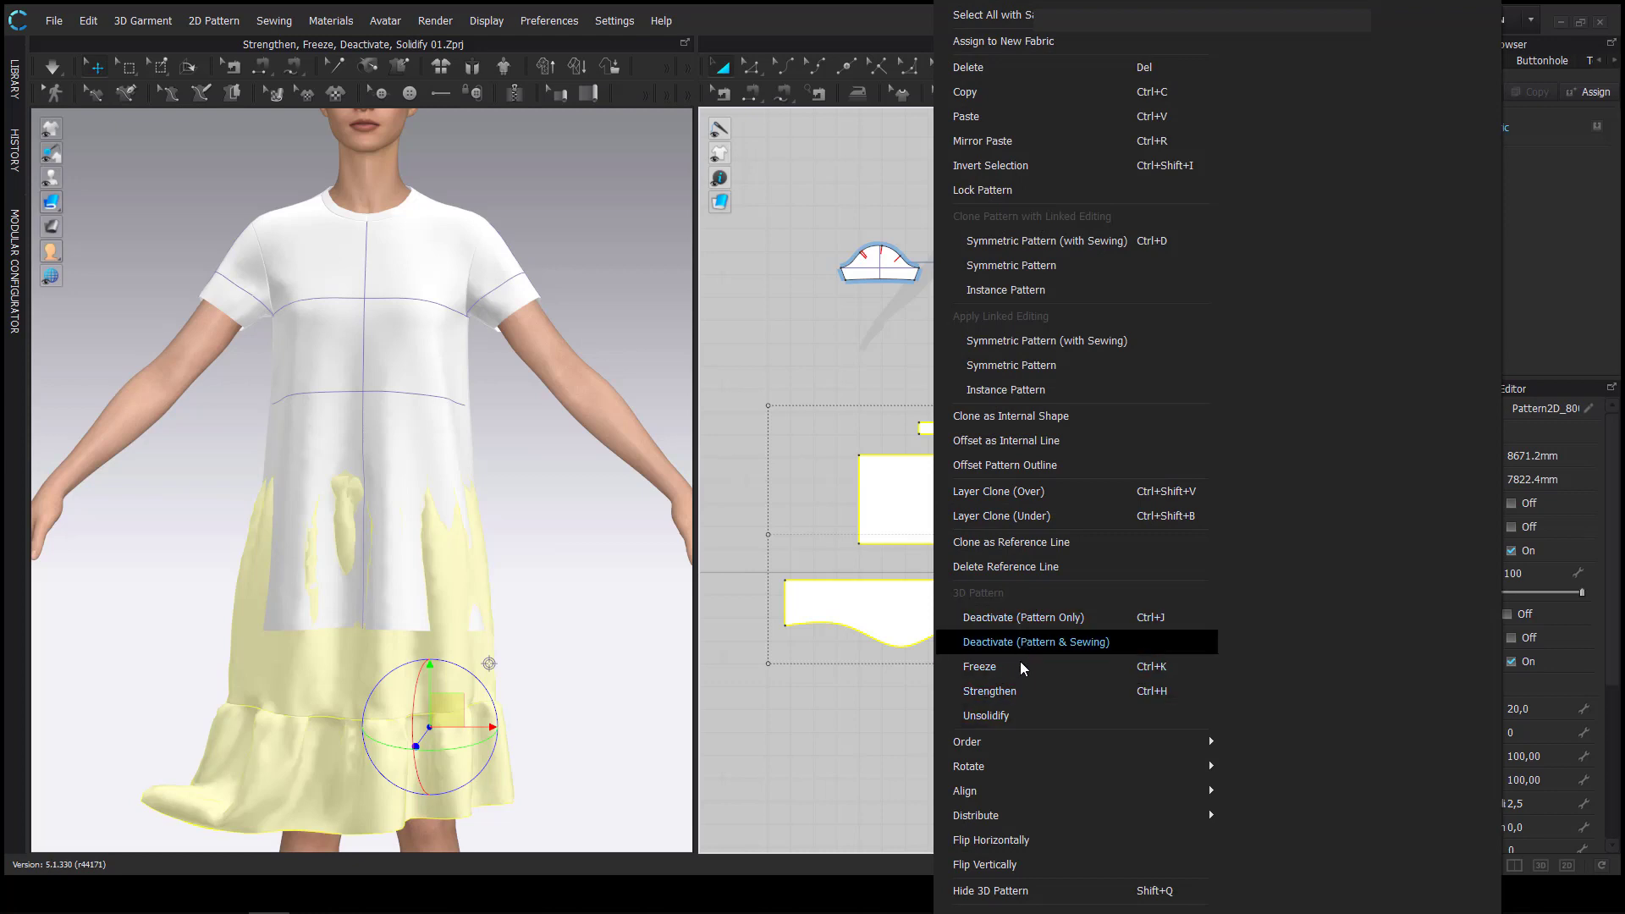
pyautogui.click(855, 737)
pyautogui.scroll(2, 554, 645)
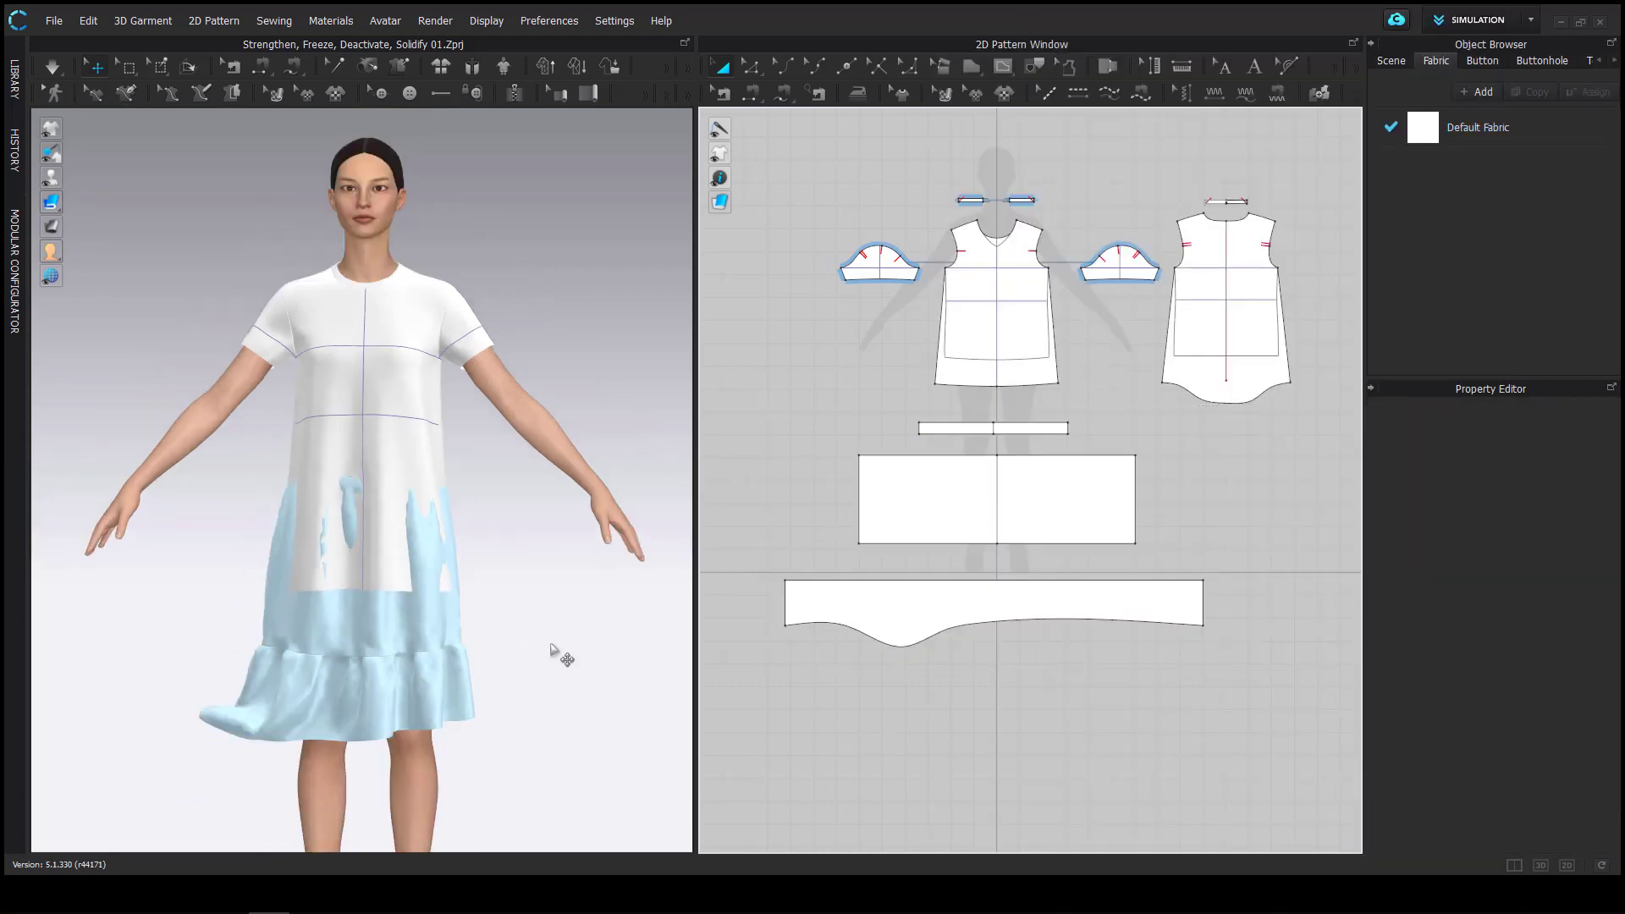
# Move the shirt's front and back panels outward clear of the frozen skirt, and simulate so the shirt drapes over it
pyautogui.moveTo(554, 645); pyautogui.dragTo(460, 634, button='right')
pyautogui.moveTo(471, 549); pyautogui.dragTo(425, 466, button='right')
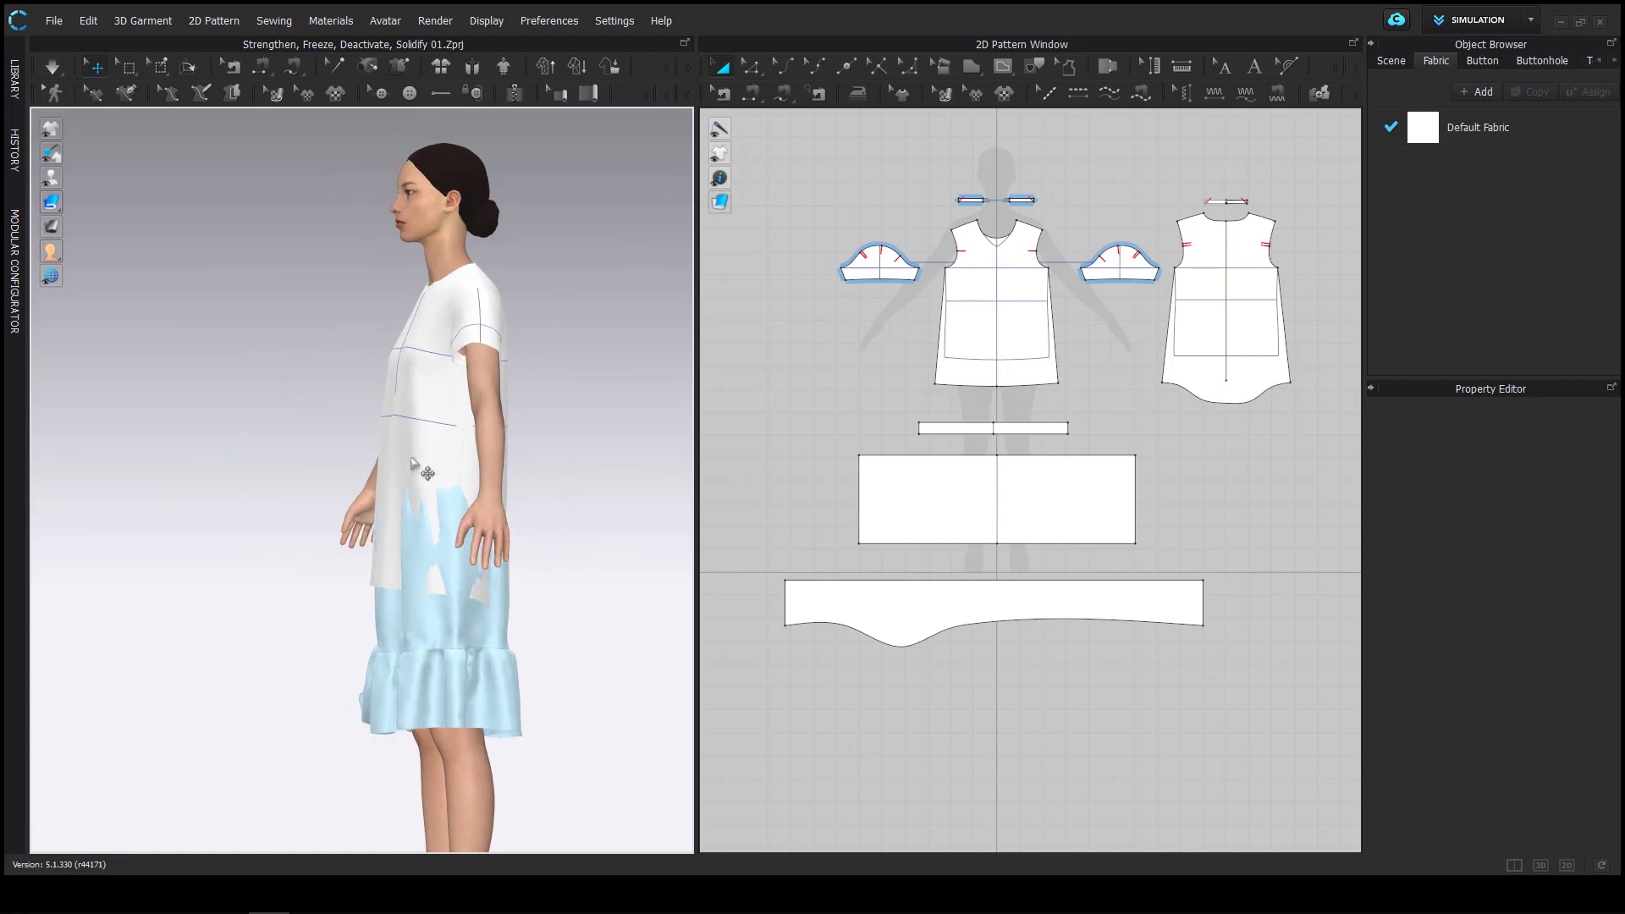
pyautogui.click(386, 446)
pyautogui.click(509, 465)
pyautogui.press('space')
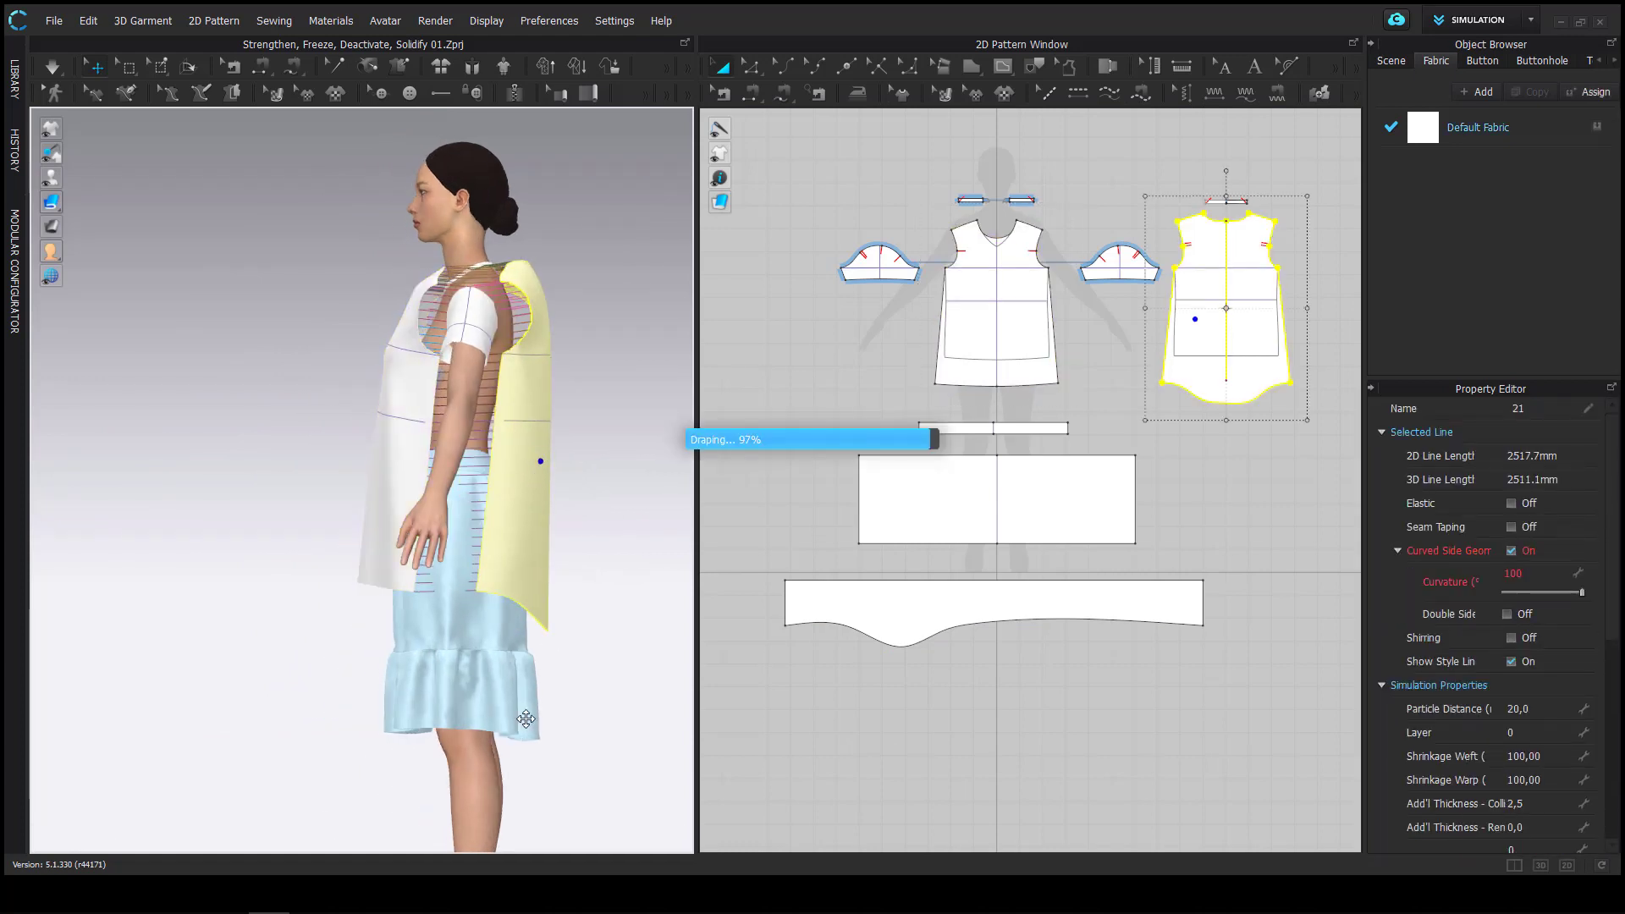
pyautogui.moveTo(522, 464); pyautogui.dragTo(508, 599, button='right')
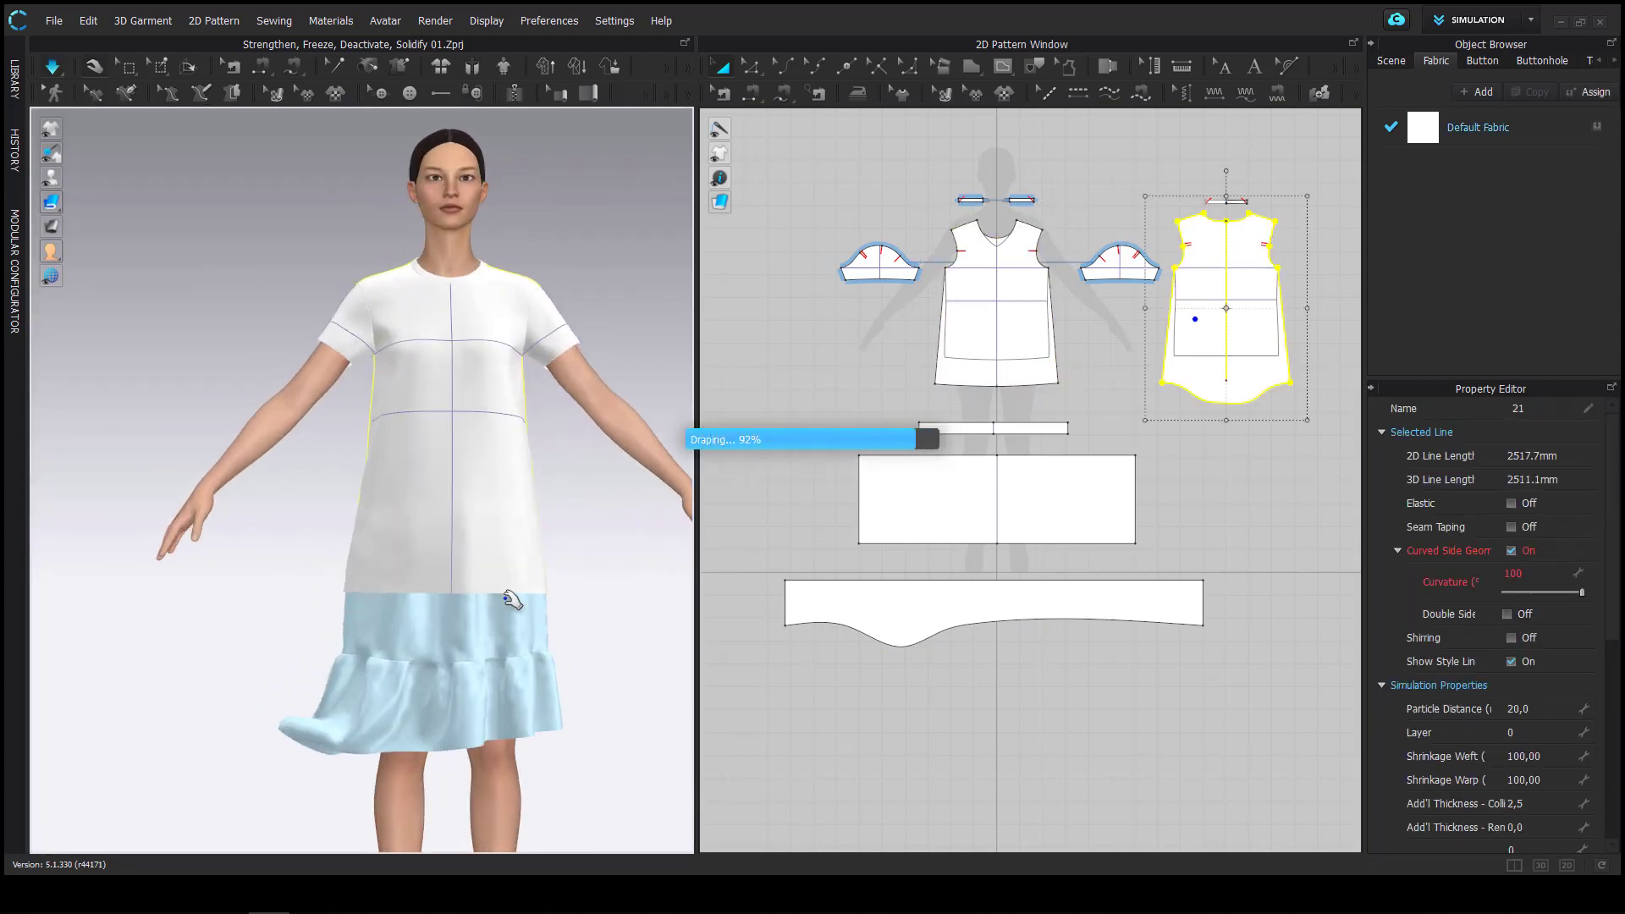
# Unfreeze the skirt's waistband, main panel and ruffle patterns so they simulate together with the shirt
pyautogui.moveTo(755, 410); pyautogui.dragTo(1222, 709)
pyautogui.rightClick(887, 525)
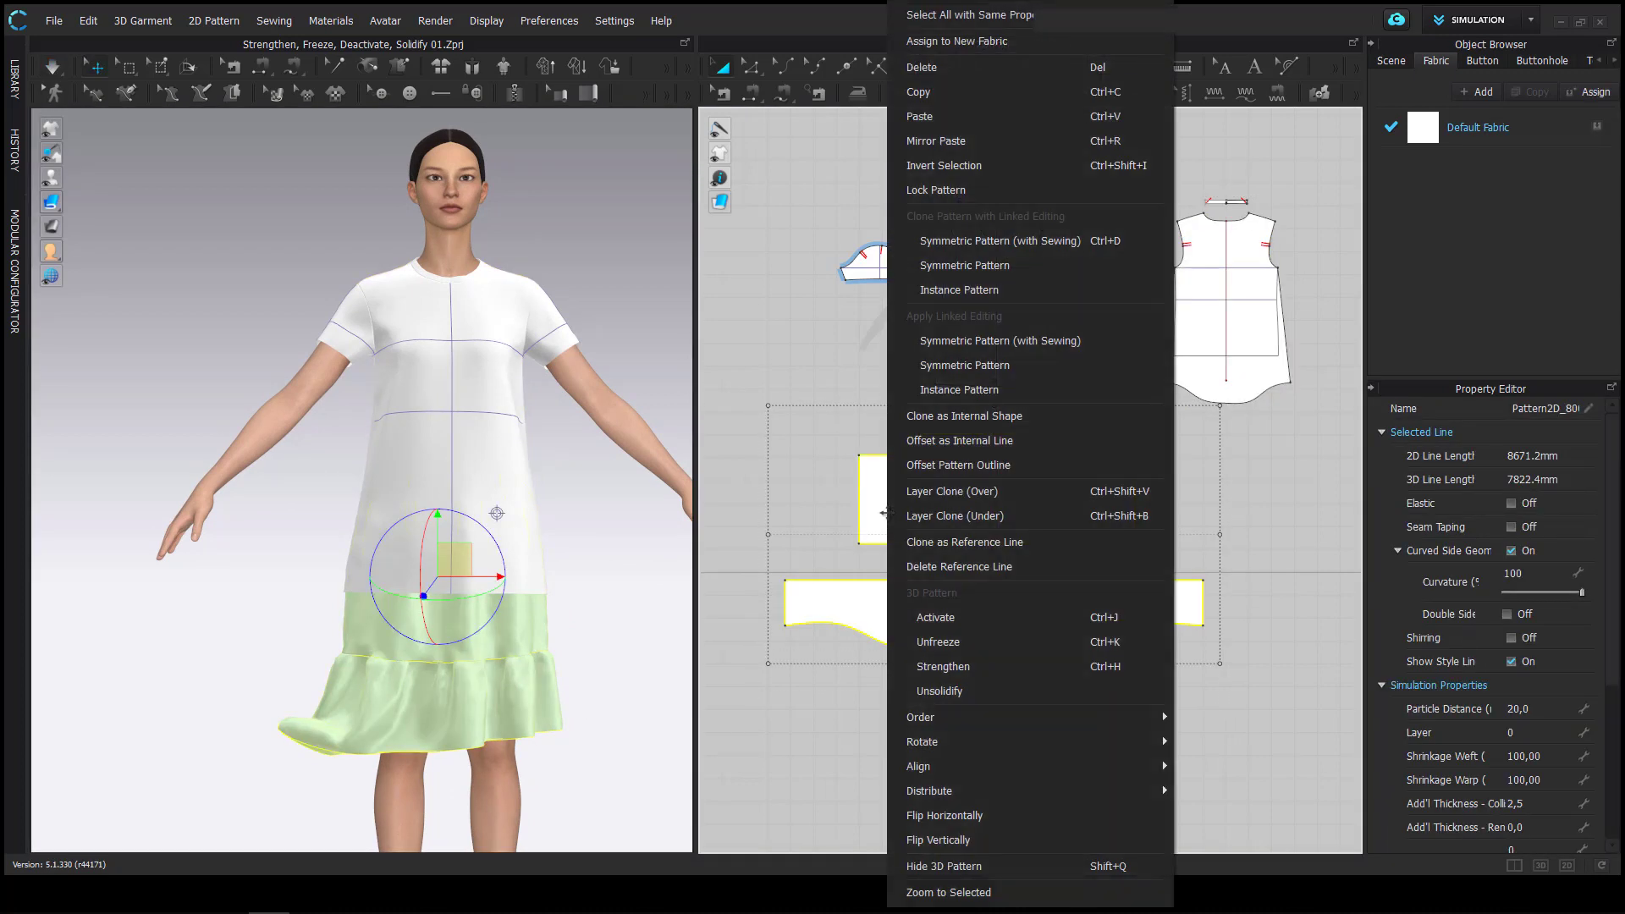
pyautogui.click(936, 643)
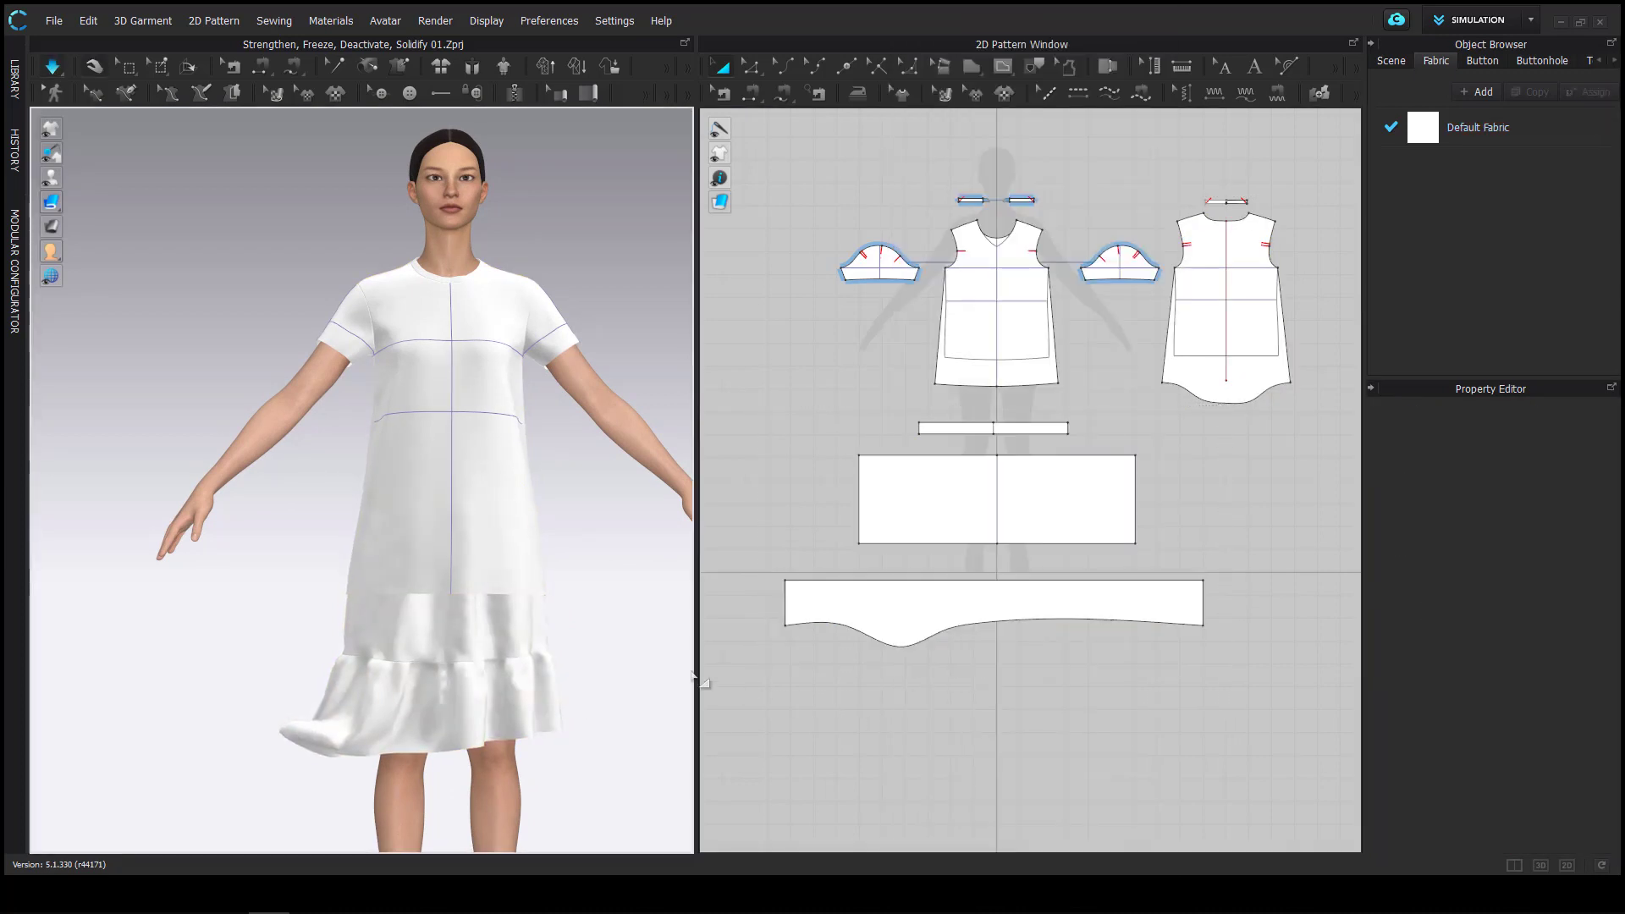
# Unsolidify the skirt's ruffle pattern while the simulation runs, and inspect how its hem drapes
pyautogui.moveTo(354, 612); pyautogui.dragTo(454, 665, button='right')
pyautogui.click(511, 637)
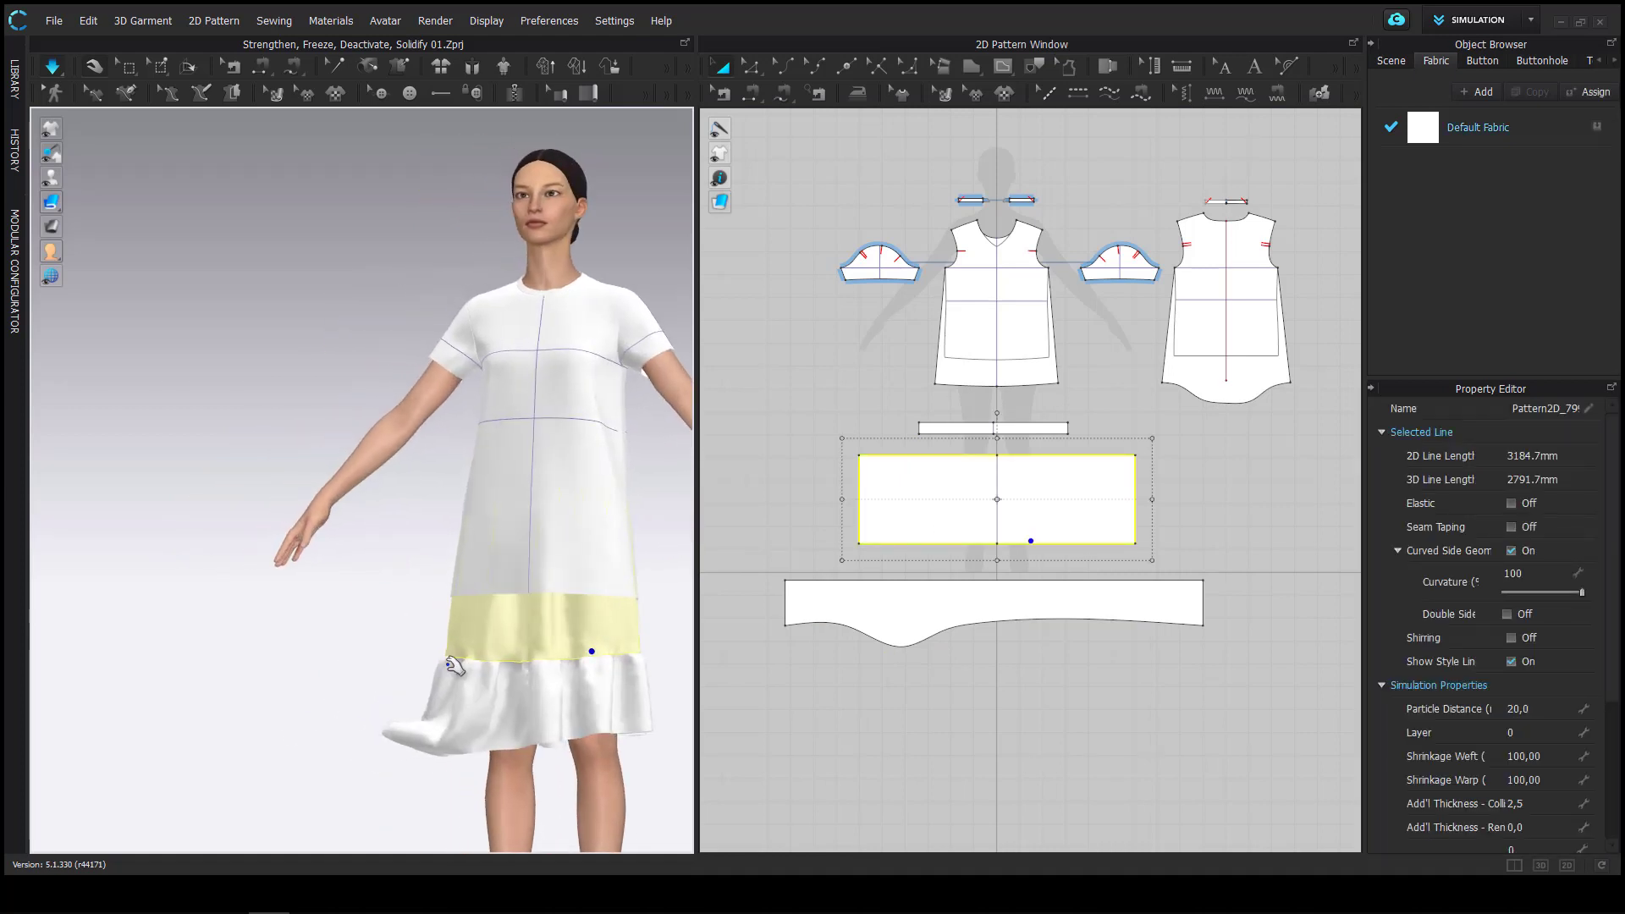
pyautogui.moveTo(567, 653); pyautogui.dragTo(421, 595, button='middle')
pyautogui.click(368, 665)
pyautogui.rightClick(368, 664)
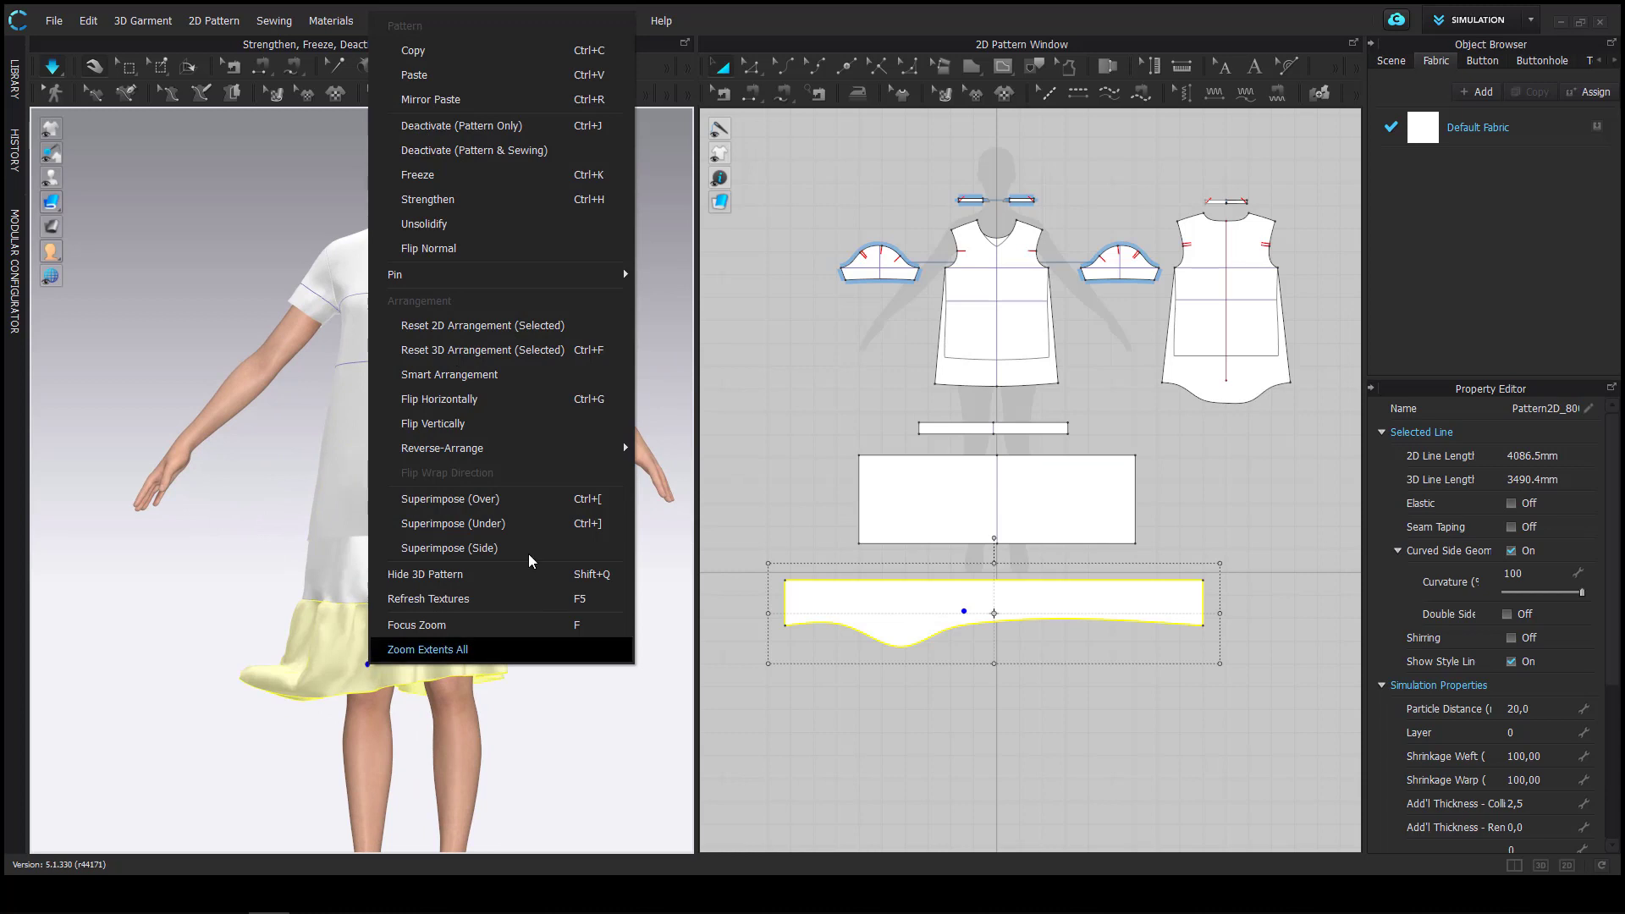
pyautogui.click(451, 222)
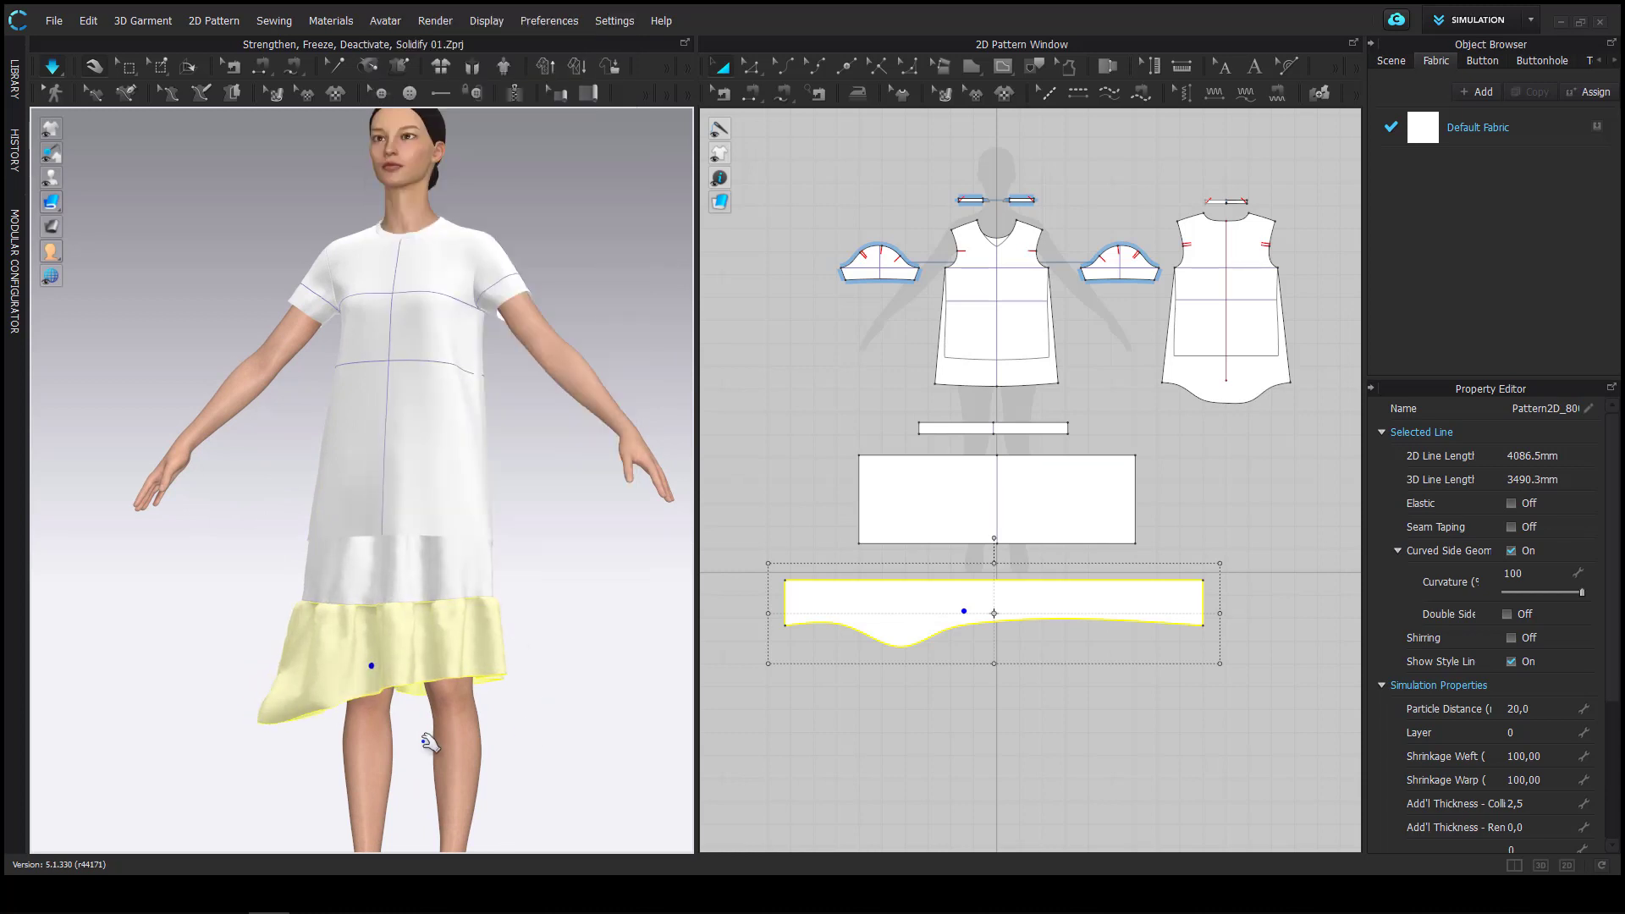
pyautogui.moveTo(410, 750); pyautogui.dragTo(424, 758, button='right')
pyautogui.scroll(-5, 424, 758)
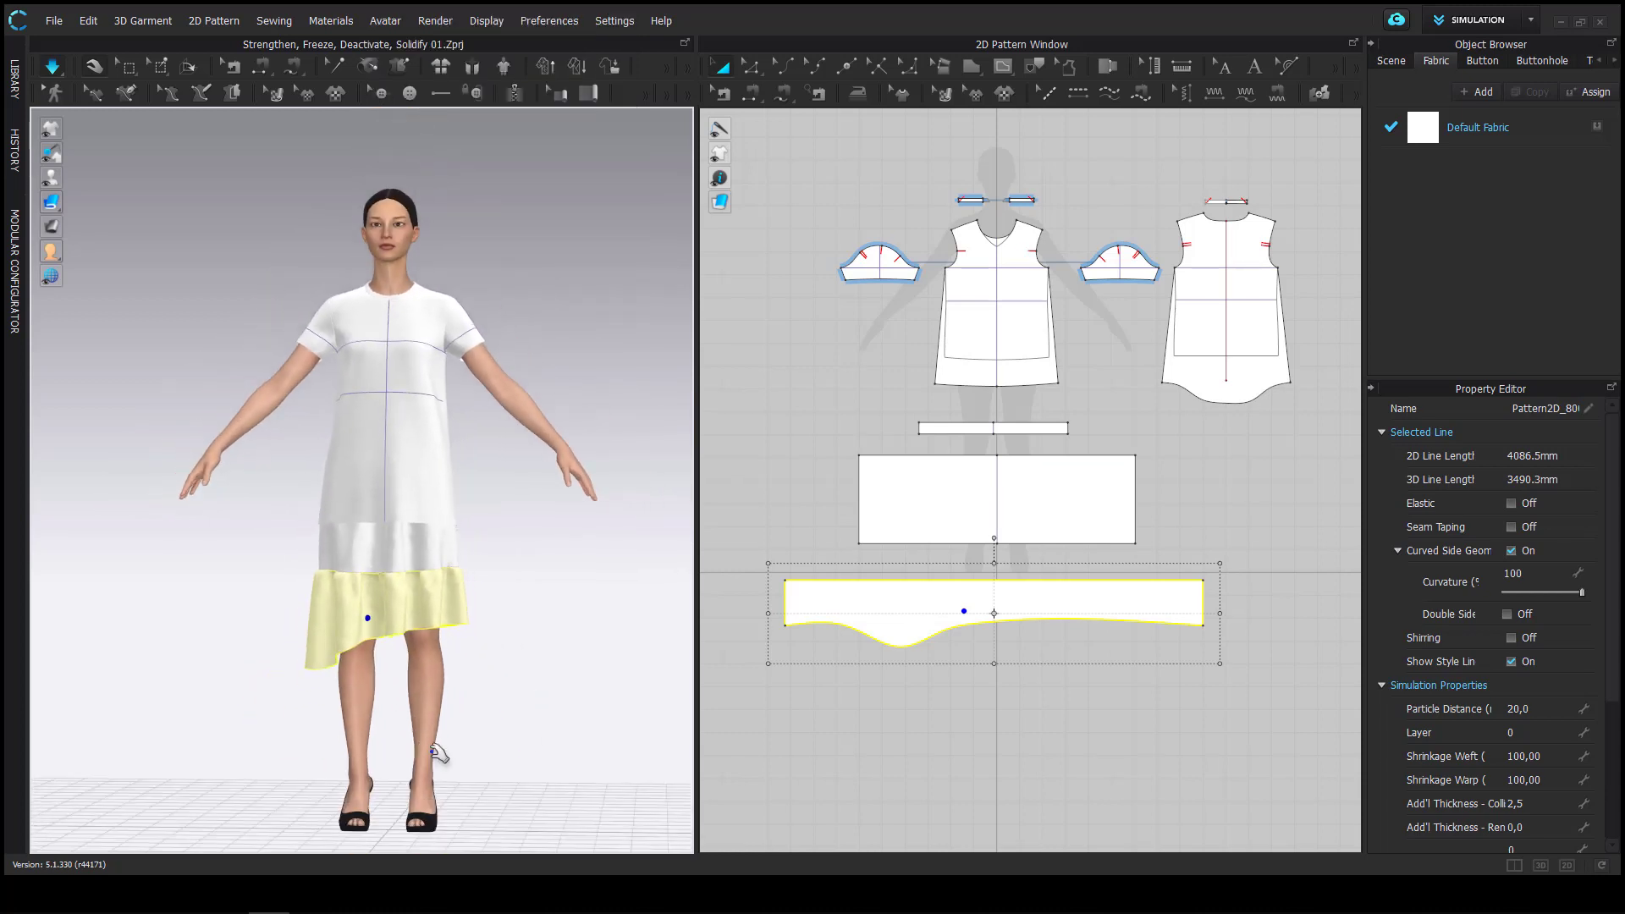
pyautogui.scroll(-1, 426, 760)
pyautogui.click(292, 757)
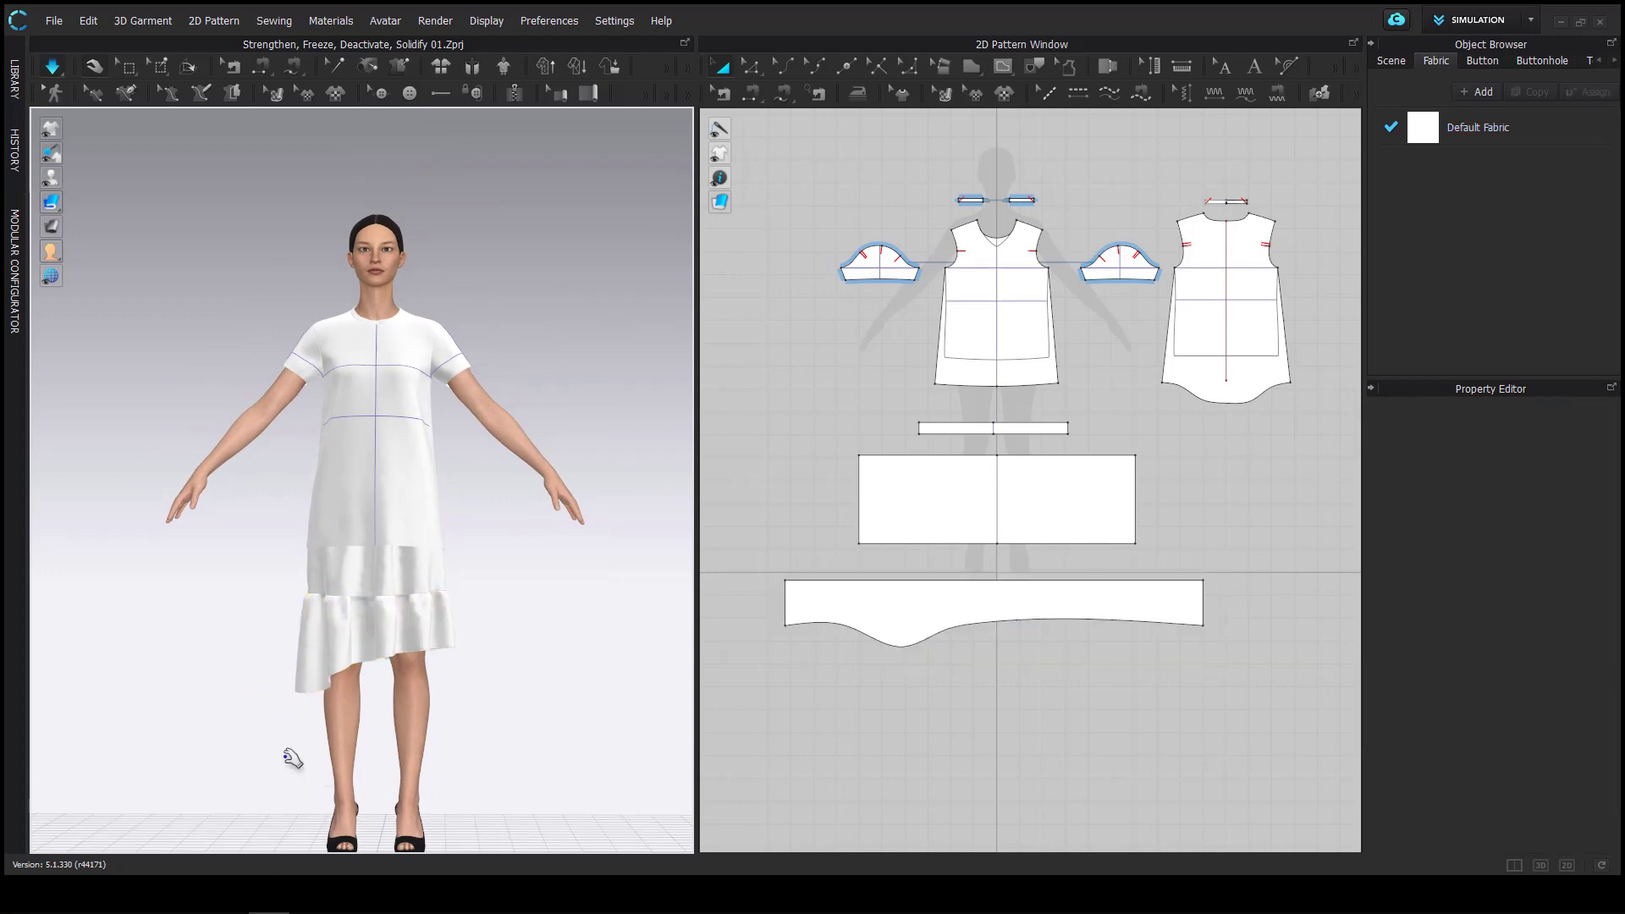